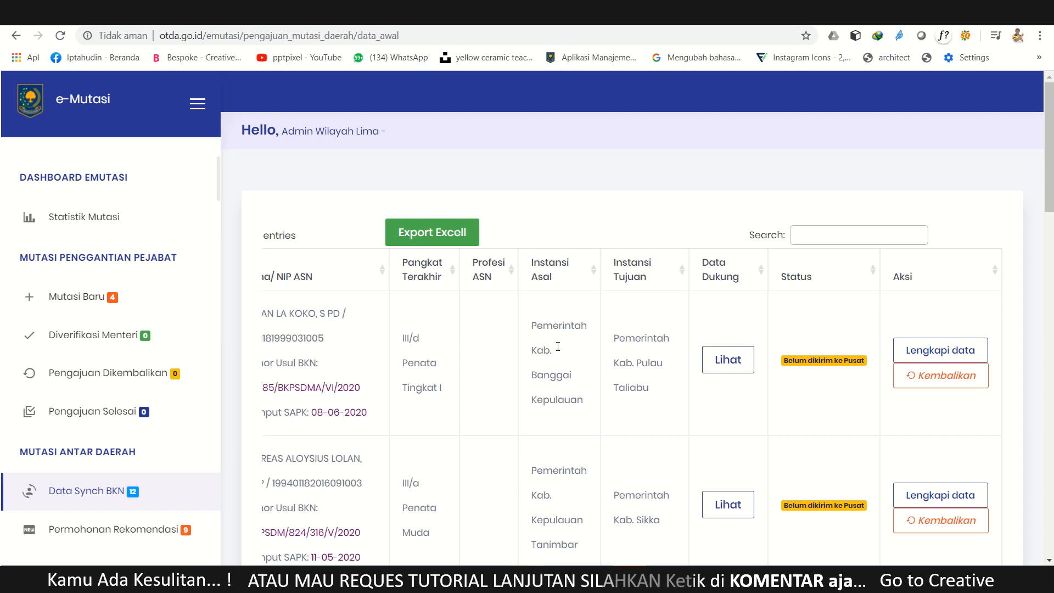
- Open the first applicant's supporting data in a separate tab and review the whole Verifikasi Data Dukung ASN checklist
right_click(747, 359)
left_click(791, 367)
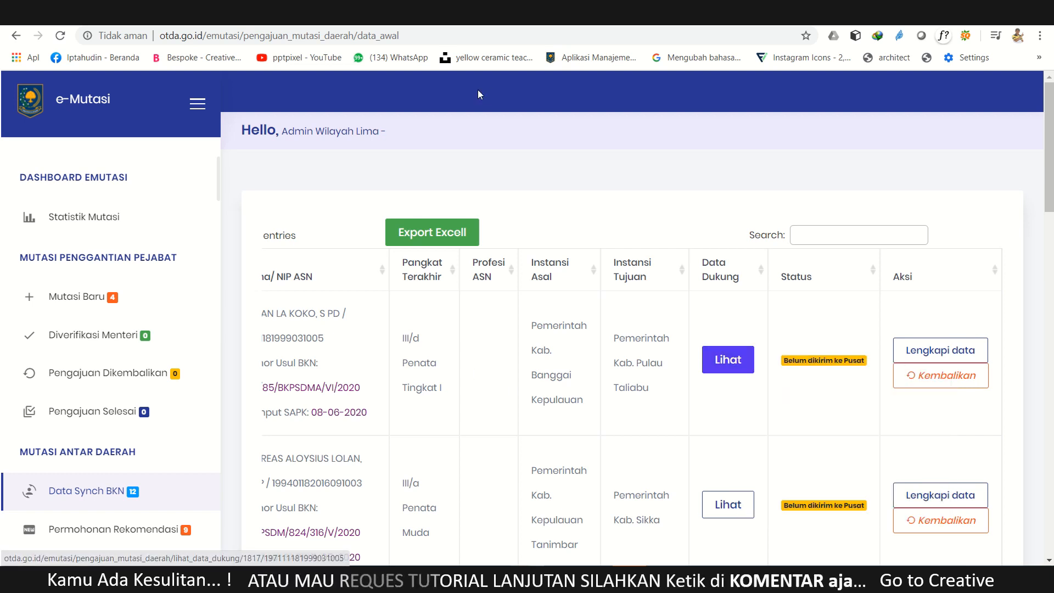
left_click(329, 13)
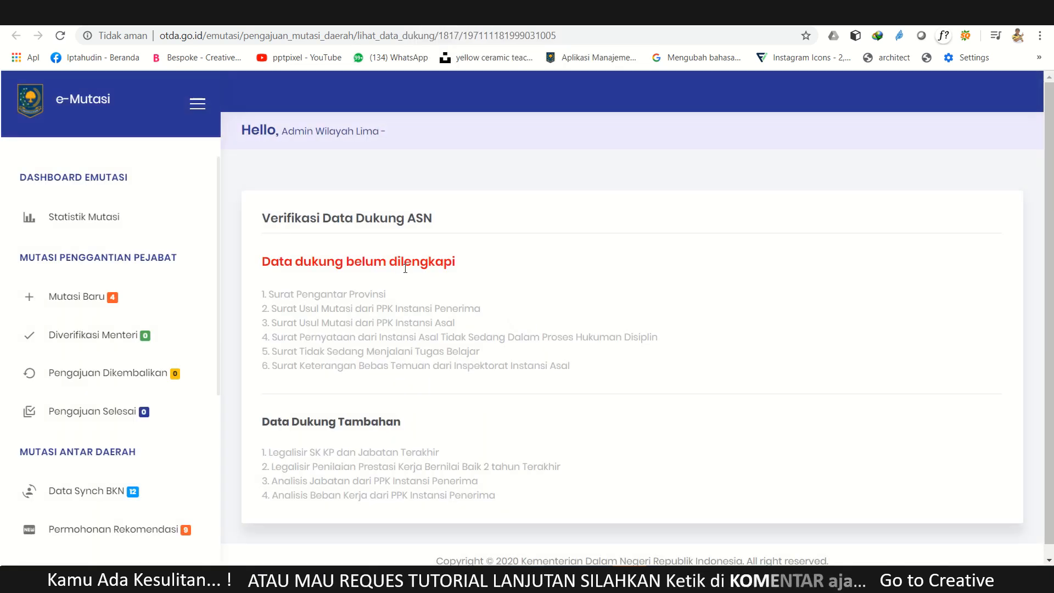
left_click_drag(263, 262, 255, 218)
left_click(540, 501)
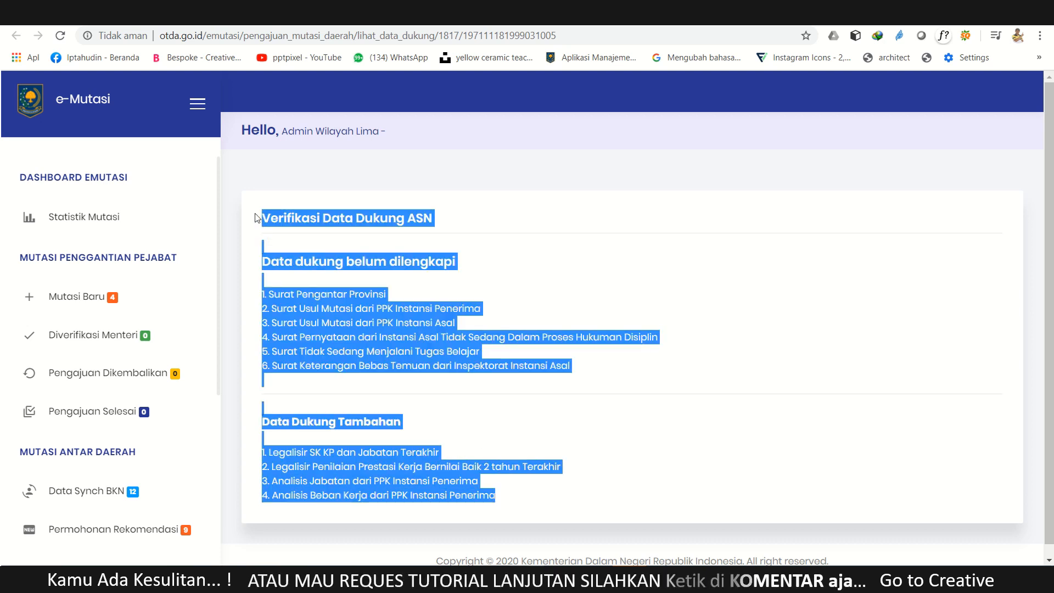
left_click(516, 509)
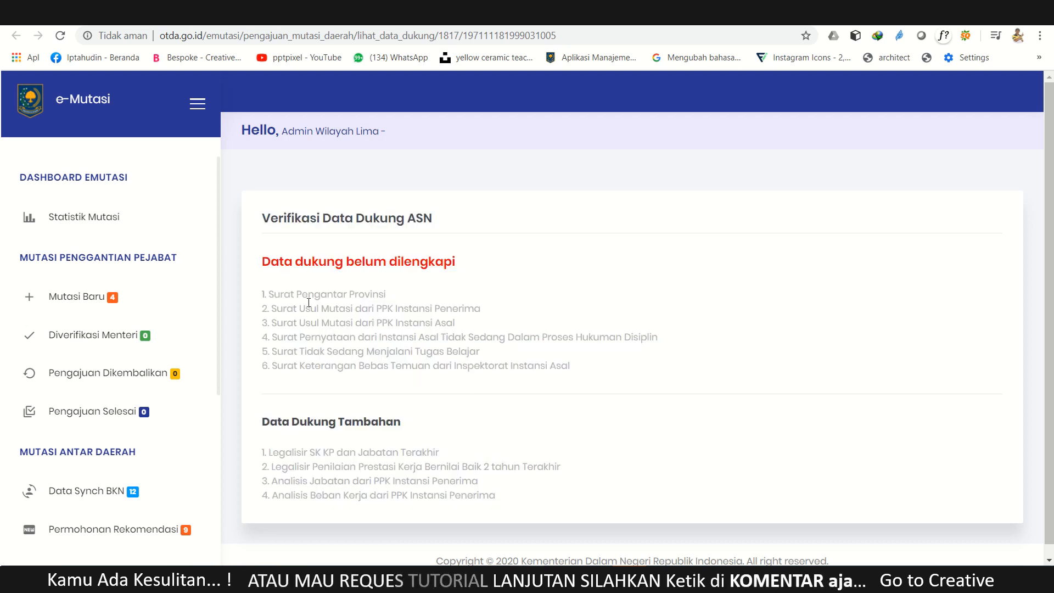
left_click_drag(264, 222, 556, 501)
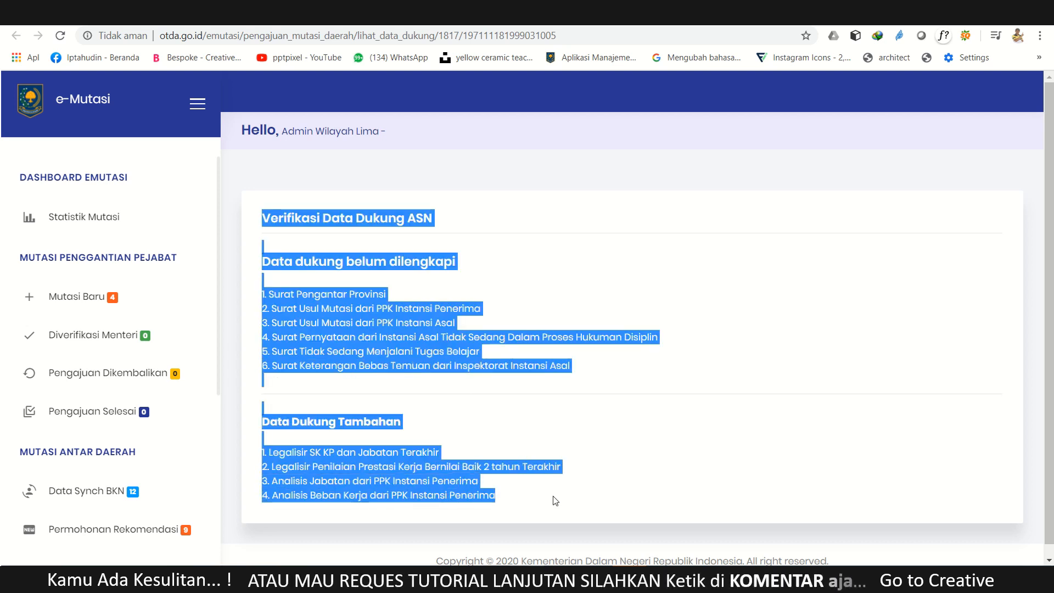
left_click(556, 501)
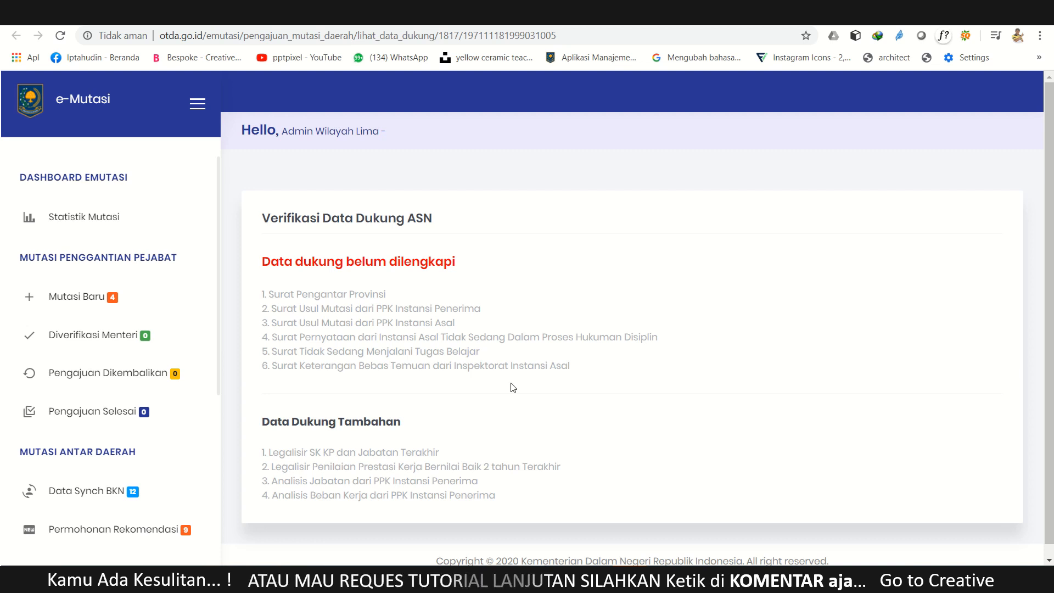
- Examine the required letters, including the Inspektorat clearance letter, and the Data Dukung Tambahan list
left_click_drag(273, 364, 584, 372)
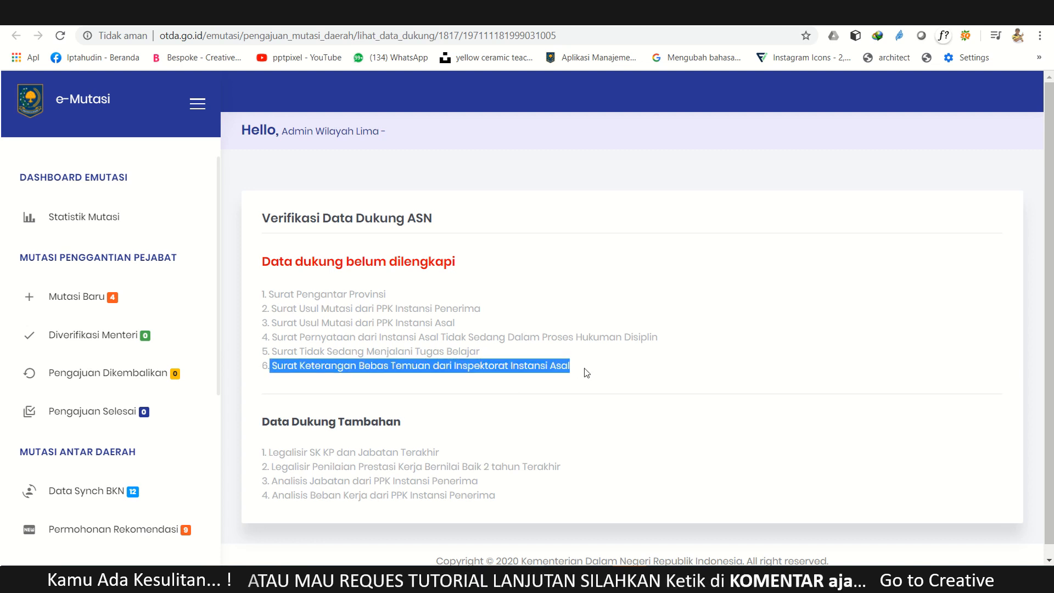
left_click(587, 373)
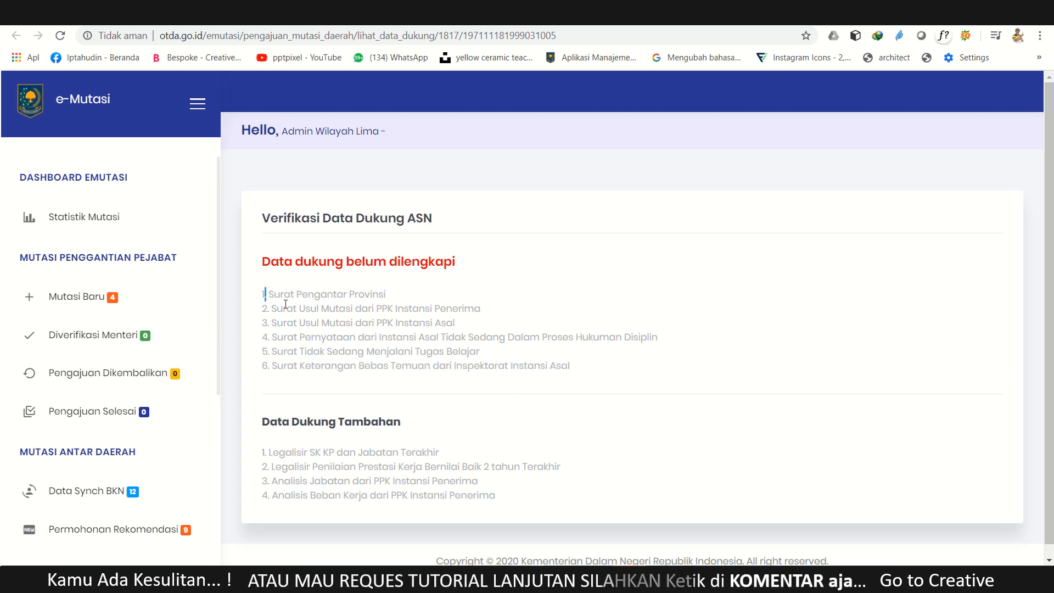
left_click_drag(285, 304, 635, 400)
left_click(282, 365)
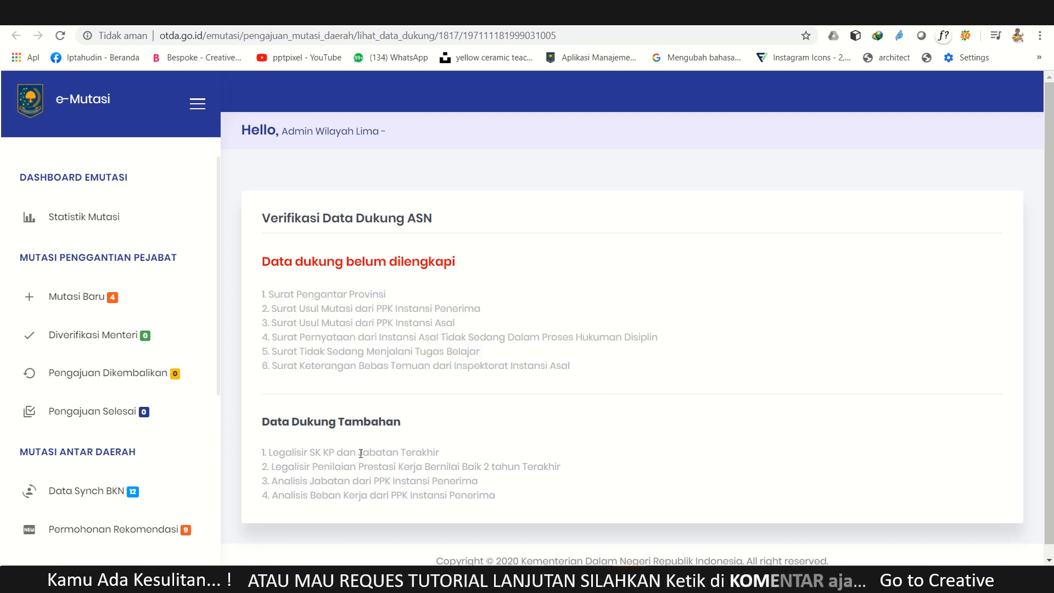
left_click_drag(543, 490, 261, 416)
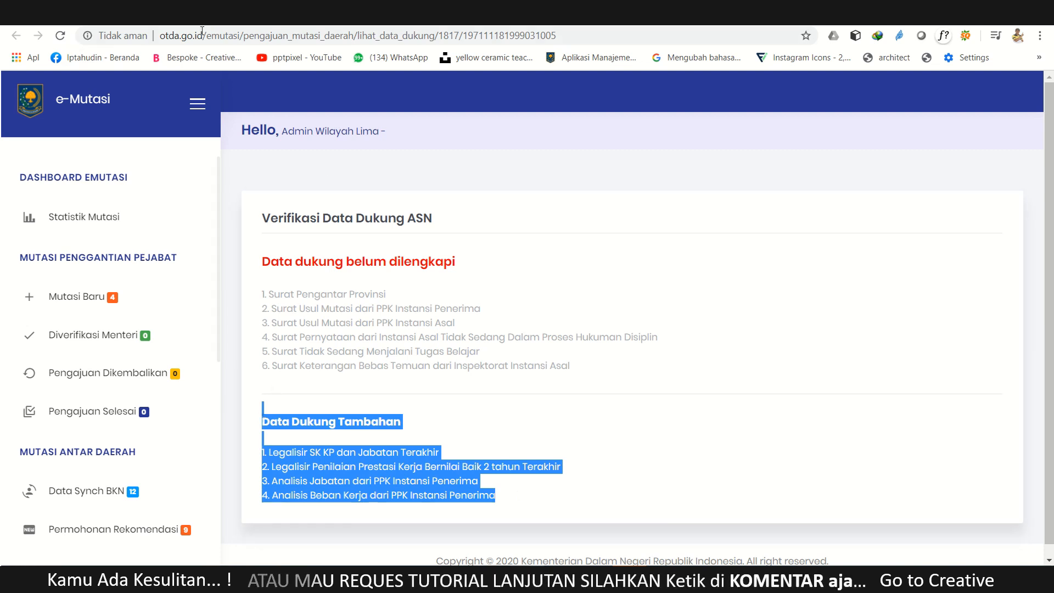
- Return to the Data Synch BKN list and check the first application's status
key("ctrl+w")
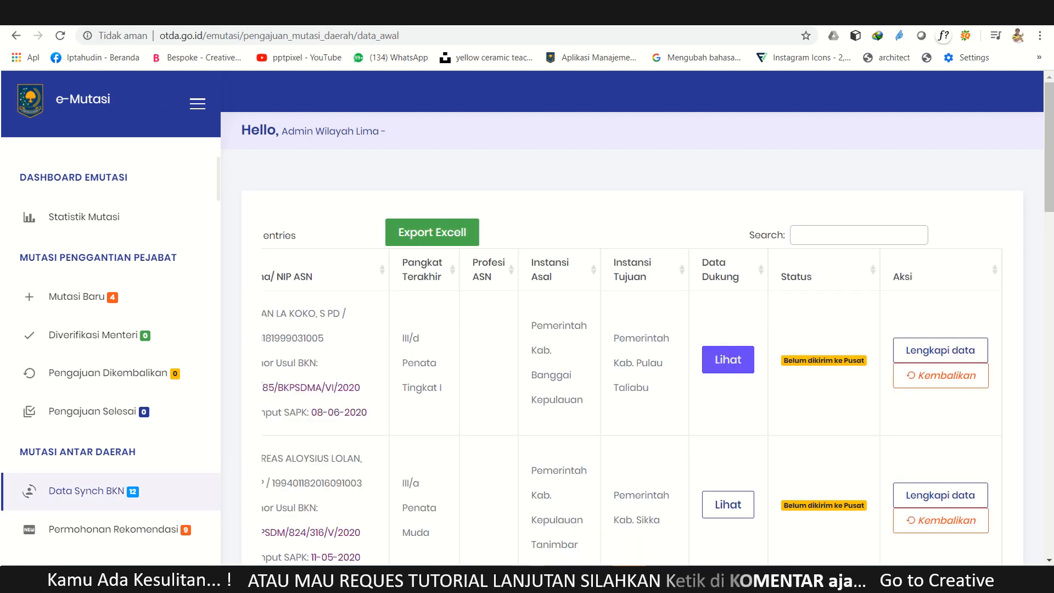
left_click(726, 429)
triple_click(725, 429)
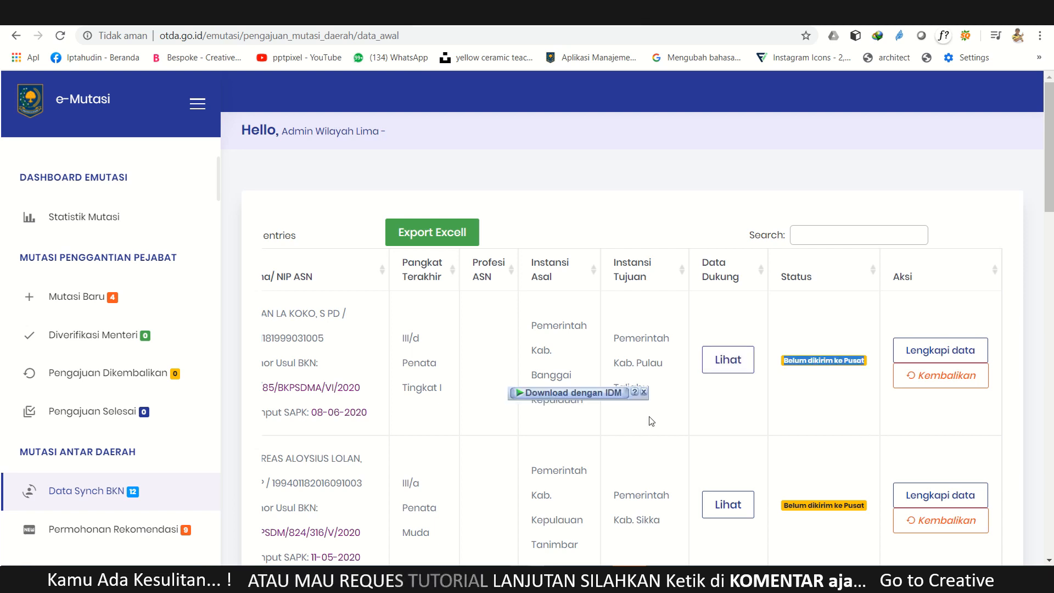
scroll(643, 414, "down", 1)
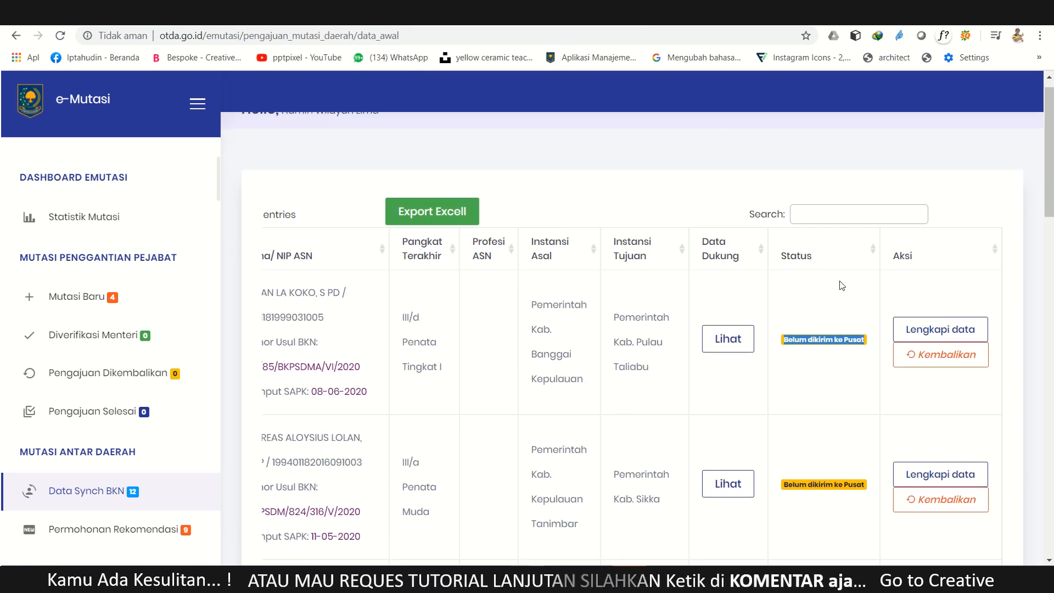
left_click(823, 390)
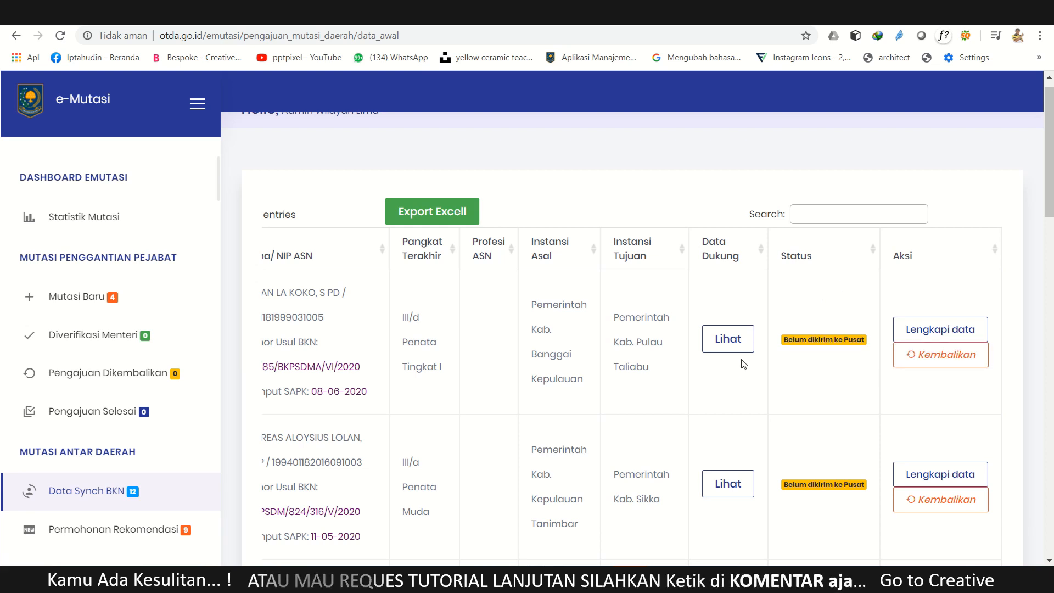
- Go back to the first applicant's supporting data page and compare the required letters with the additional documents
left_click(728, 339)
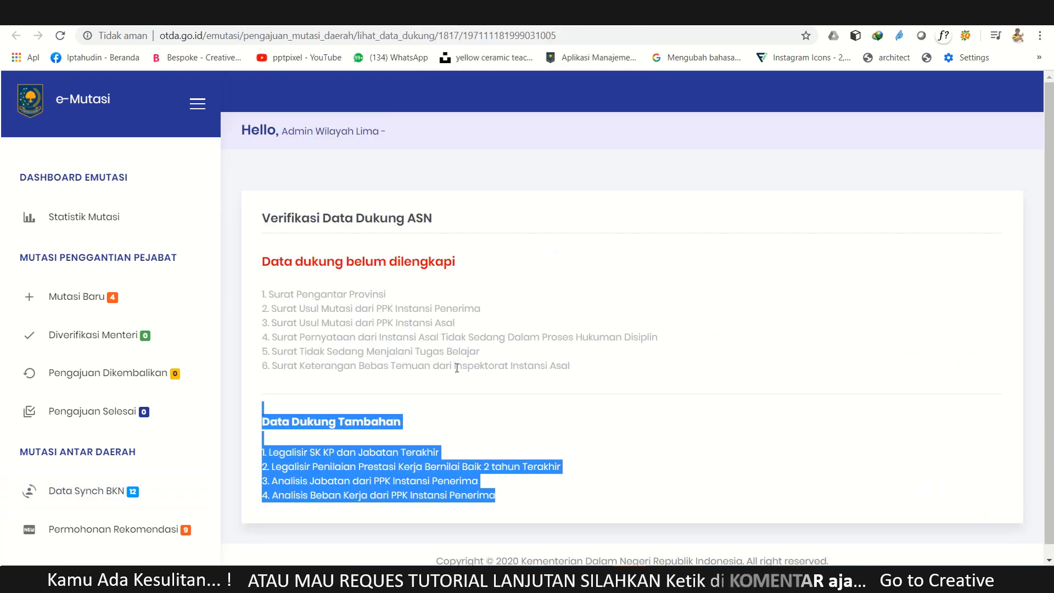
left_click(462, 391)
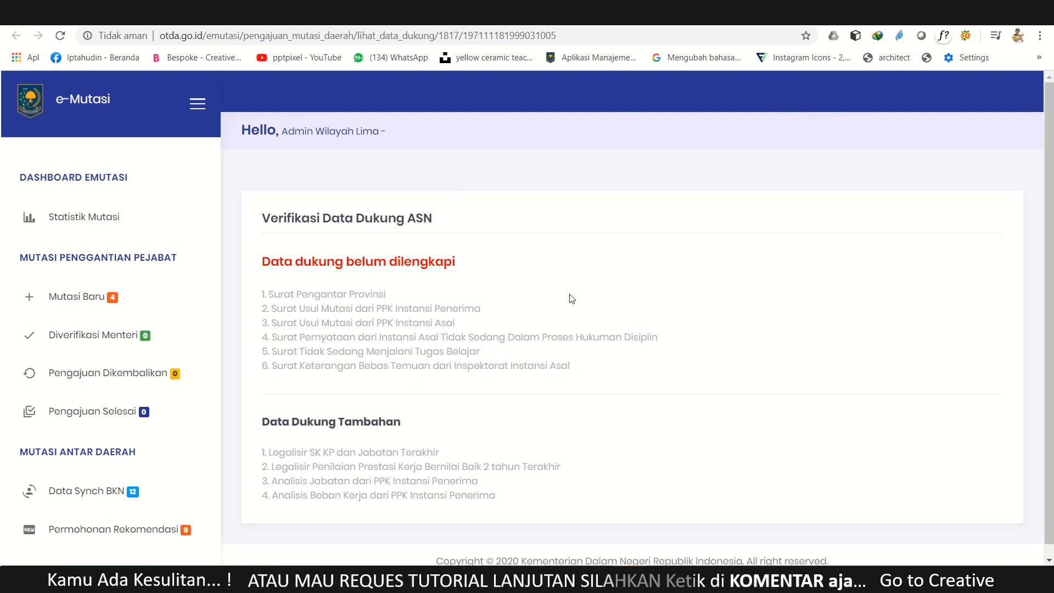
left_click_drag(636, 358, 223, 260)
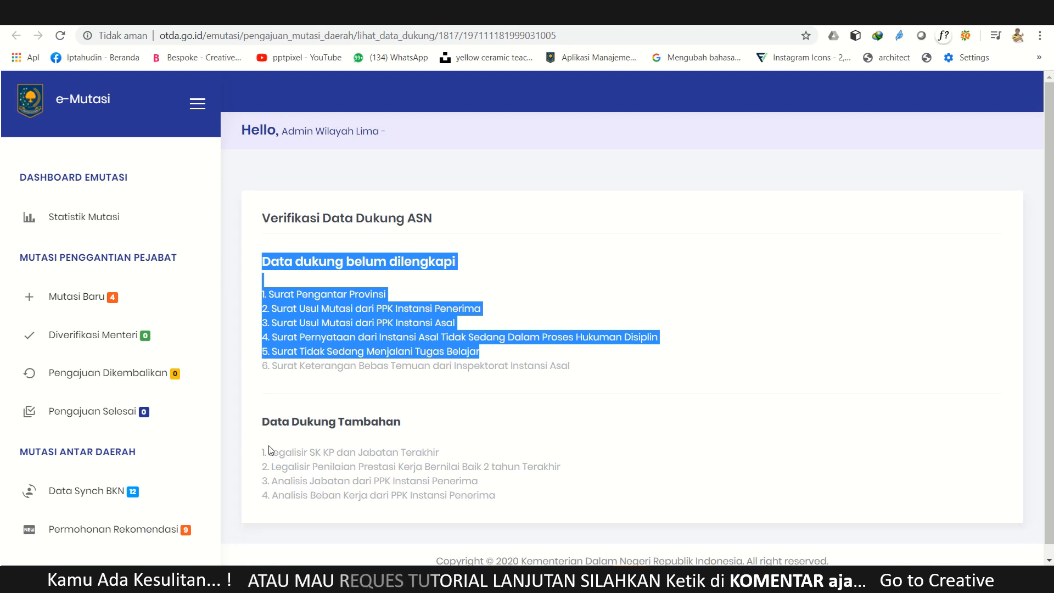
left_click_drag(269, 450, 392, 452)
left_click(419, 448)
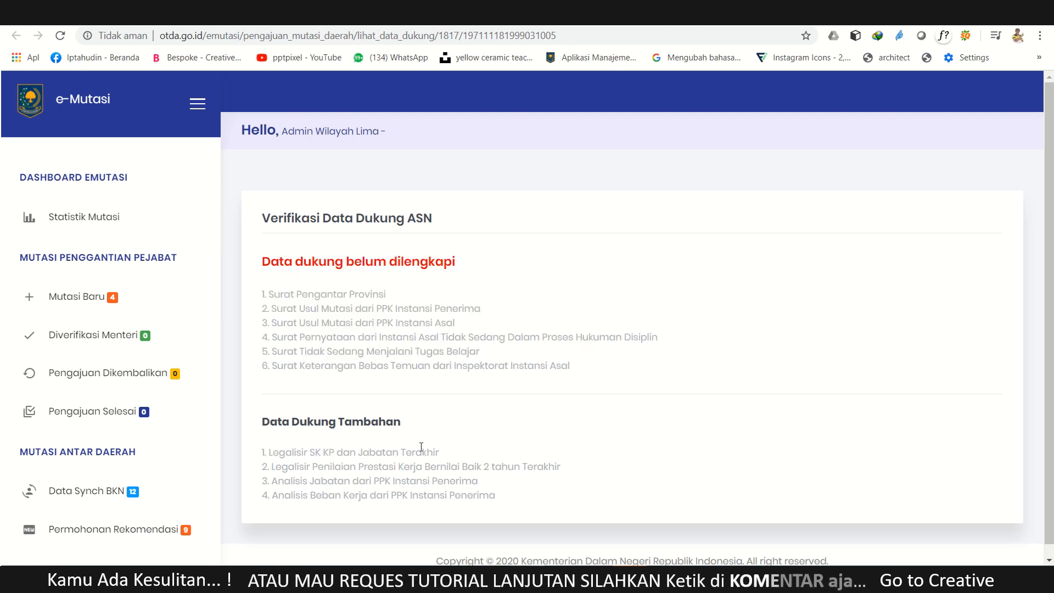
scroll(450, 470, "down", 1)
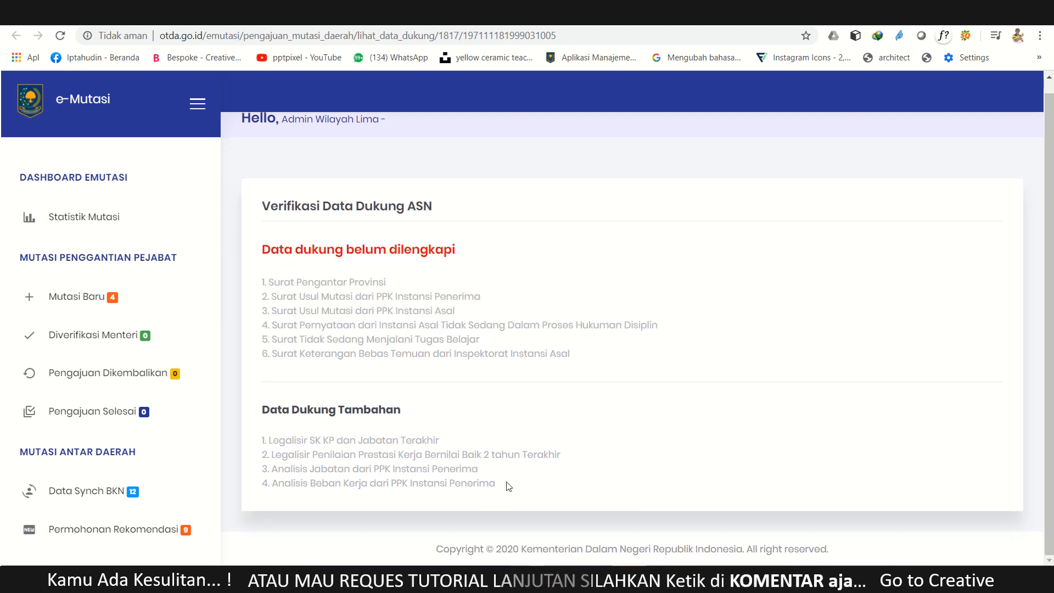
left_click_drag(496, 483, 244, 448)
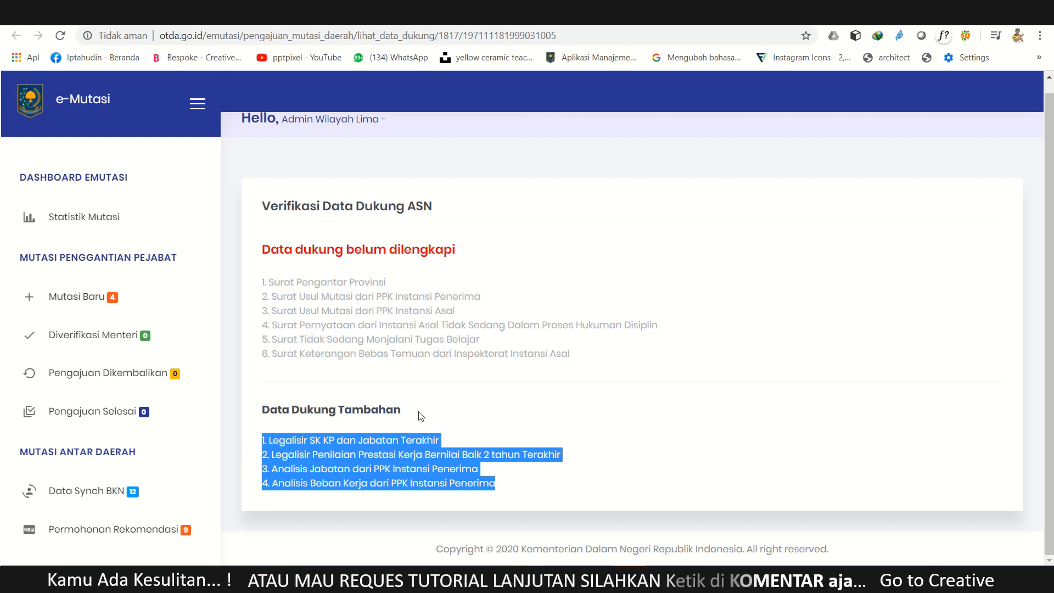
left_click(437, 334)
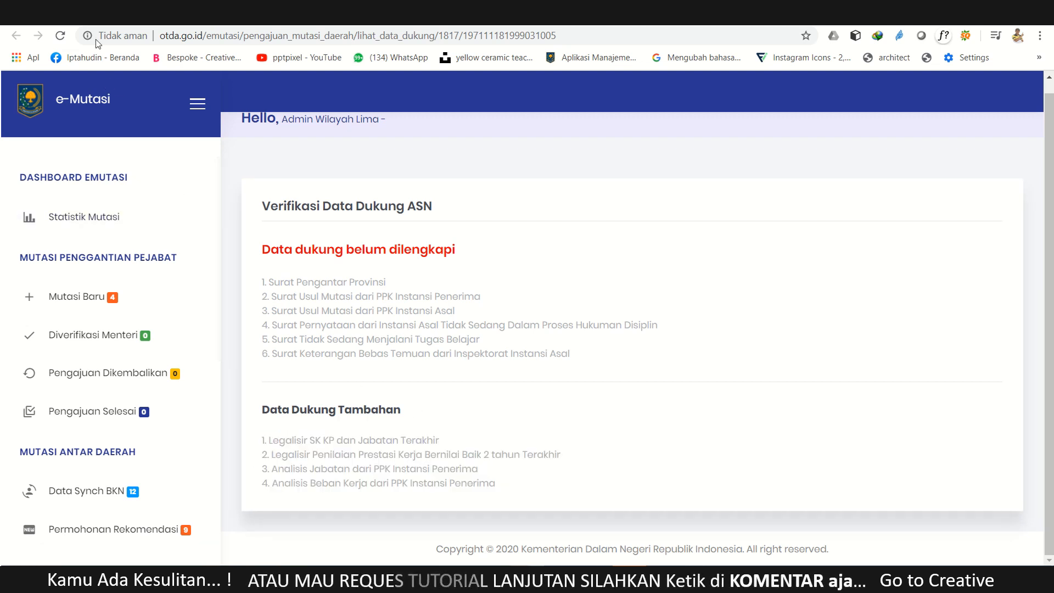
- Look over the Mutasi Antar Daerah sections, revisit the supporting data page, and return to the application list
left_click(82, 12)
scroll(66, 484, "down", 3)
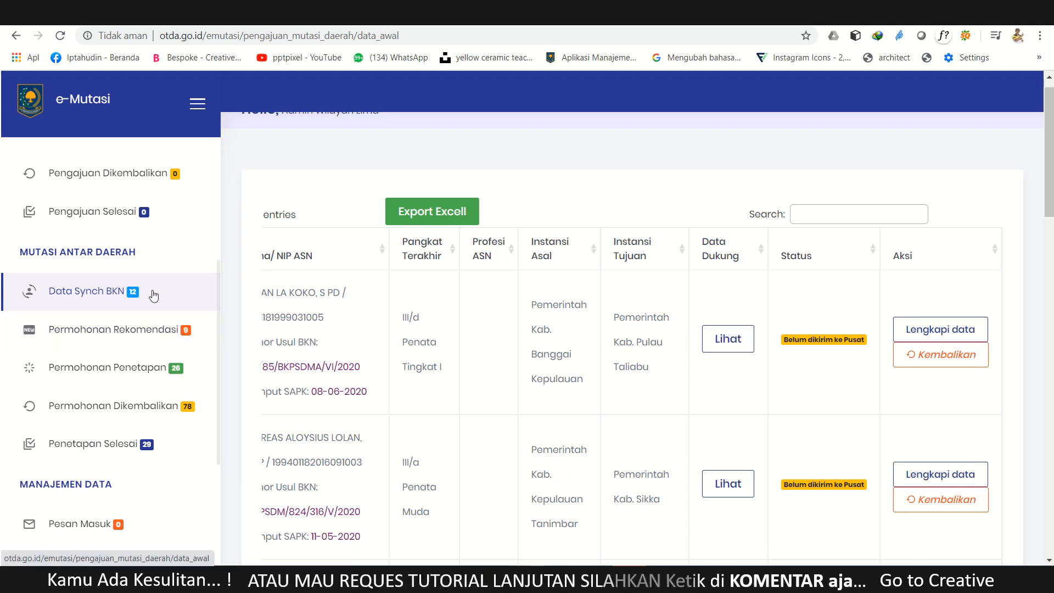
scroll(142, 413, "up", 4)
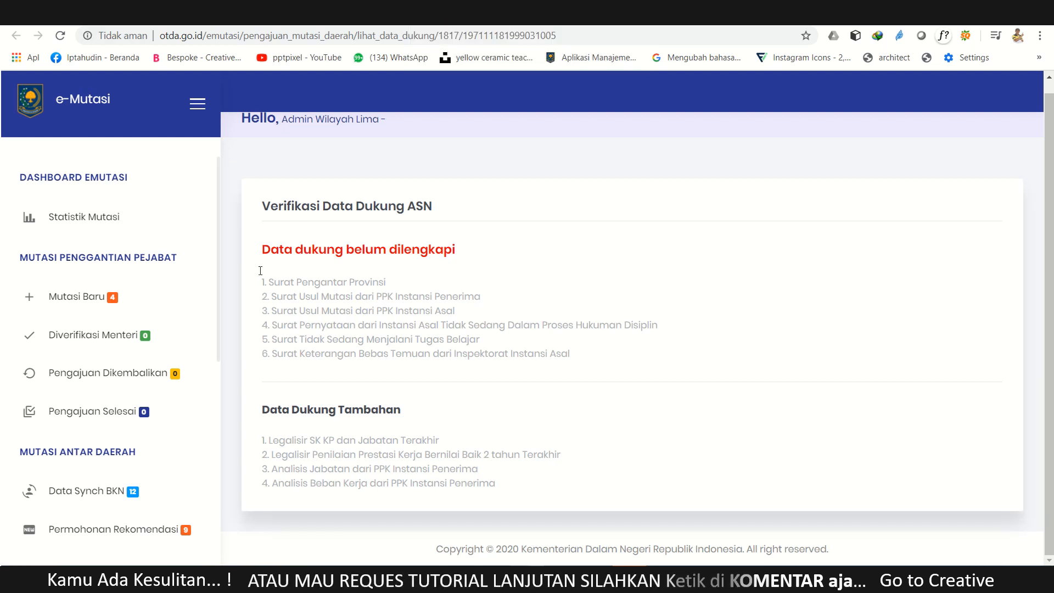
key("ctrl+w")
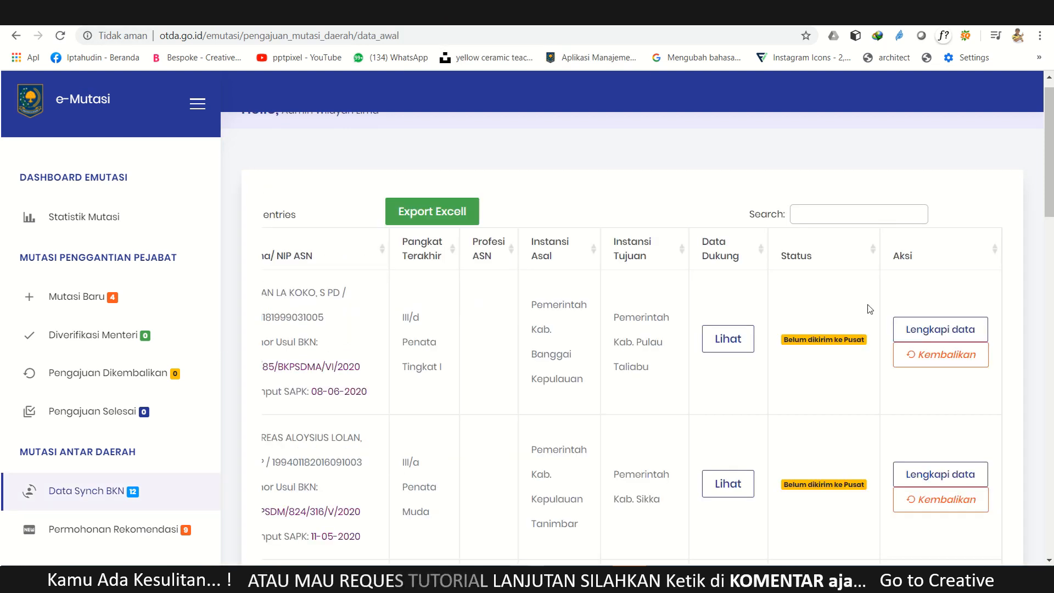
left_click_drag(853, 303, 602, 323)
left_click(607, 367)
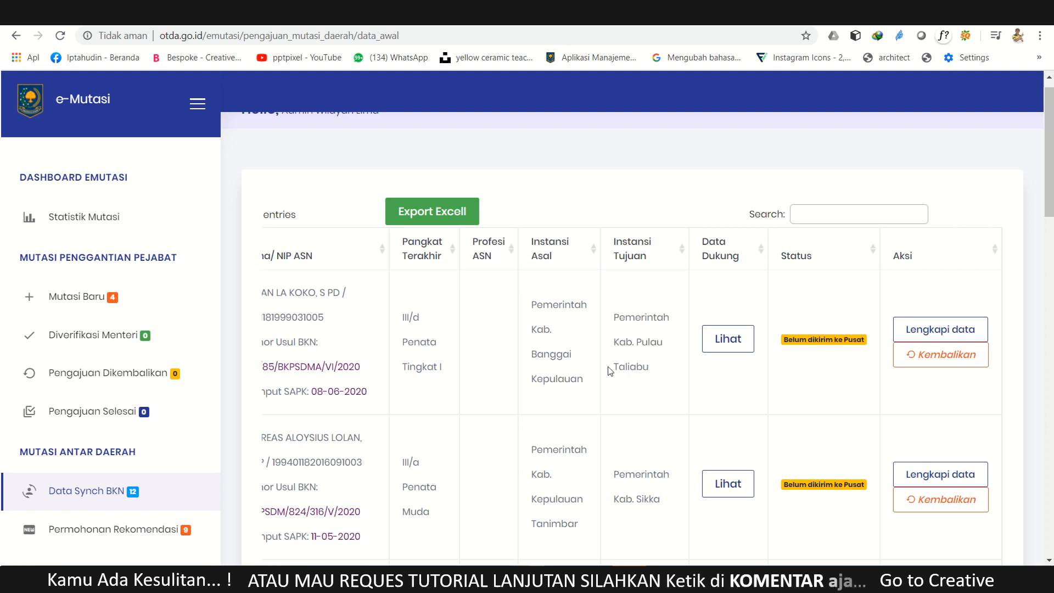
- Open the Lengkapi data form for the first application in a new tab and switch to it
right_click(941, 333)
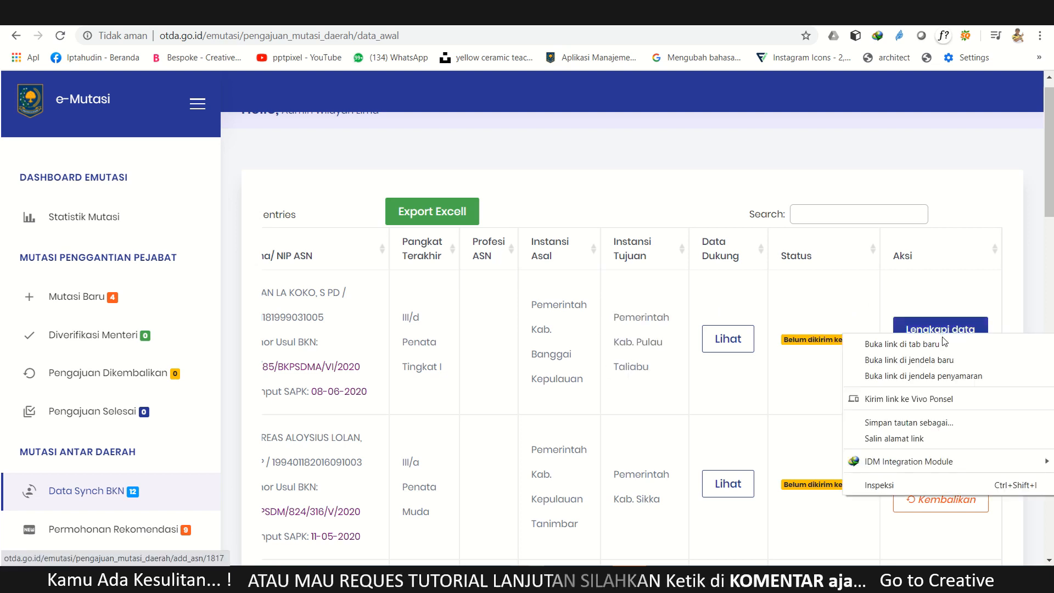
left_click(929, 344)
left_click(917, 332)
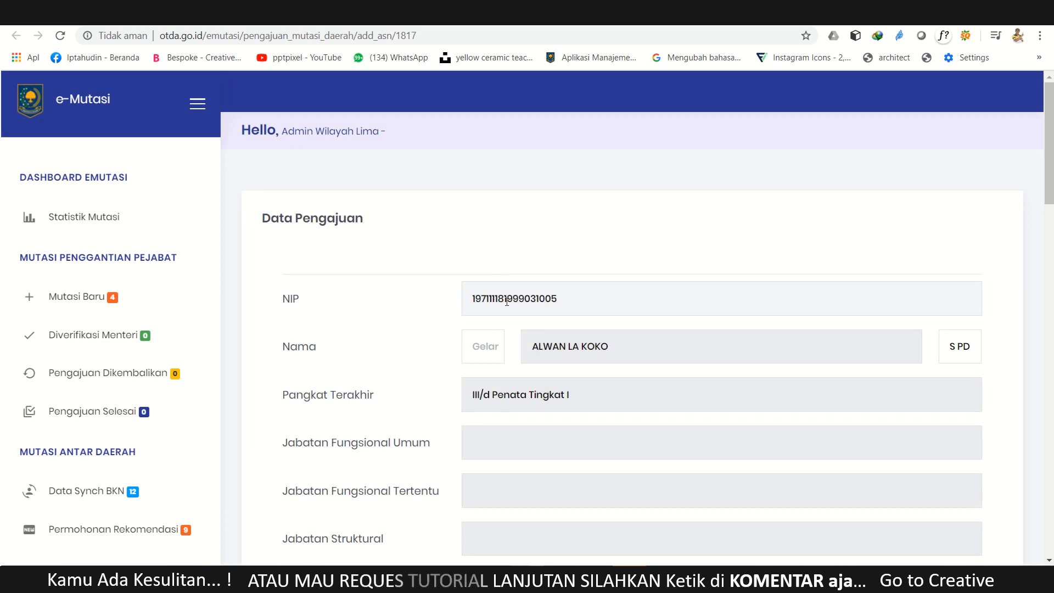
- Examine the Data Pengajuan form from the applicant's details down to the fields marked as required
triple_click(460, 176)
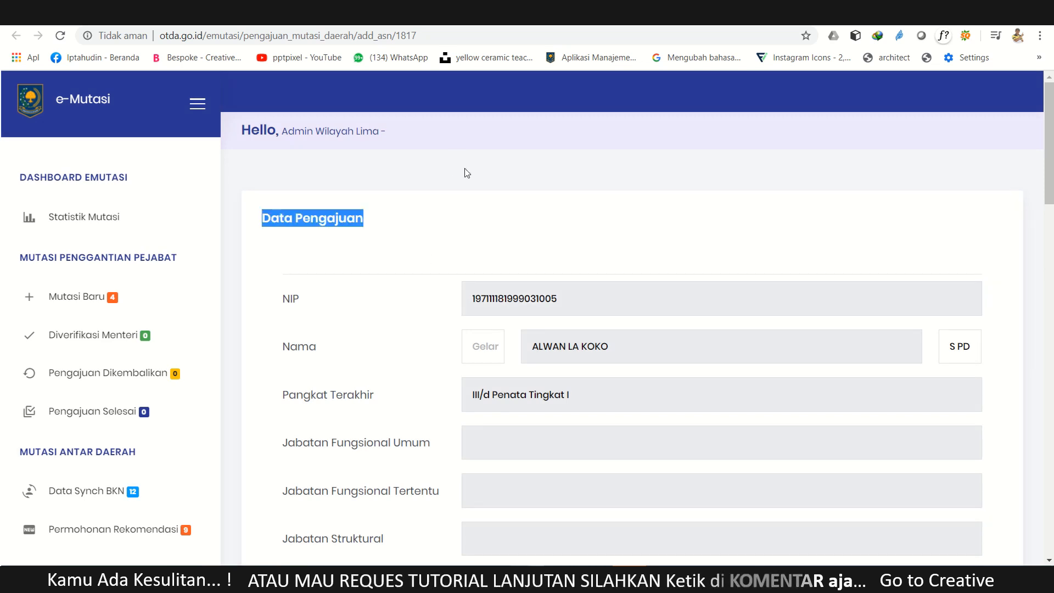
scroll(520, 205, "down", 1)
scroll(522, 207, "down", 2)
scroll(403, 217, "down", 2)
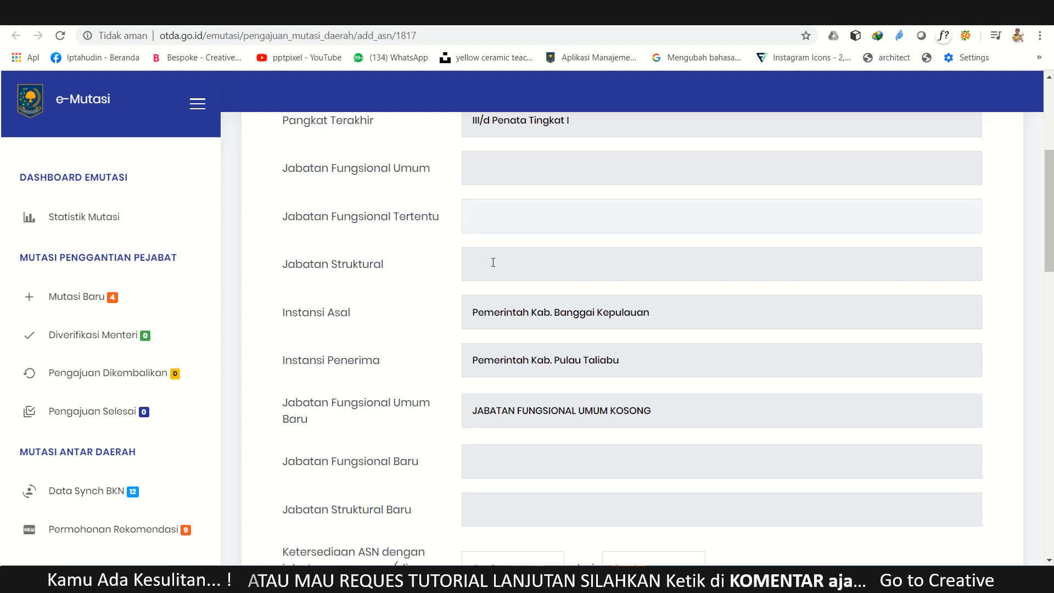
scroll(511, 284, "down", 6)
scroll(496, 193, "up", 3)
scroll(496, 193, "down", 1)
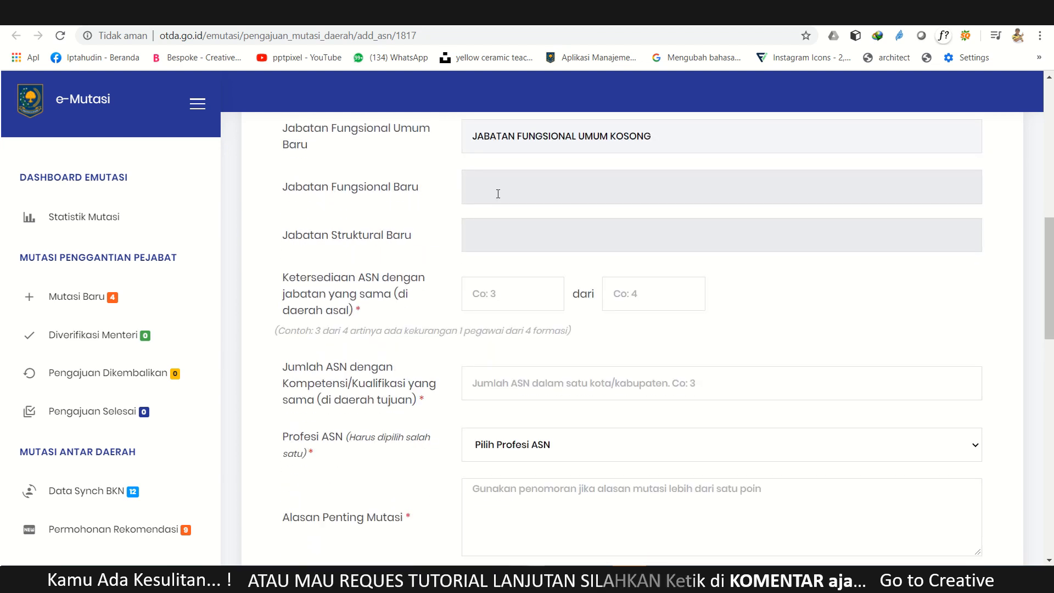
left_click_drag(353, 312, 369, 314)
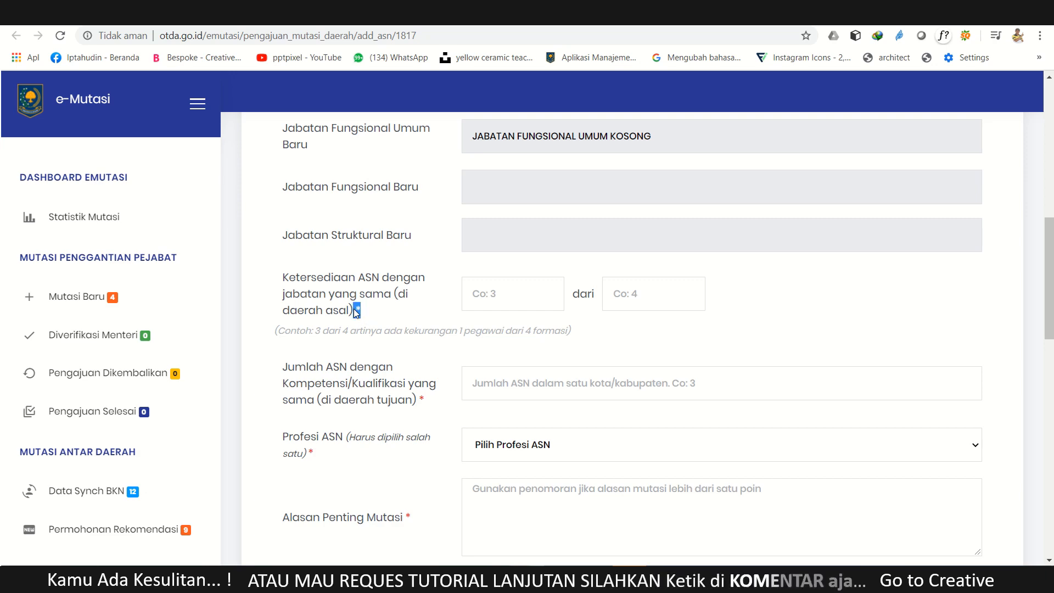
- Review the supporting document upload fields and the required-field note at the end of the form
left_click_drag(1047, 273, 1048, 488)
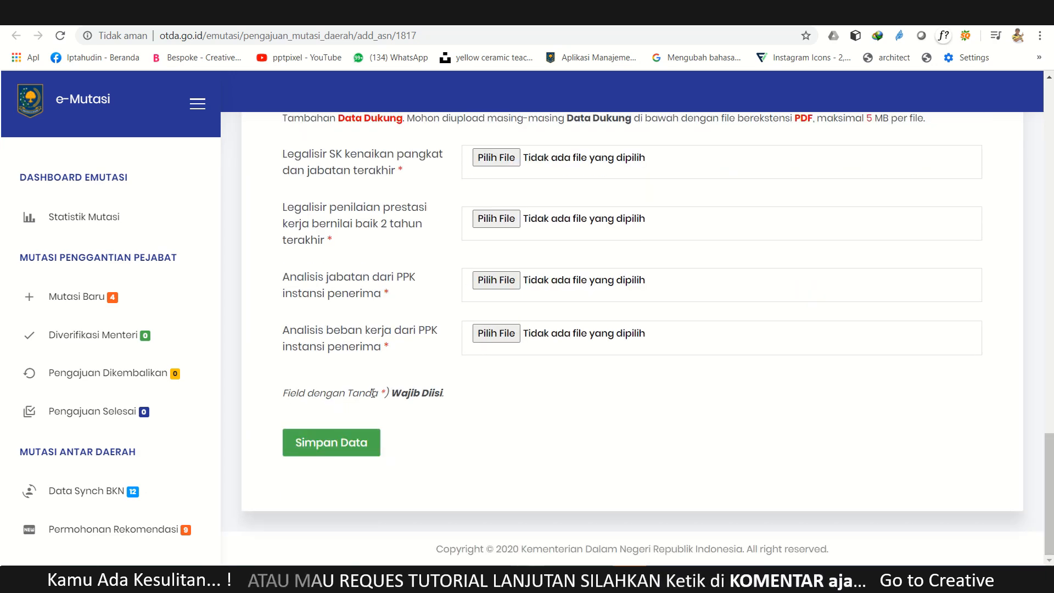
left_click_drag(283, 394, 483, 410)
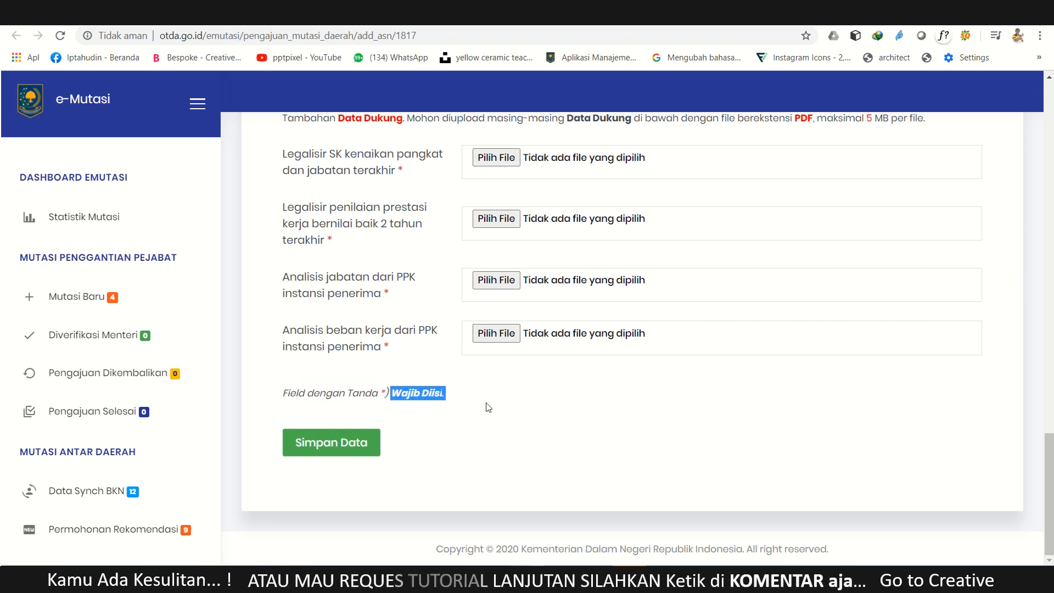
scroll(1024, 489, "up", 15)
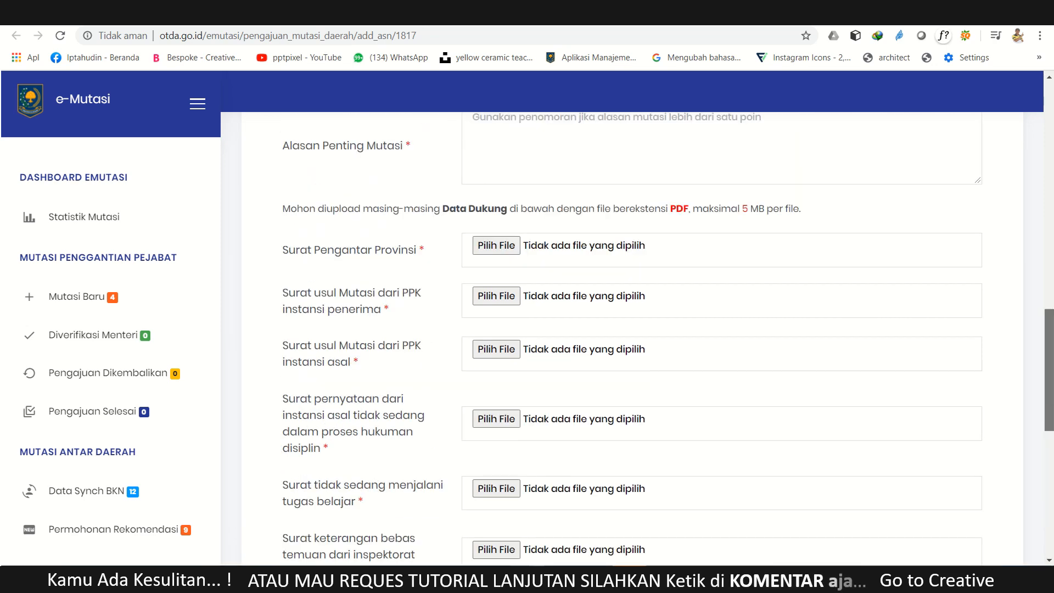
scroll(336, 506, "down", 15)
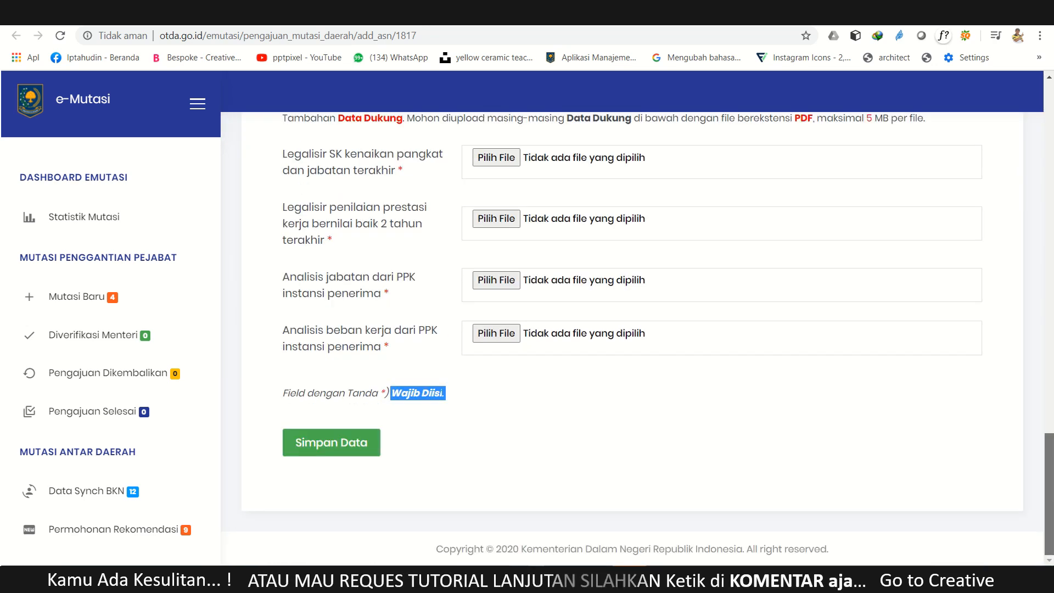
- Re-examine the Data Pengajuan form from the applicant's details to the required Ketersediaan ASN field for the region of origin
scroll(990, 503, "up", 15)
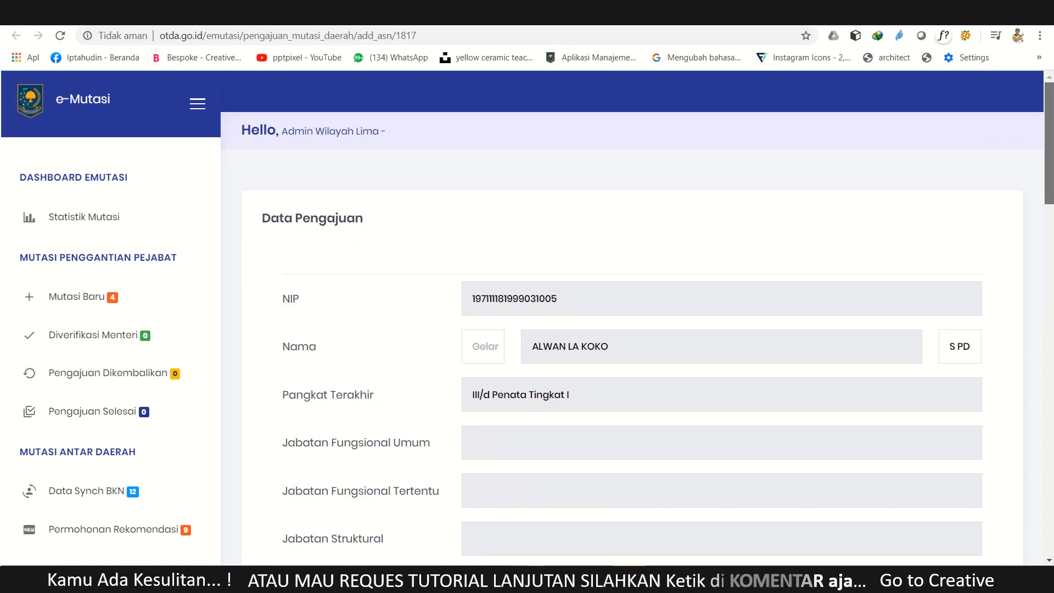
scroll(631, 330, "down", 10)
scroll(632, 329, "up", 5)
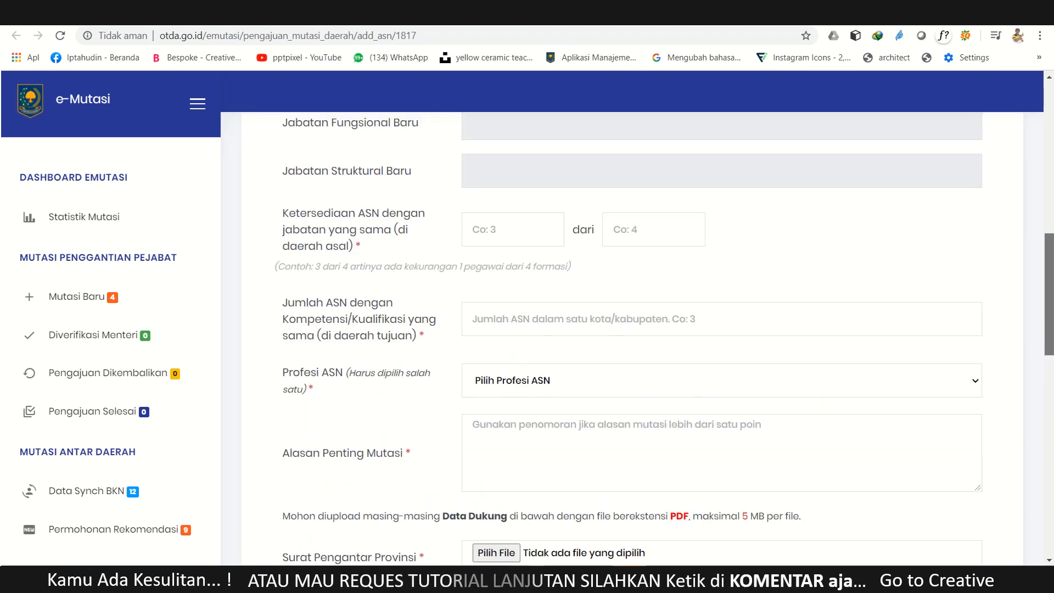
scroll(631, 329, "up", 4)
scroll(631, 330, "down", 3)
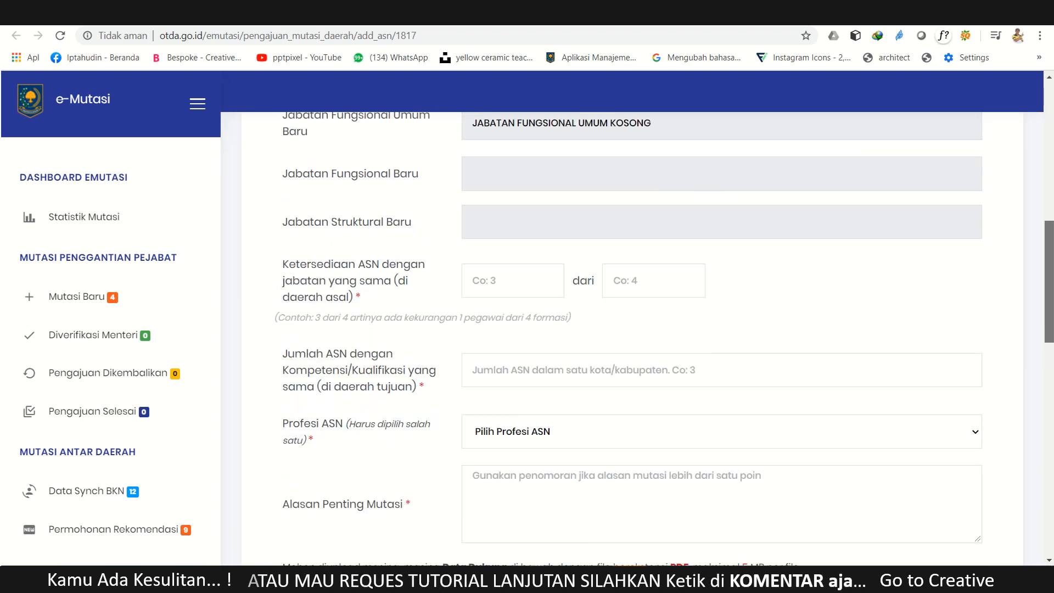
scroll(706, 270, "down", 3)
scroll(706, 269, "up", 3)
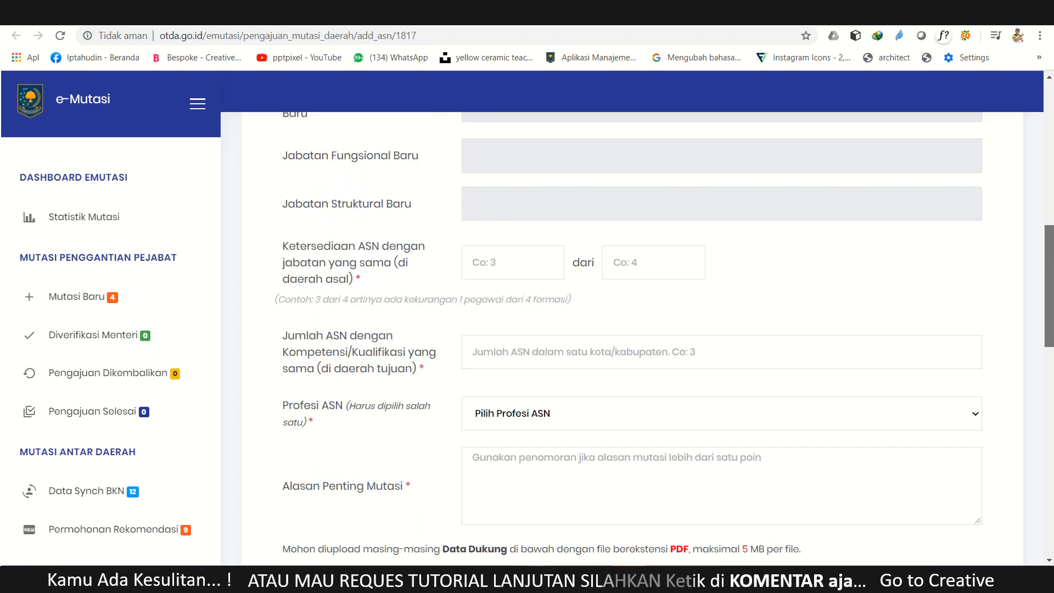
left_click_drag(358, 287, 373, 288)
left_click(358, 278)
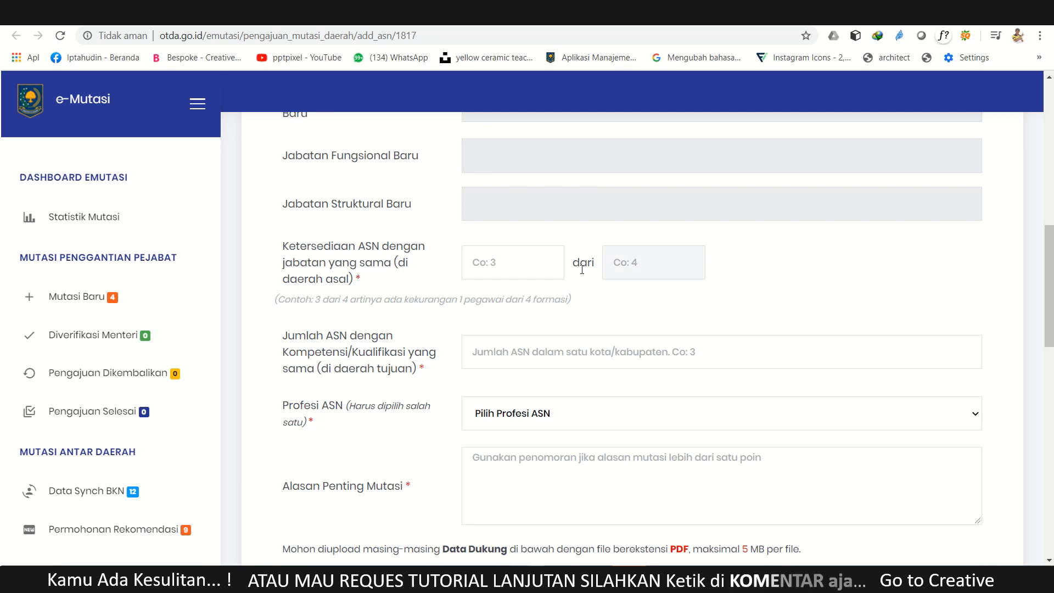
- Review the required-field note at the end of the form against the marked supporting document upload fields
scroll(631, 340, "down", 15)
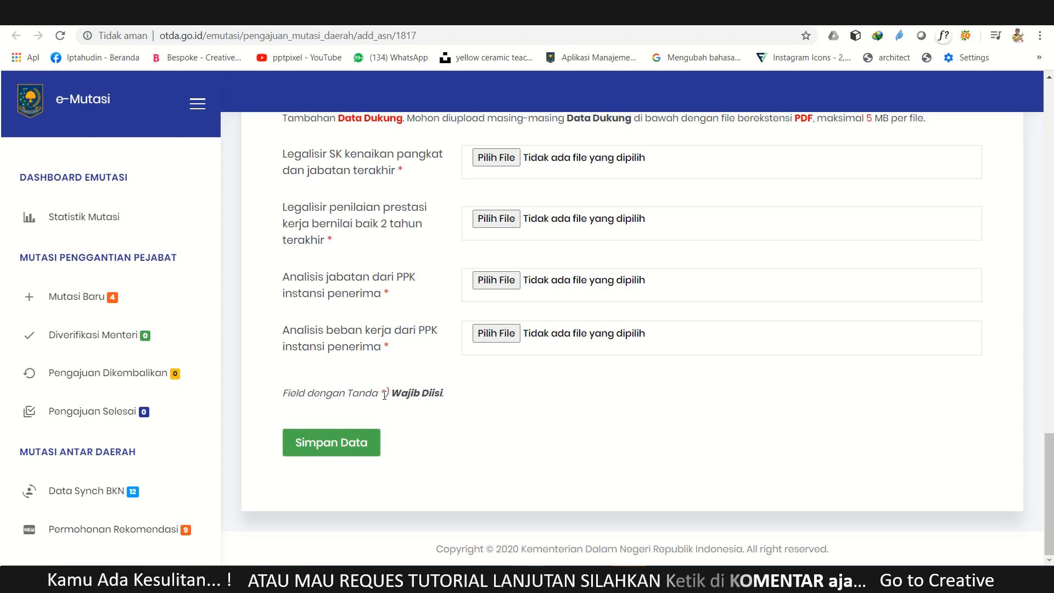
mouse_move(384, 394)
left_mouse_down()
mouse_move(473, 400)
mouse_move(371, 395)
left_mouse_up()
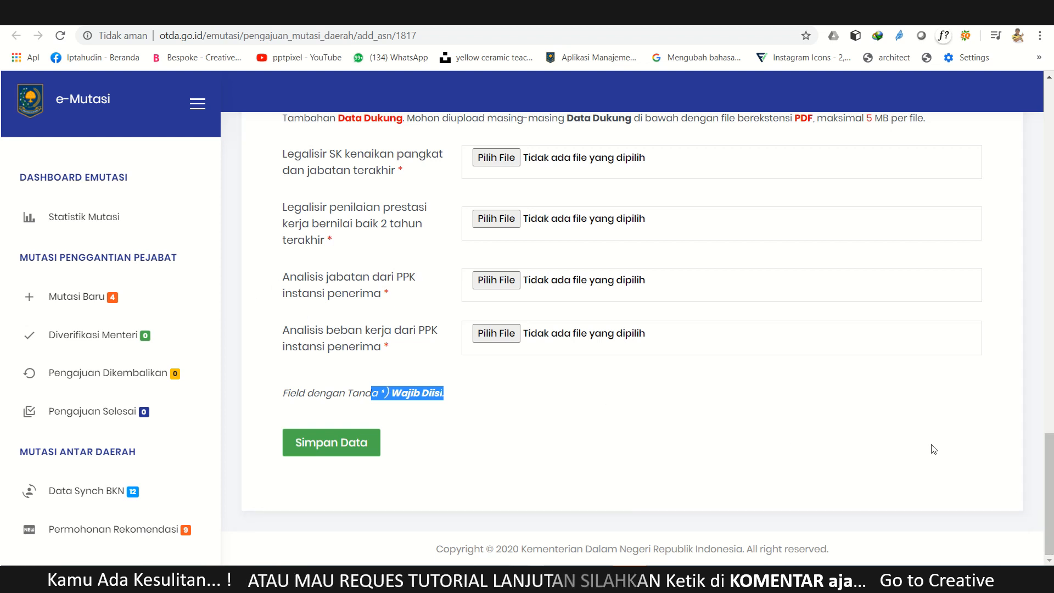
scroll(36, 394, "down", 4)
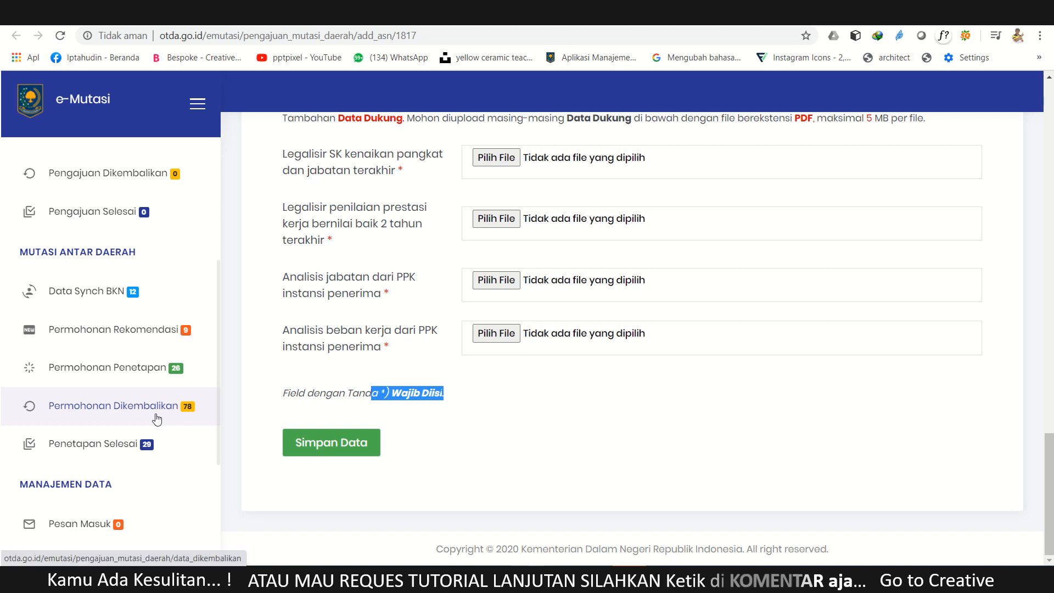
scroll(529, 365, "up", 5)
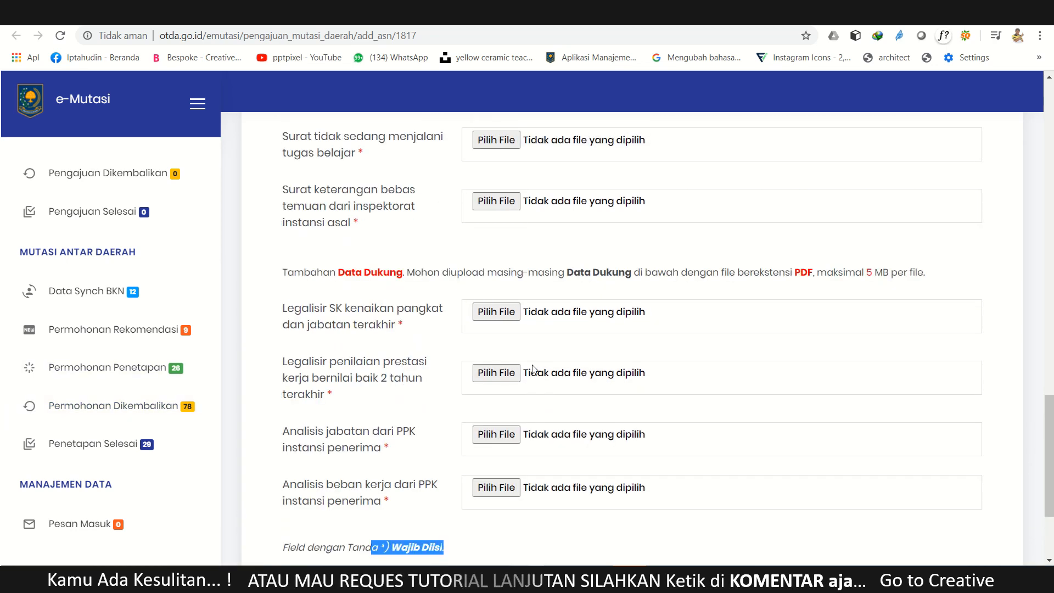
scroll(385, 266, "up", 4)
scroll(368, 258, "down", 9)
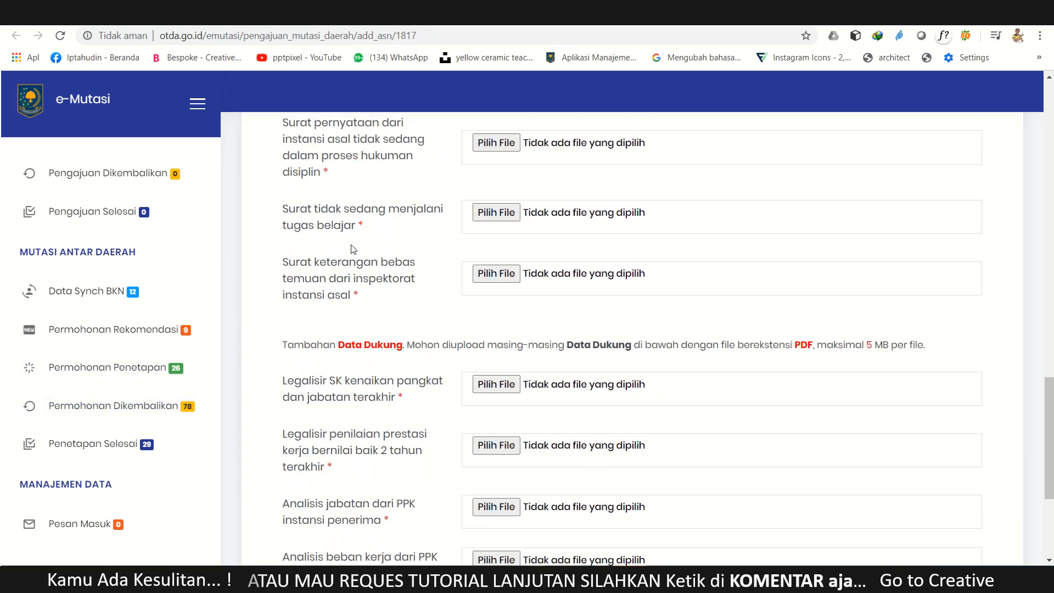
scroll(370, 357, "down", 1)
left_click(384, 400)
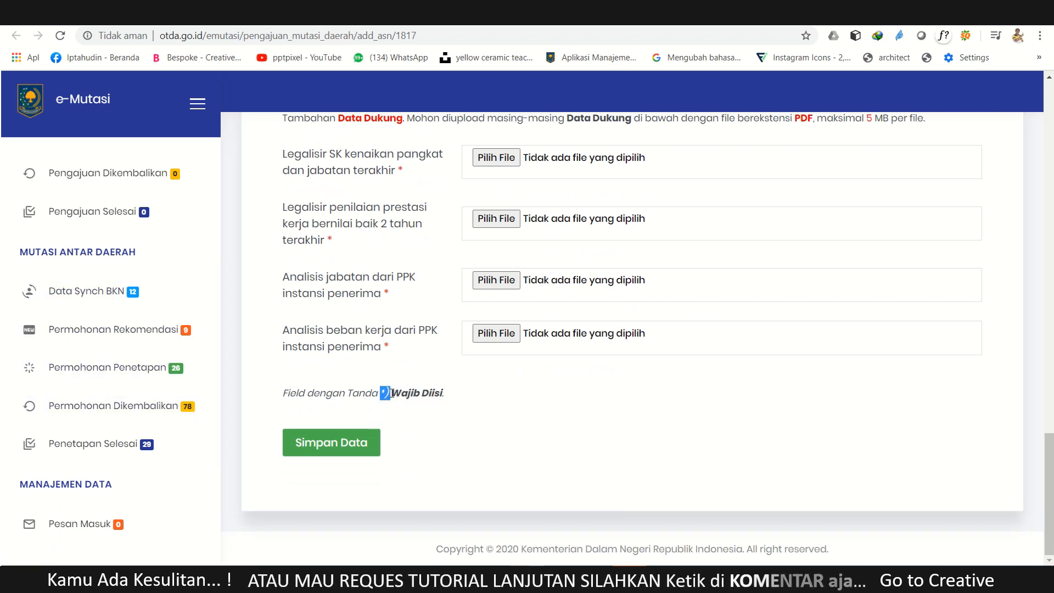
- Enter 2 as the first Ketersediaan ASN figure for the same position in the region of origin
scroll(459, 407, "up", 10)
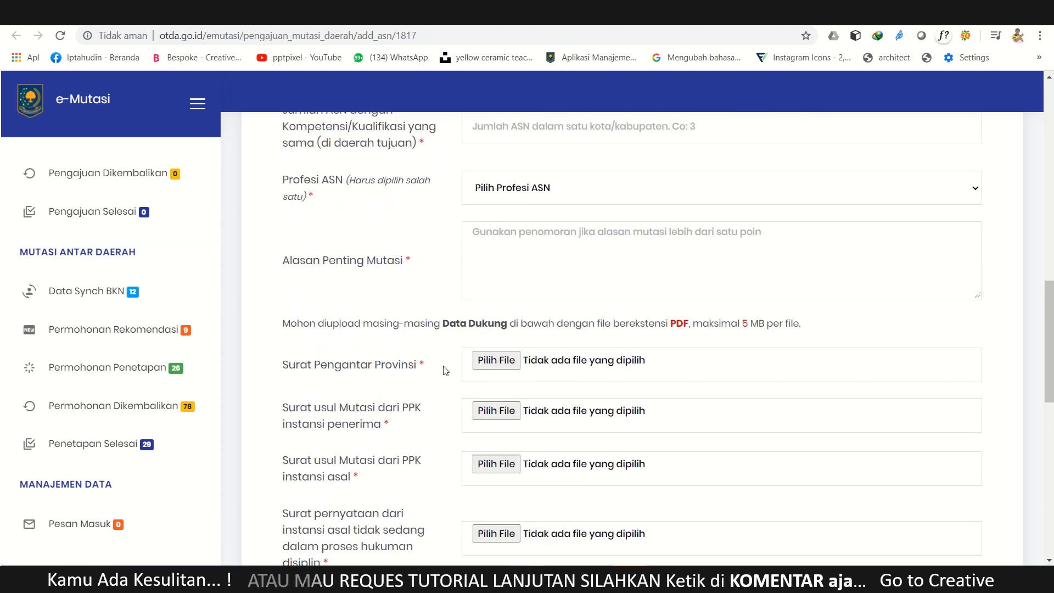
left_click(490, 268)
scroll(490, 268, "up", 4)
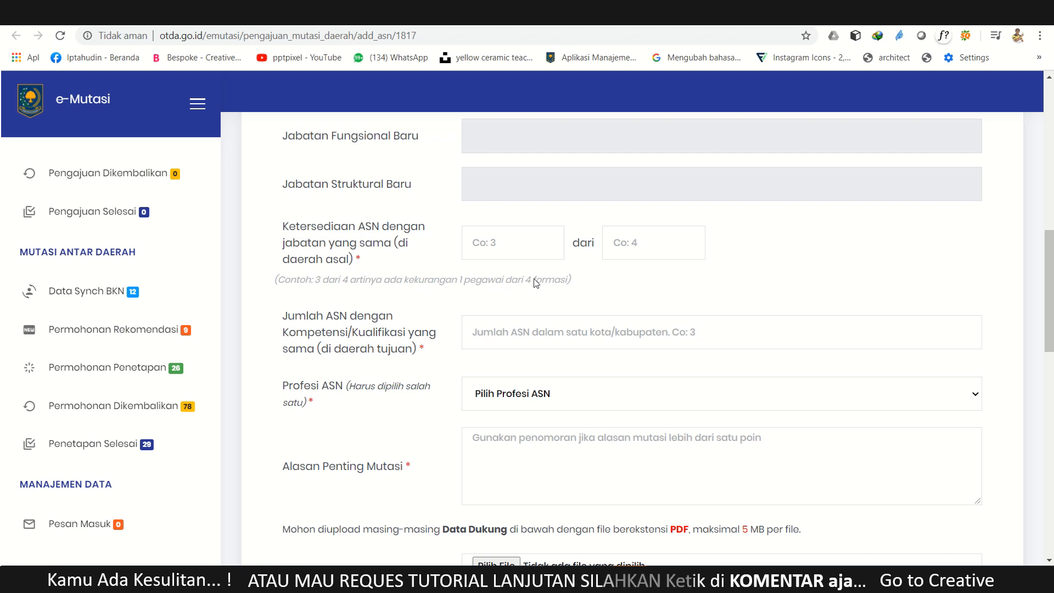
left_click(484, 243)
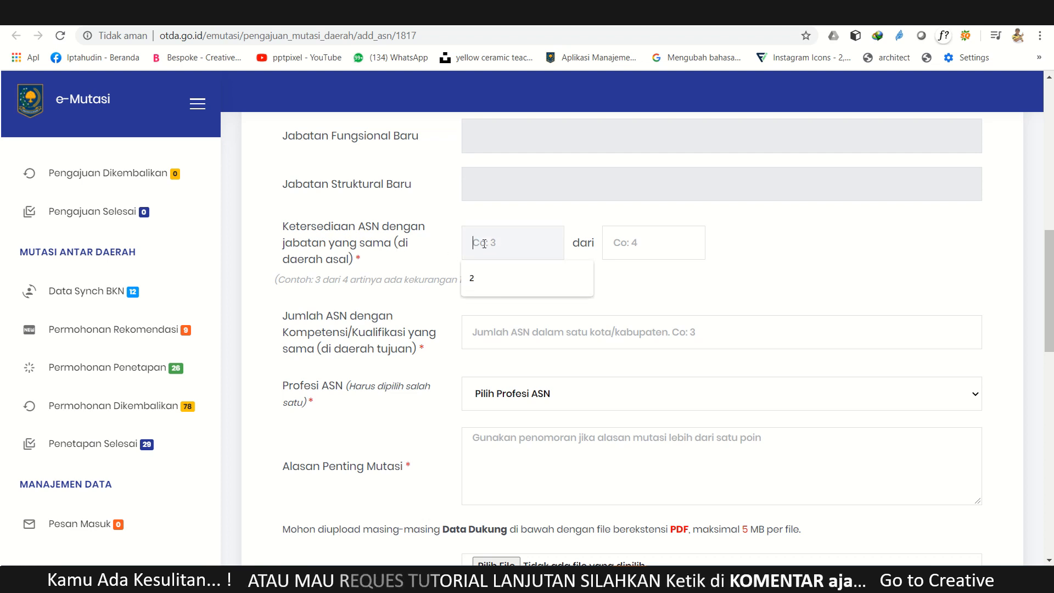
left_click(482, 280)
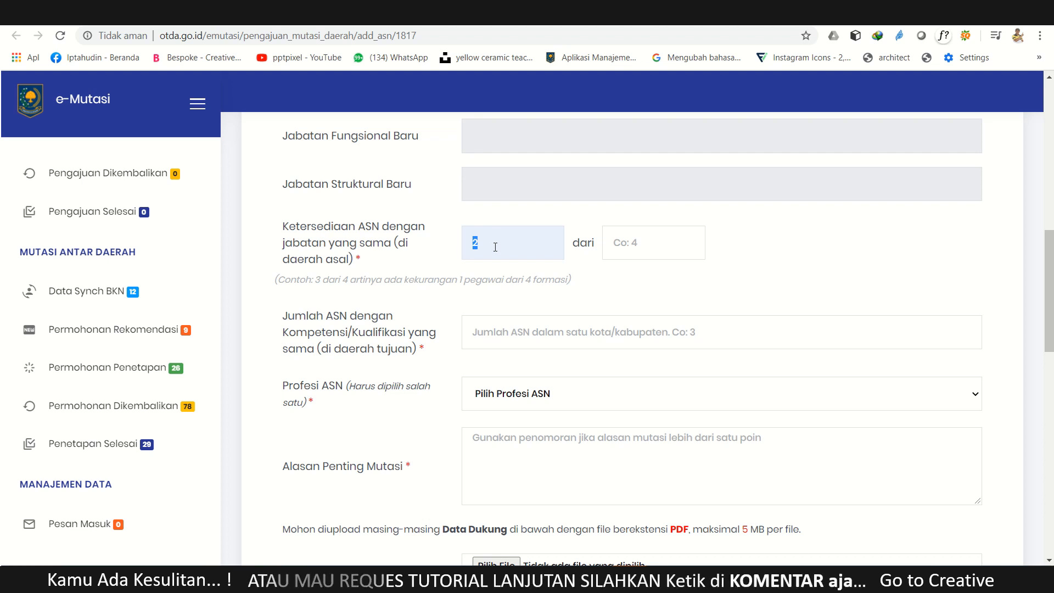
left_click(489, 249)
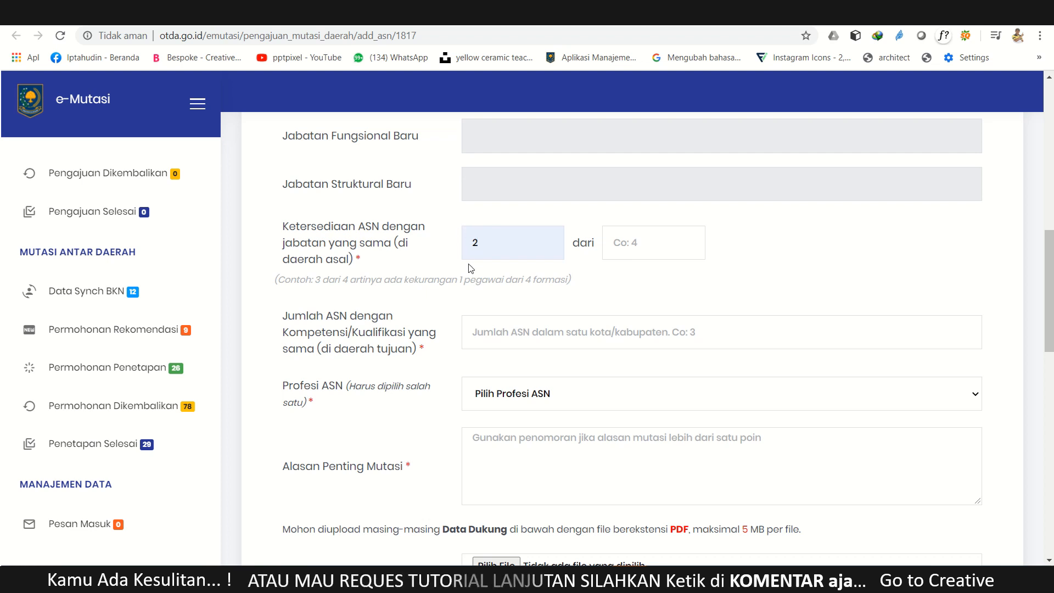
double_click(473, 241)
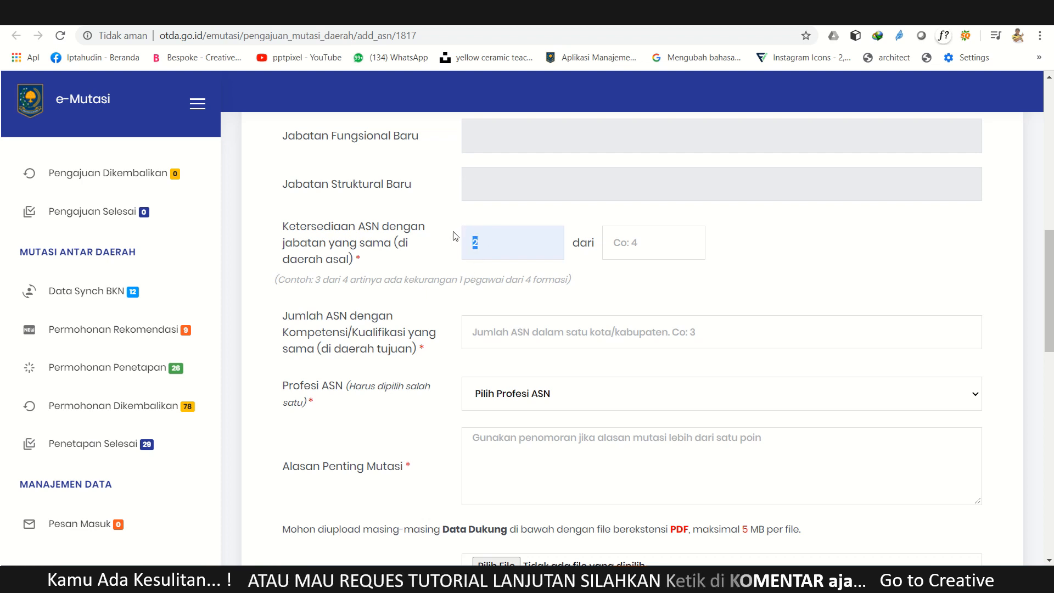
left_click(531, 248)
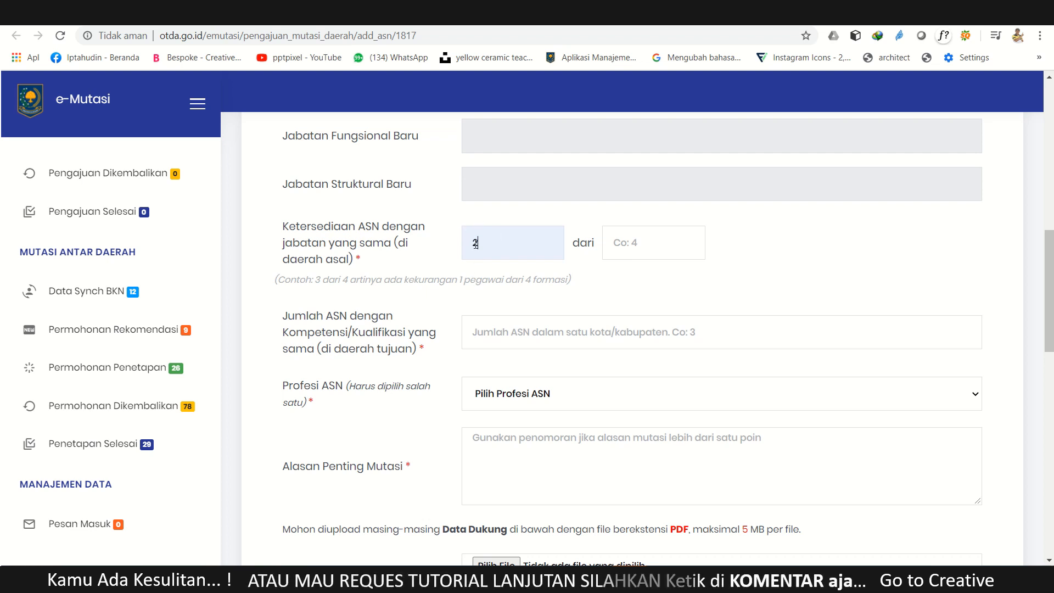
left_click_drag(487, 244, 466, 243)
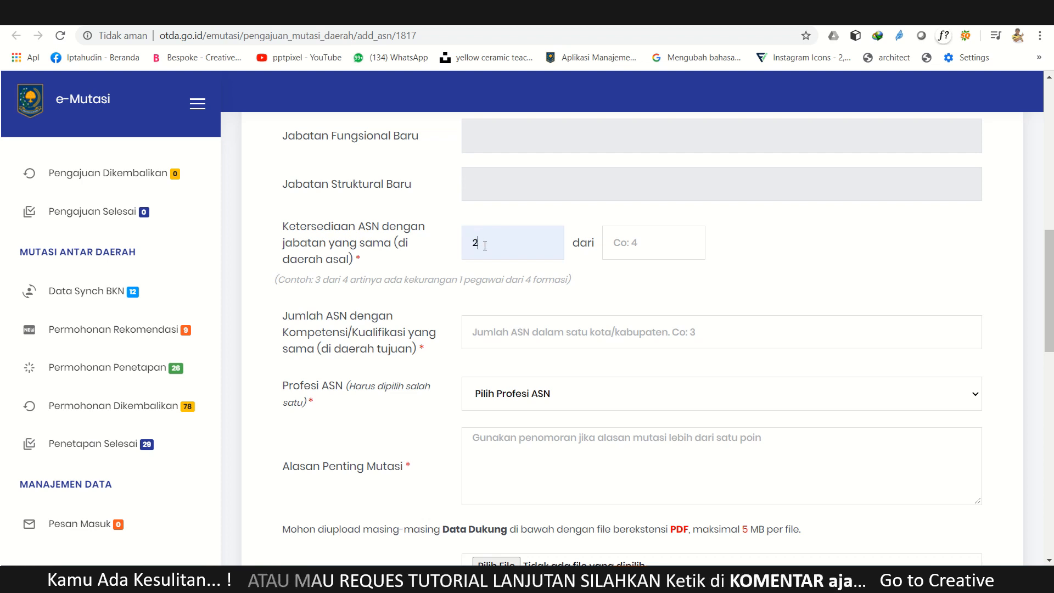
left_click_drag(485, 245, 471, 245)
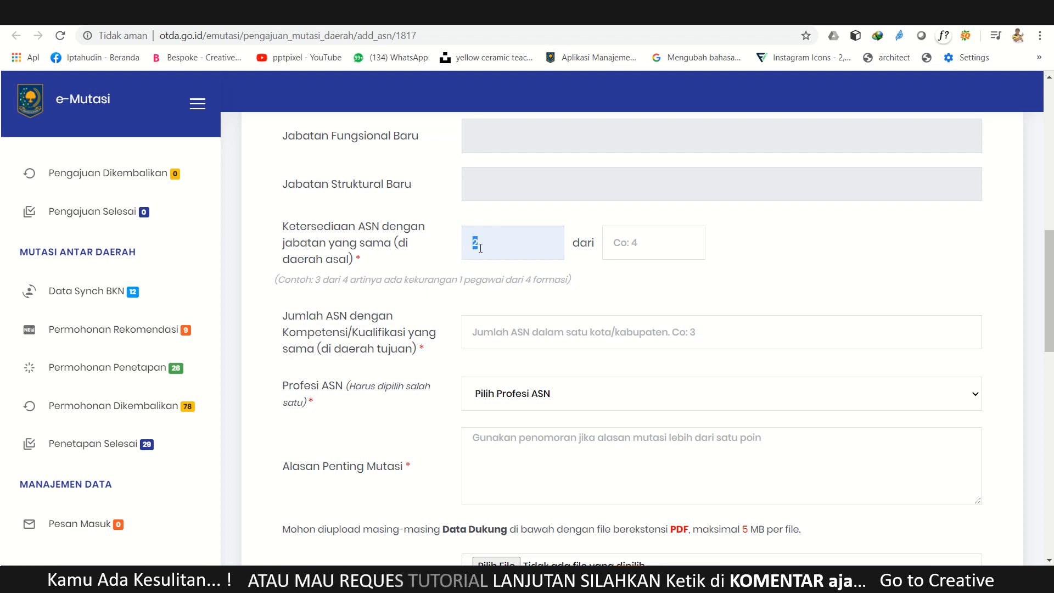
left_click_drag(472, 242, 532, 238)
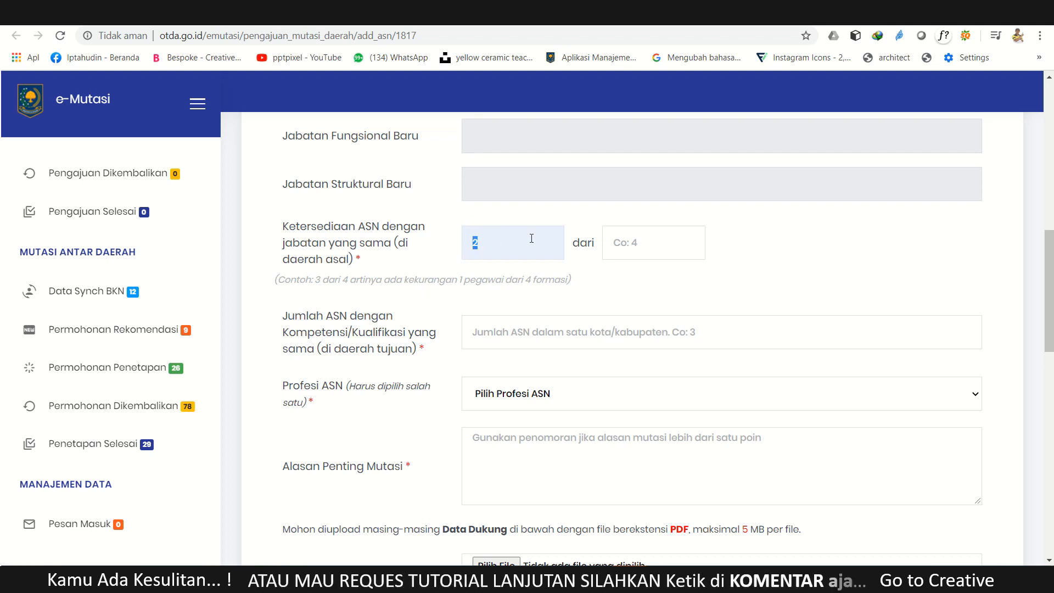
left_click(508, 253)
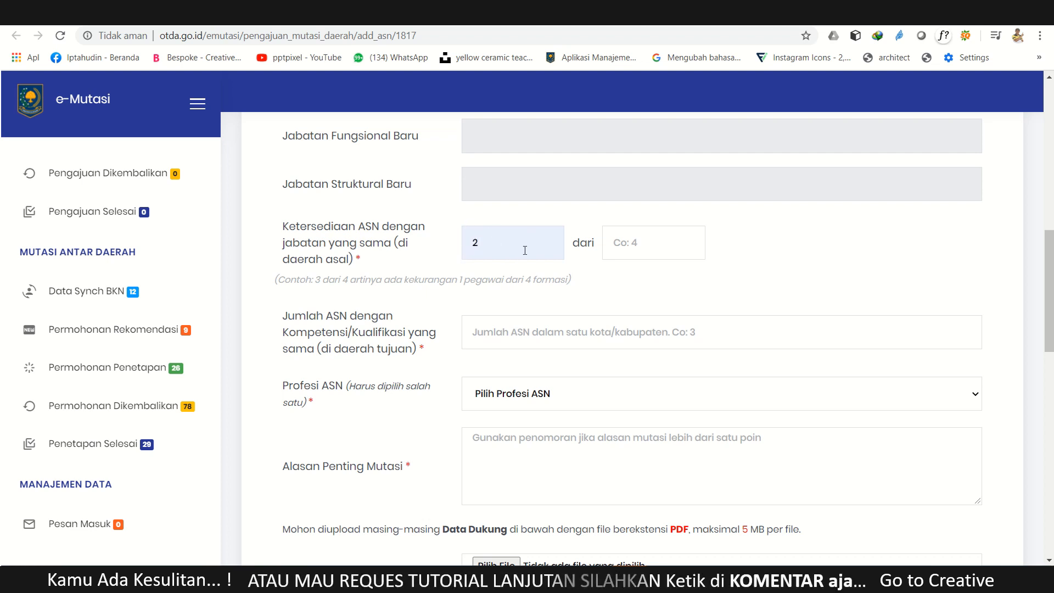
- Enter 4 as the second Ketersediaan ASN figure, after "dari"
left_click(657, 245)
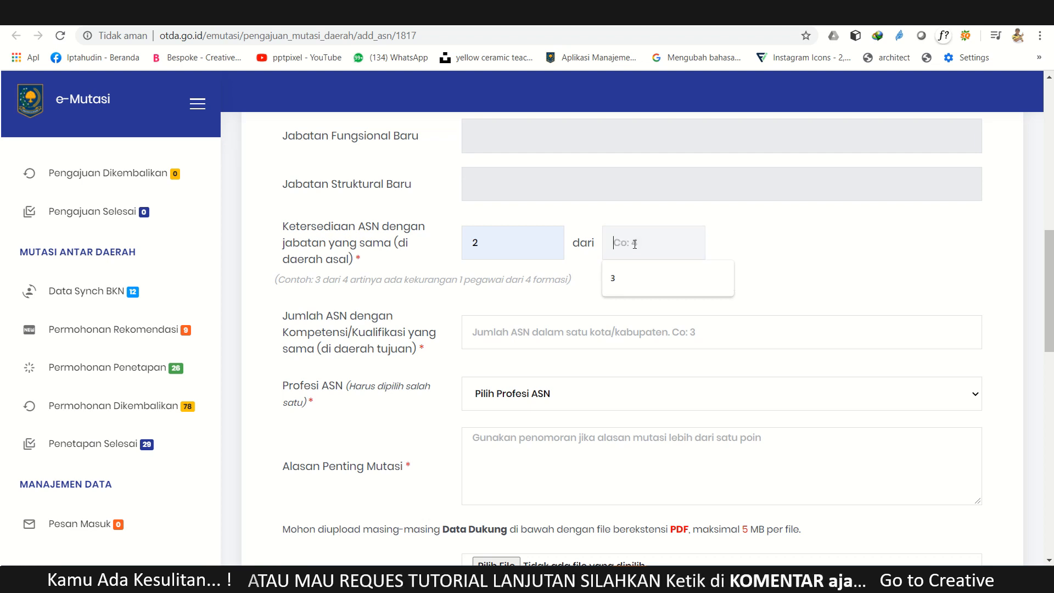
type("4")
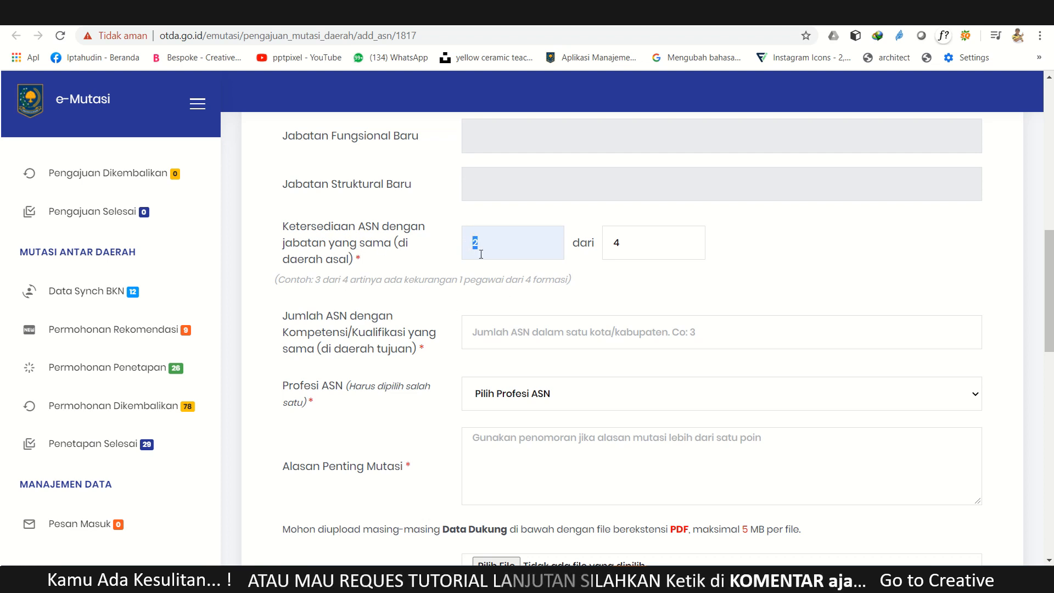
left_click(479, 247)
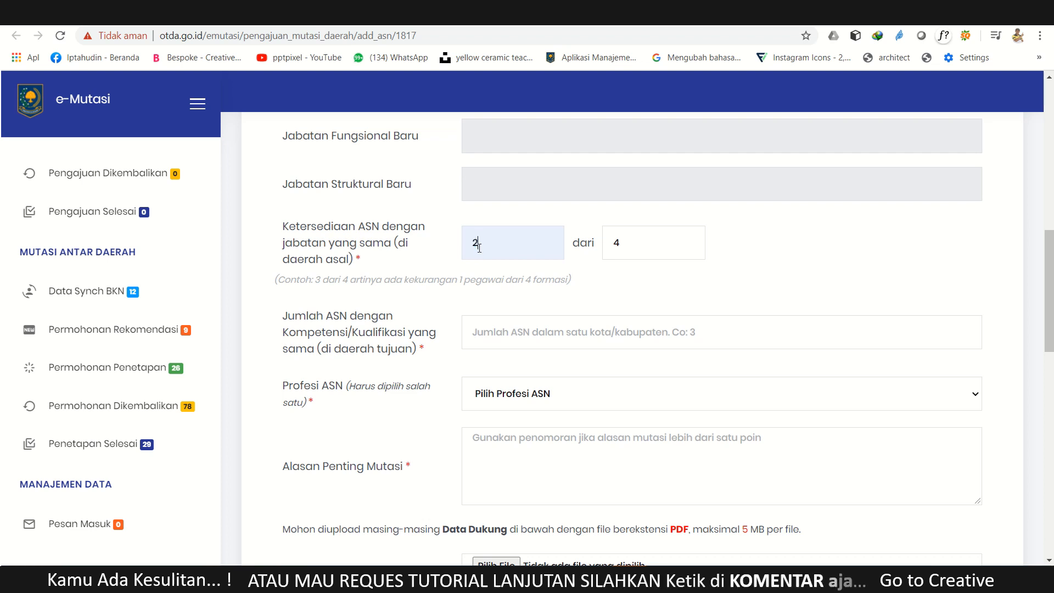
double_click(644, 244)
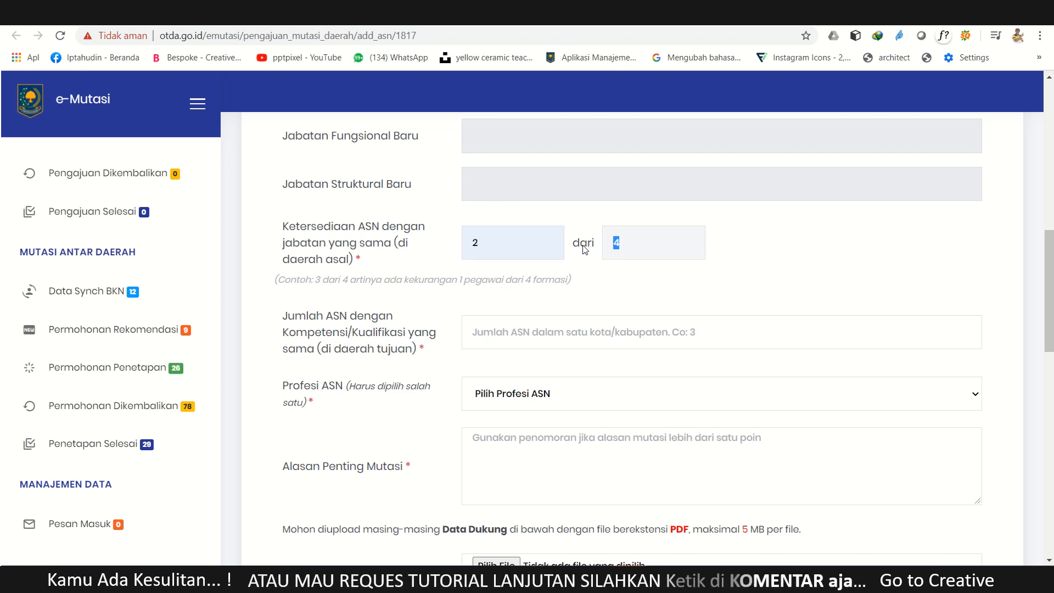
left_click(858, 263)
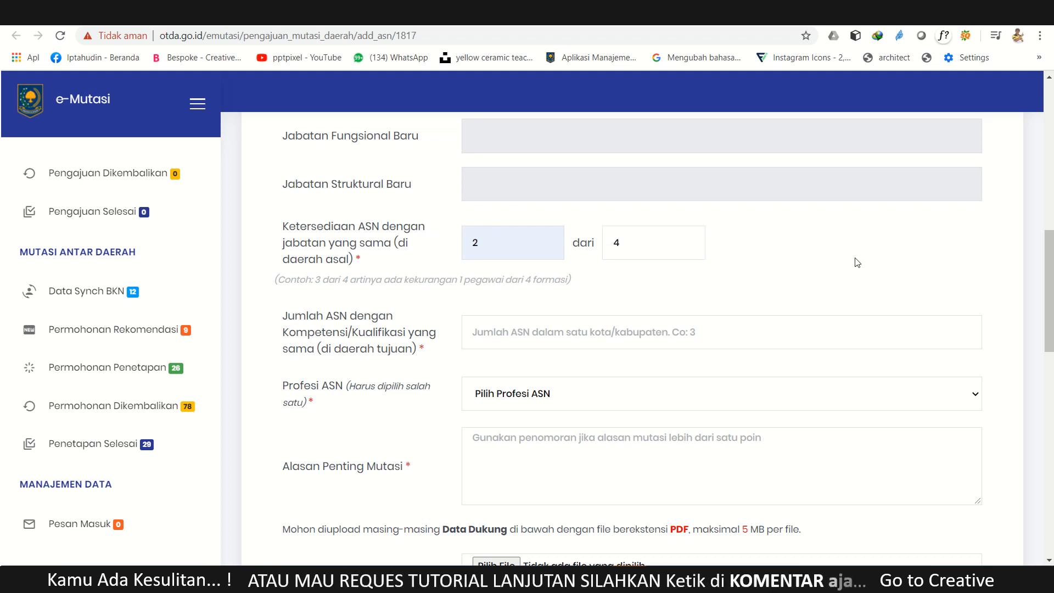
key("Tab")
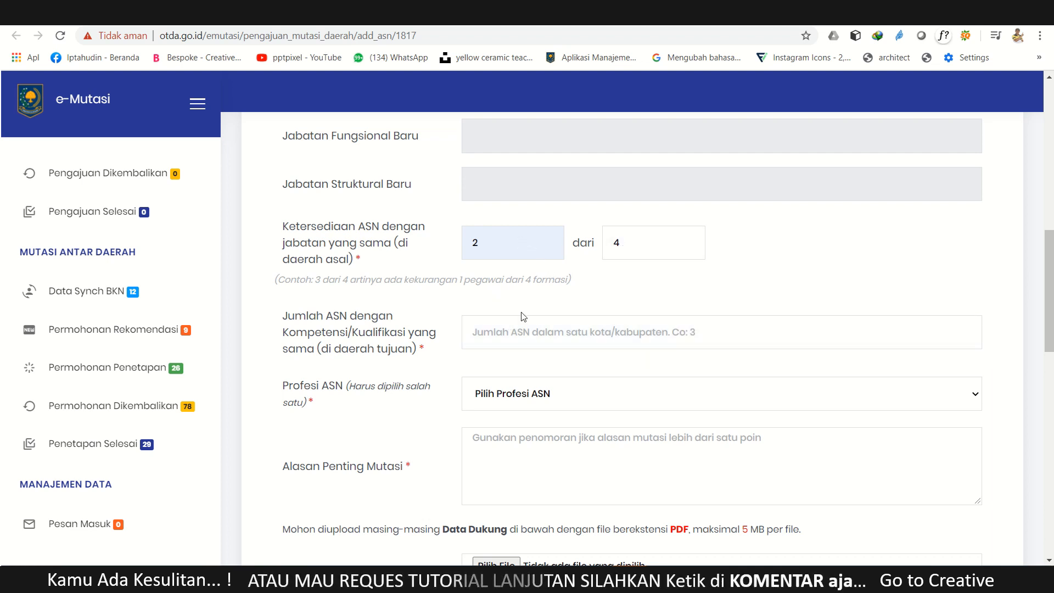
- Compare the two Ketersediaan ASN figures with the example note beneath them
left_click(549, 254)
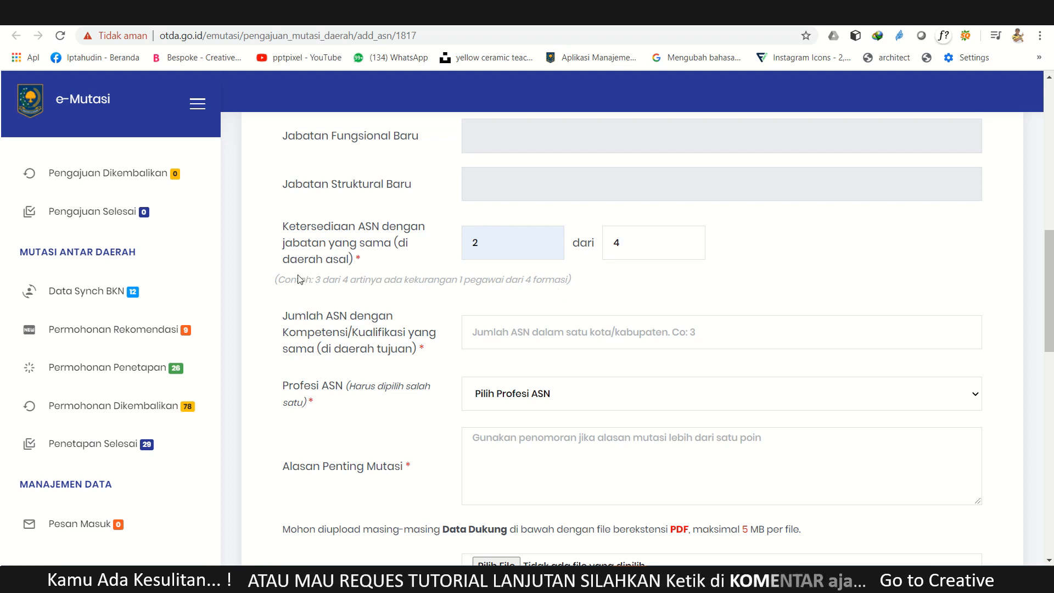
left_click_drag(265, 283, 621, 284)
left_click(640, 268)
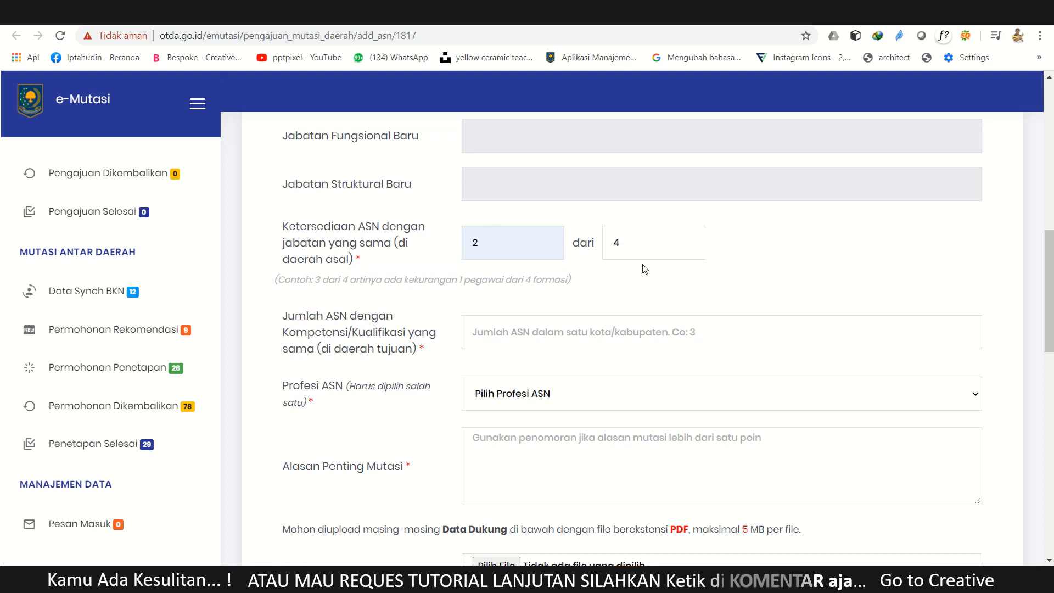
left_click(510, 245)
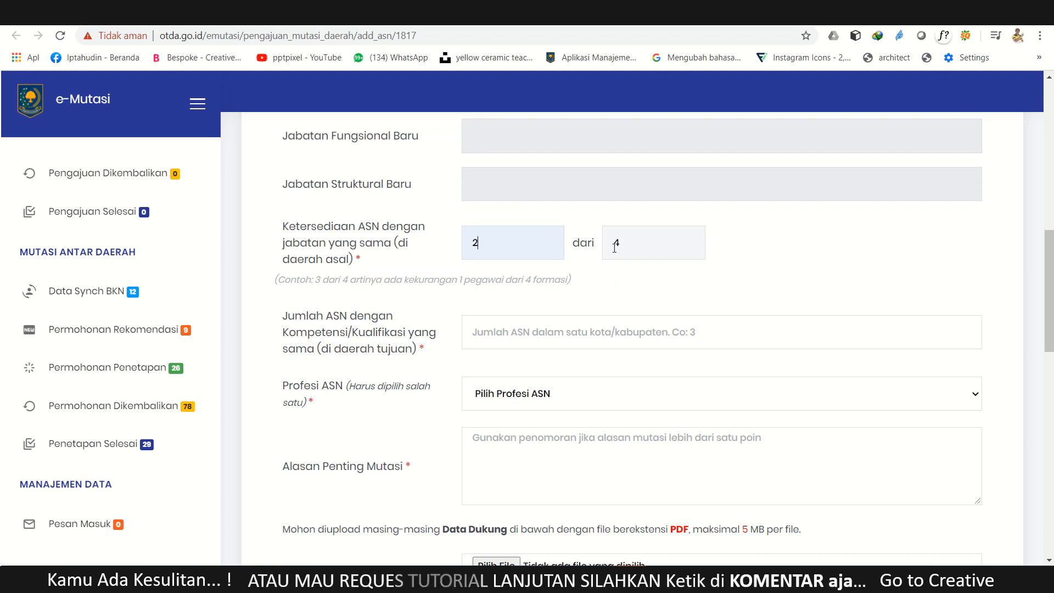
key("shift+Tab")
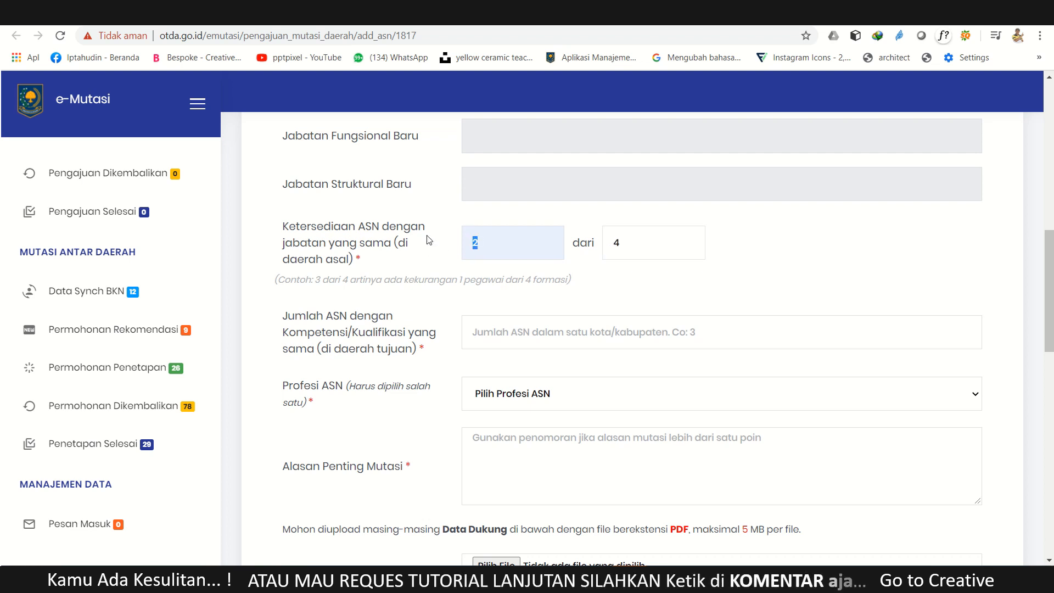
left_click(479, 250)
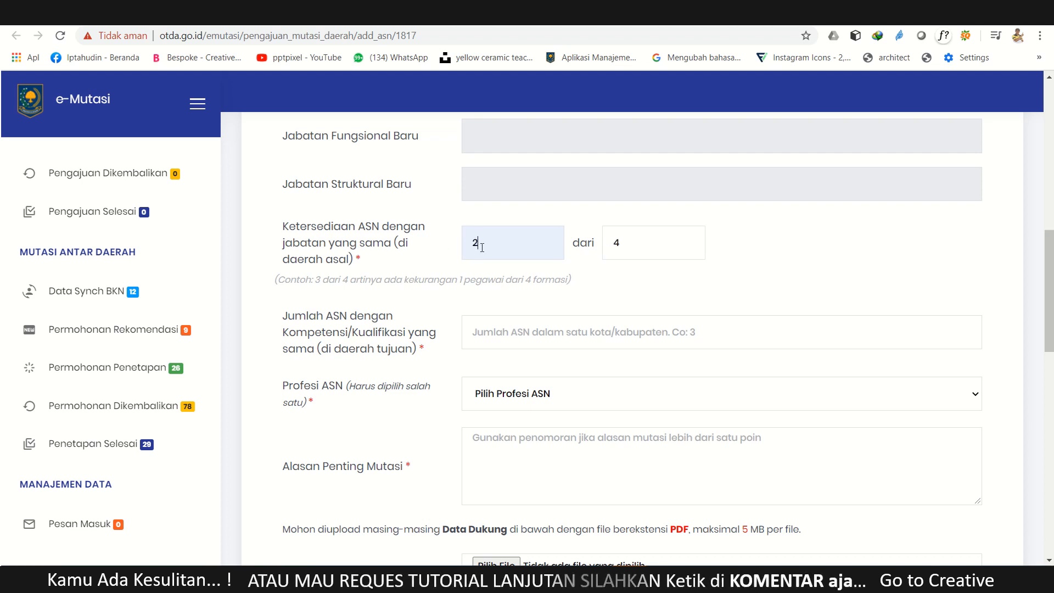
left_click_drag(482, 247, 473, 246)
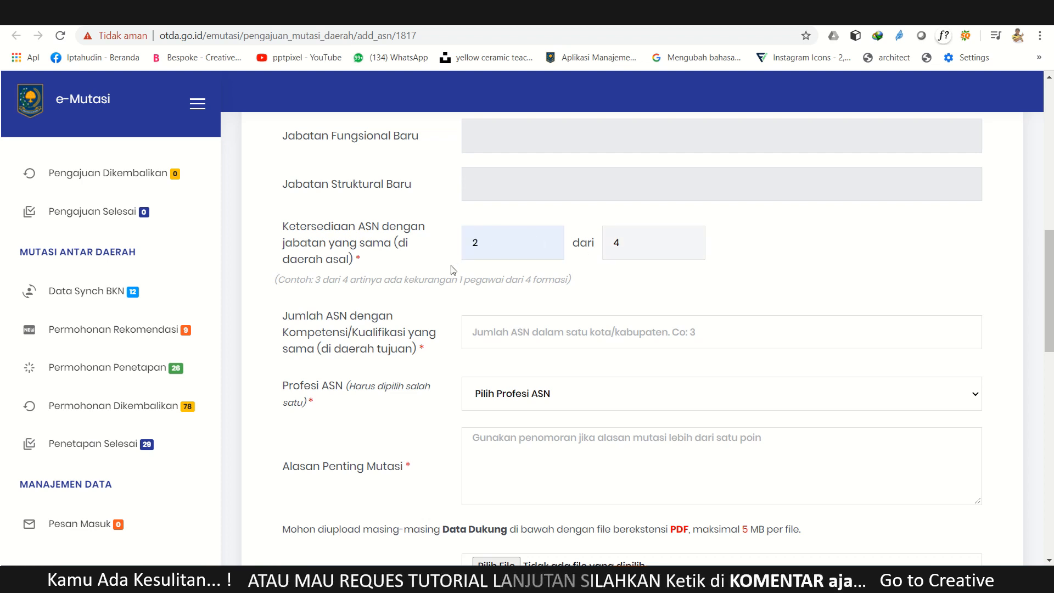
left_click(486, 247)
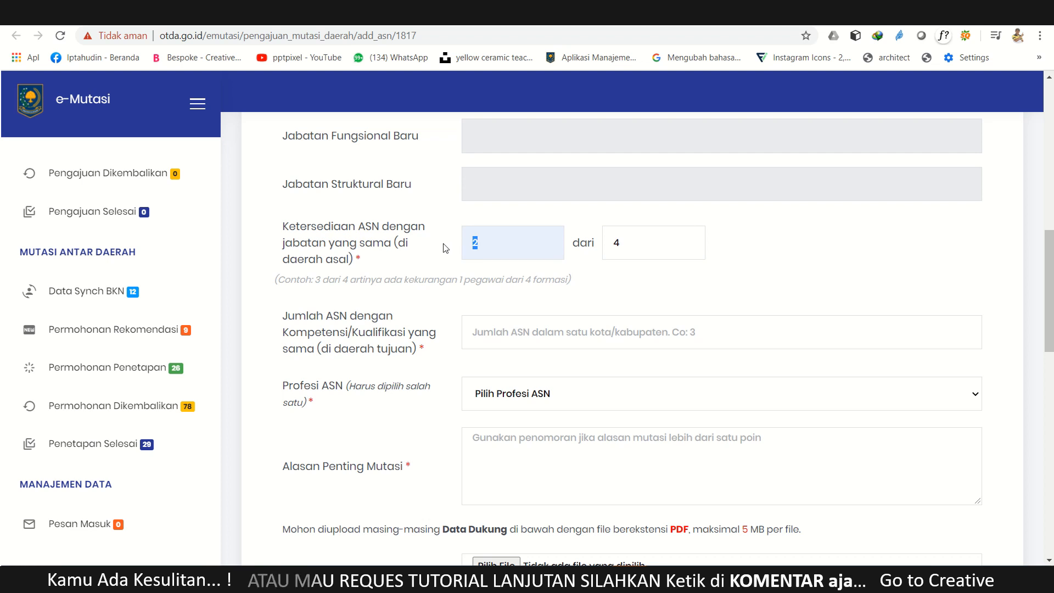
- Change the Ketersediaan ASN figures for the region of origin to 4 dari 2, checking them against the example note
left_click(531, 277)
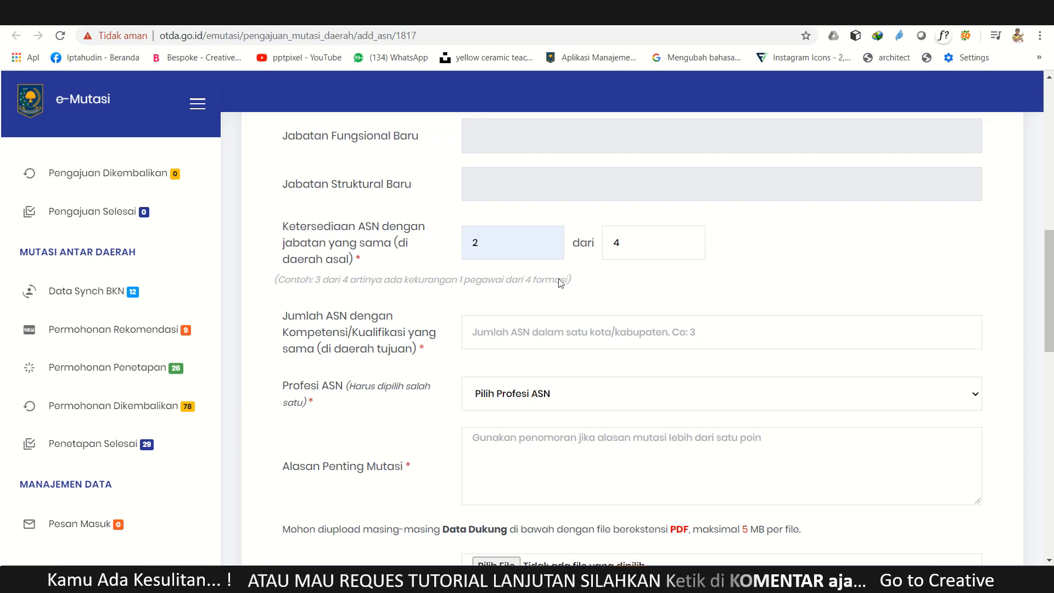
left_click_drag(560, 283, 276, 281)
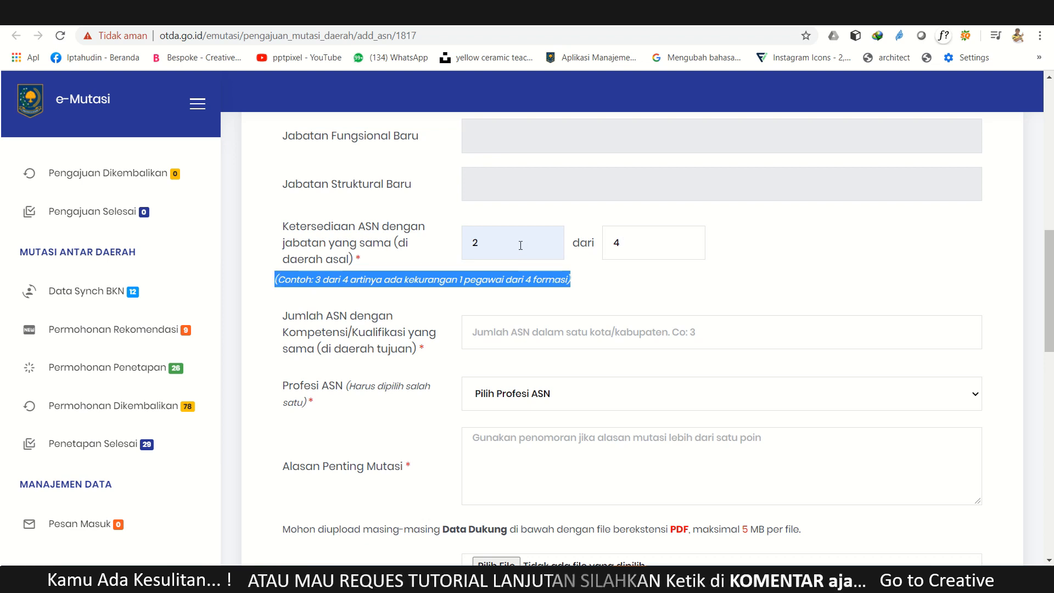
left_click(624, 242)
left_click(483, 242)
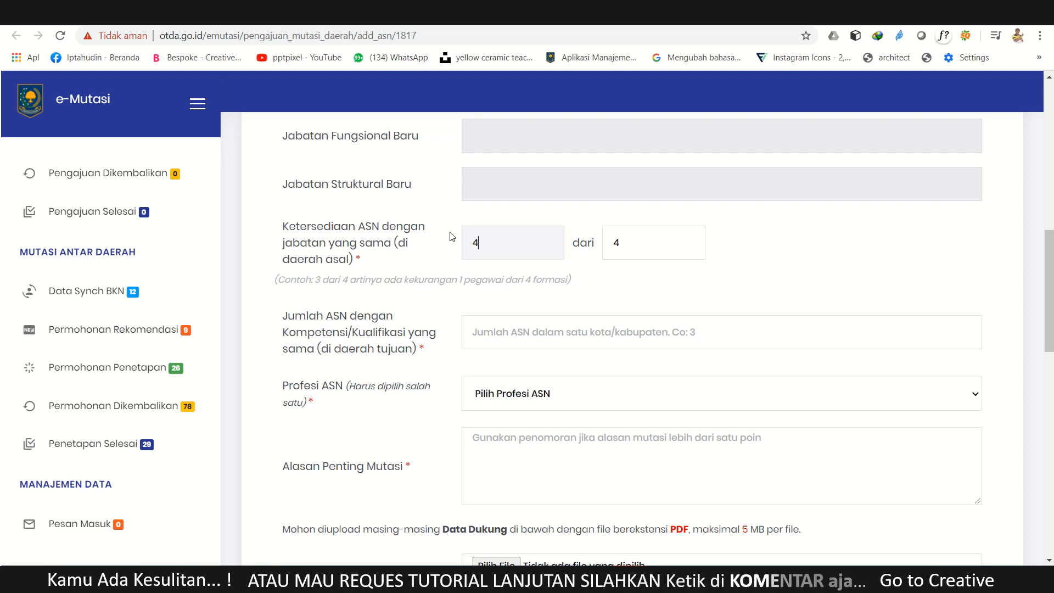
key("Tab")
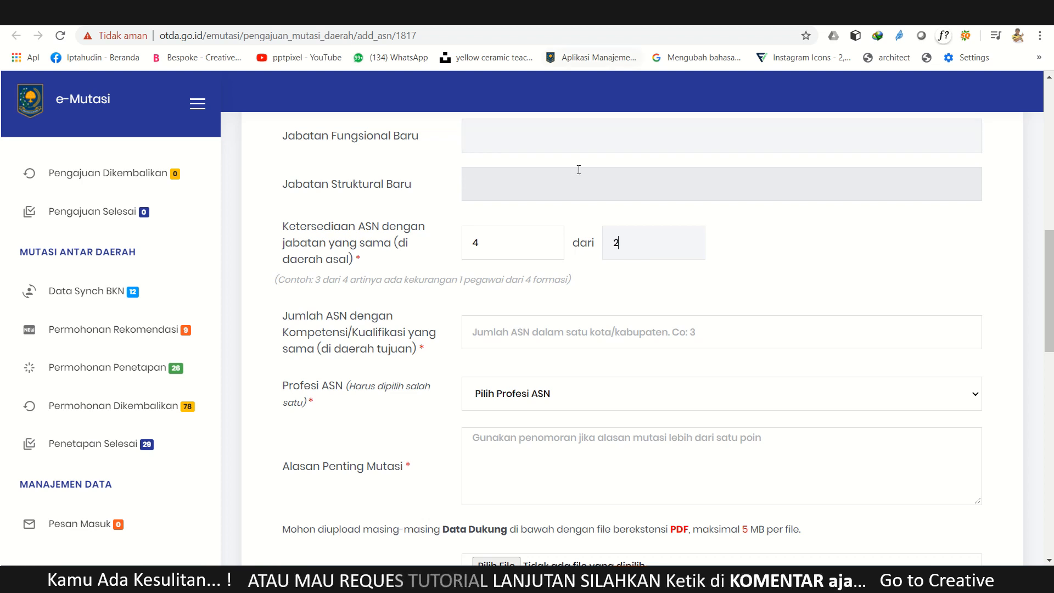
left_click(774, 230)
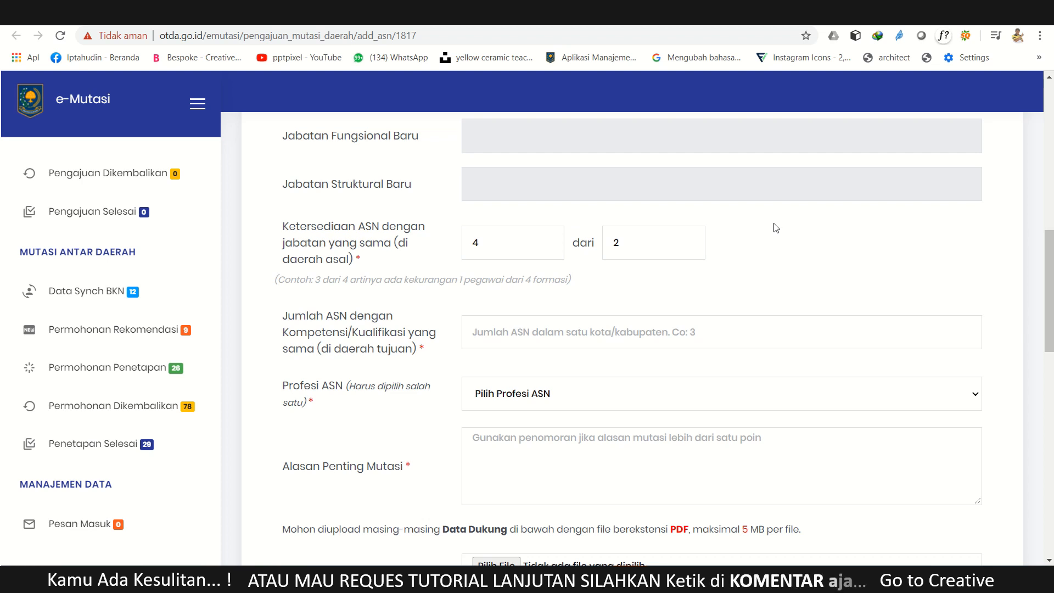
left_click_drag(785, 223, 428, 279)
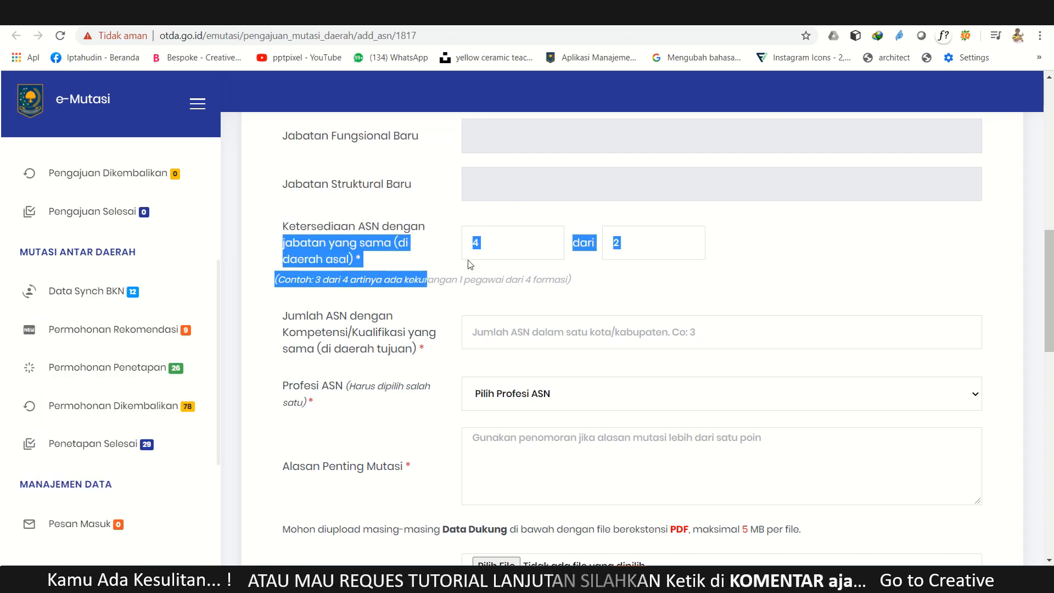
left_click(482, 245)
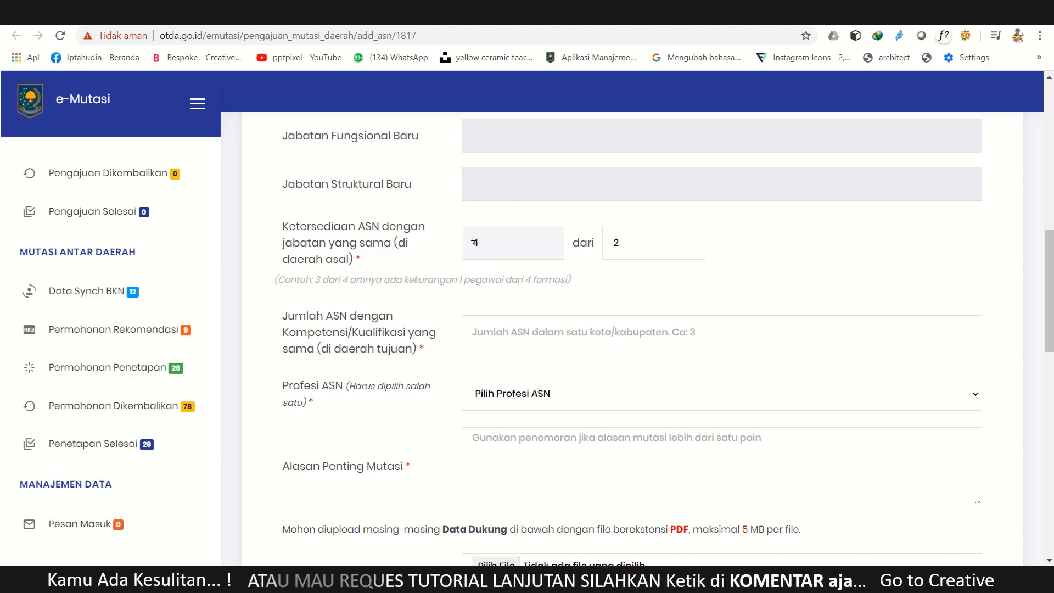
left_click_drag(472, 241, 551, 261)
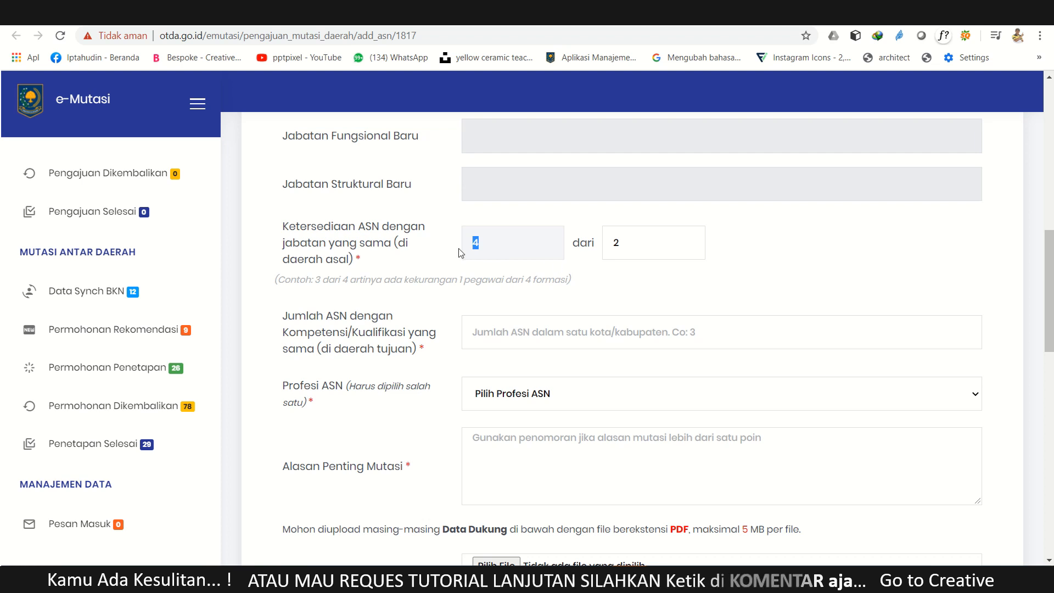
double_click(620, 243)
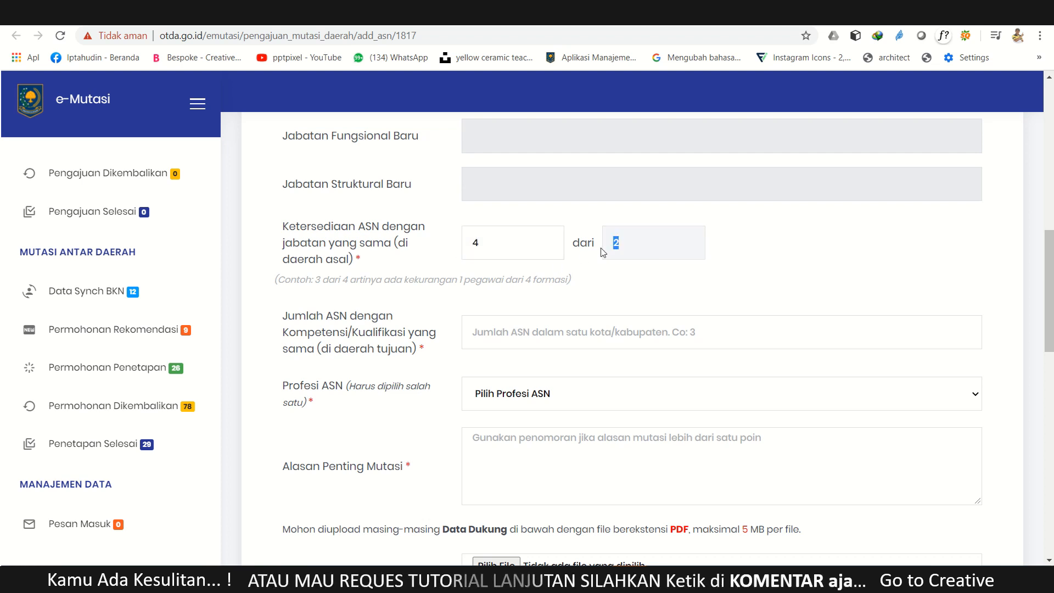
left_click(501, 270)
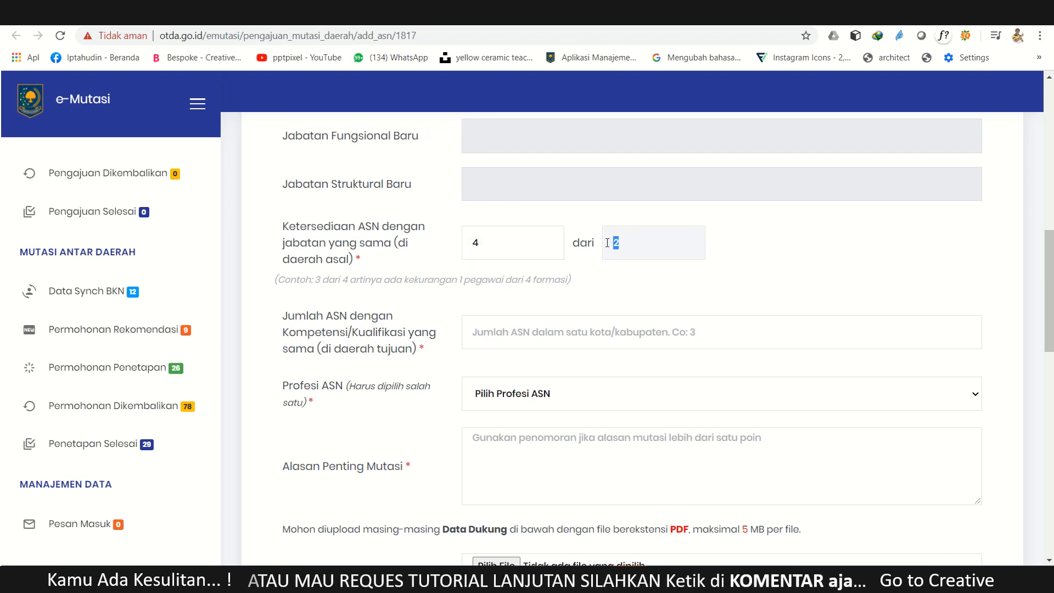
- Enter 2 as the number of ASN with the same competence or qualification in the destination region
left_click(501, 333)
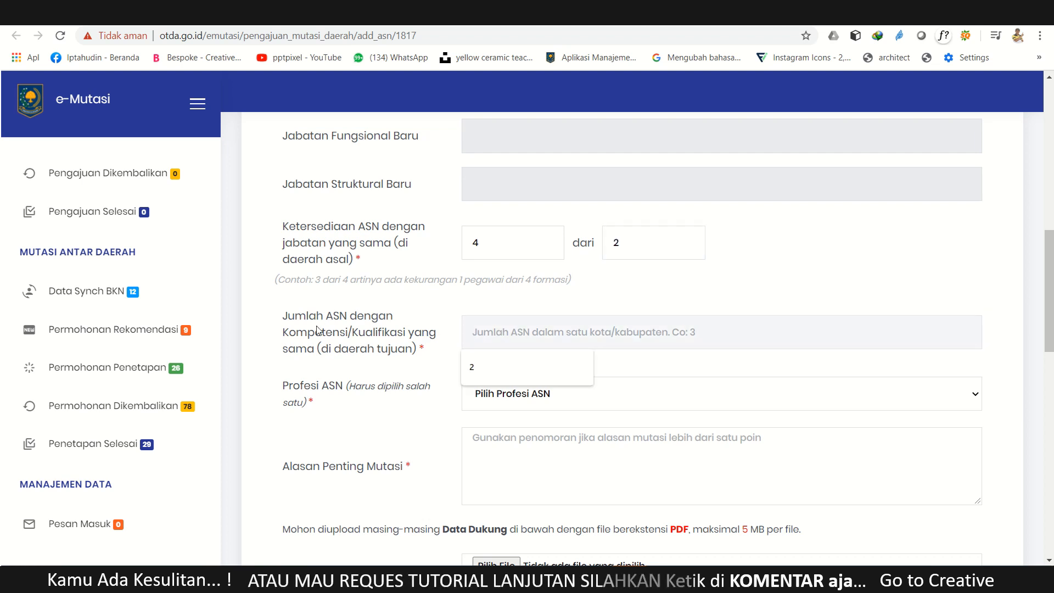
left_click(474, 365)
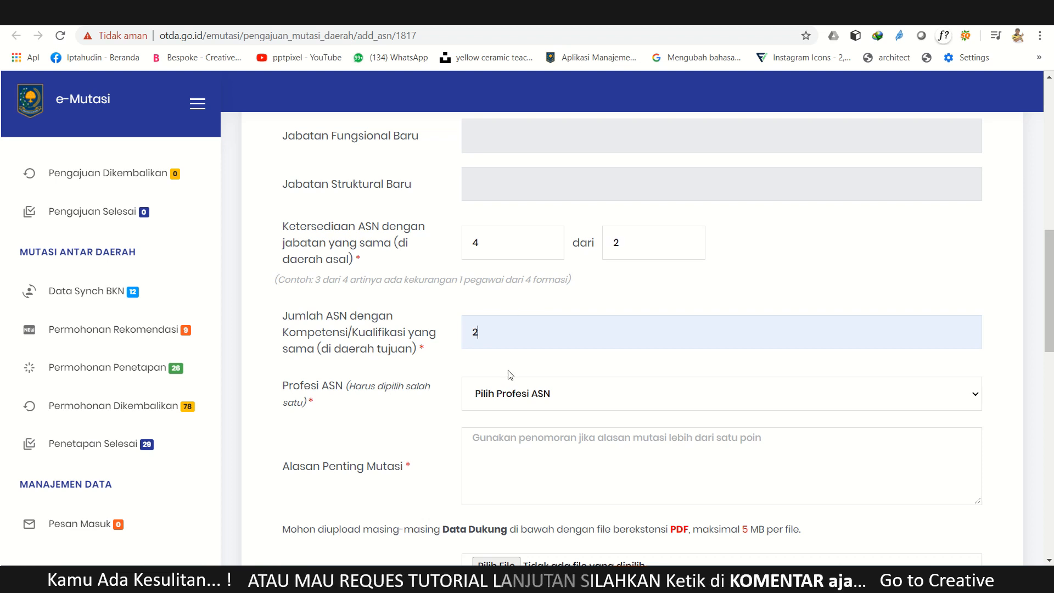
- Compare the destination region's Jumlah ASN figure with the Ketersediaan ASN figures and the application data above them
scroll(575, 195, "up", 10)
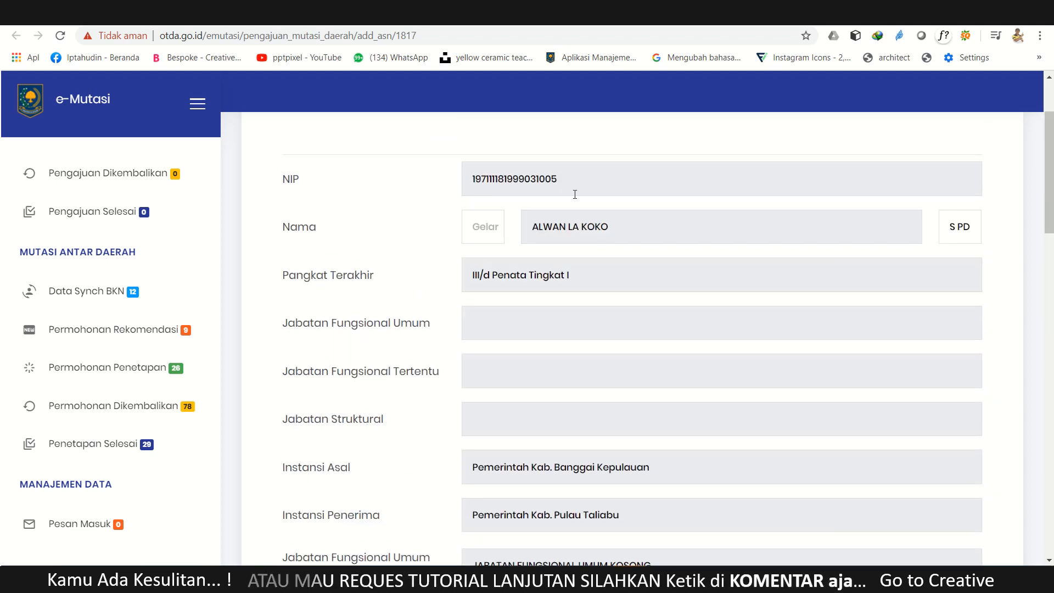
scroll(571, 199, "down", 8)
left_click(562, 205)
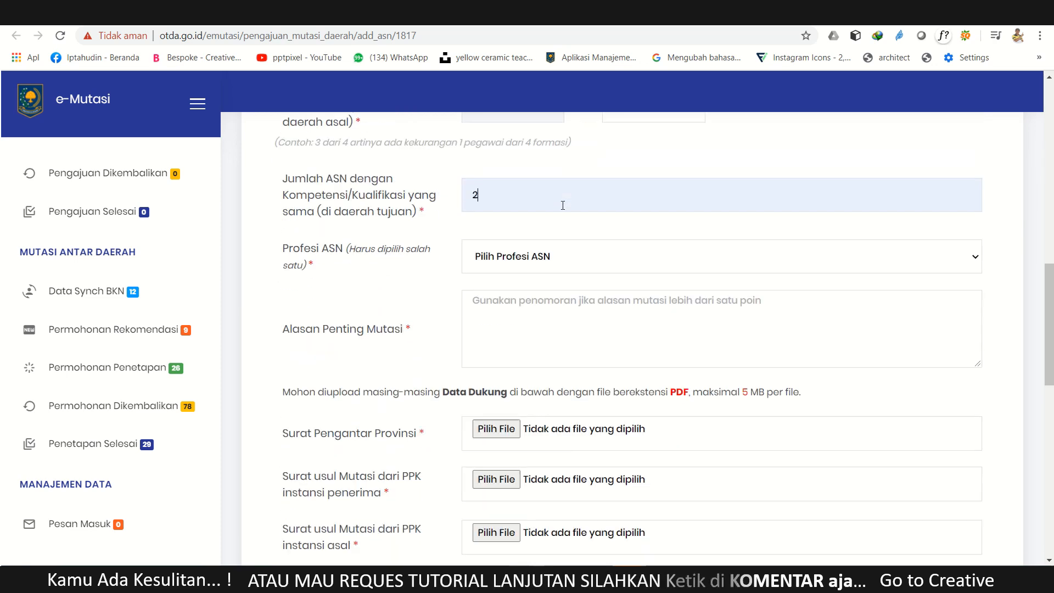
scroll(563, 205, "up", 4)
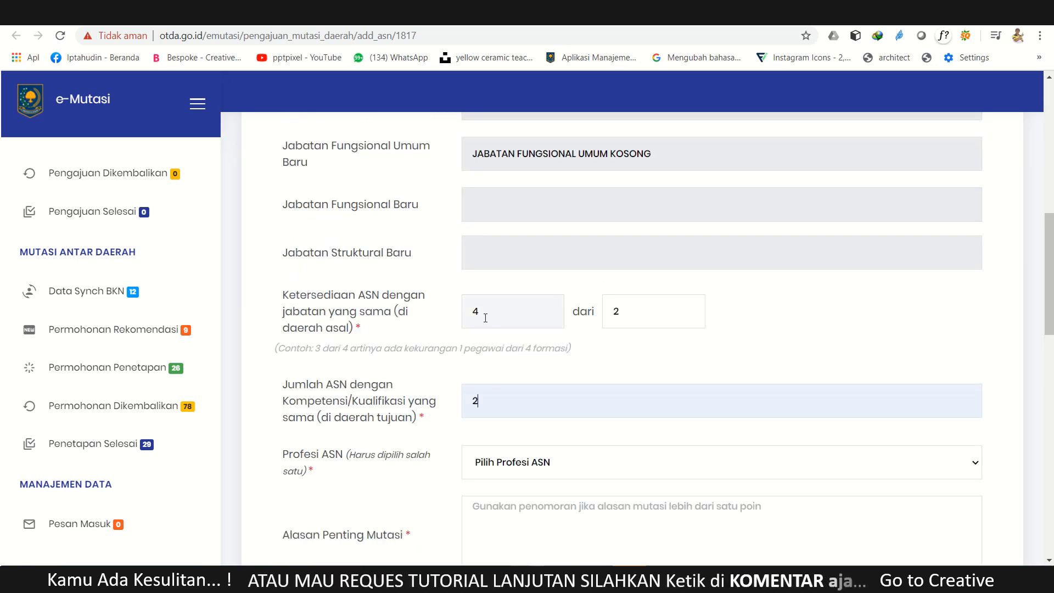
scroll(511, 247, "down", 3)
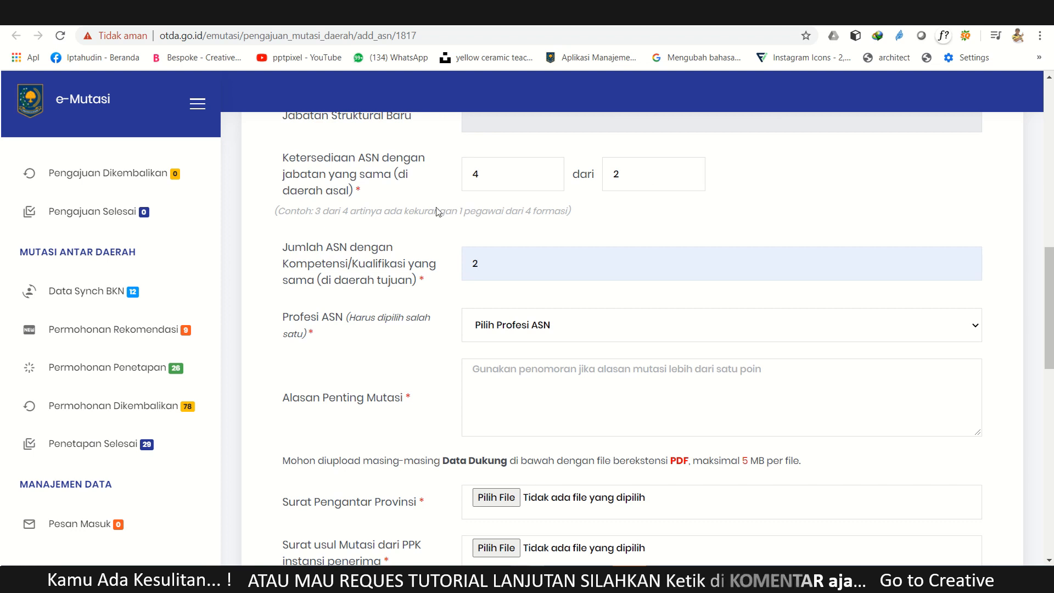
double_click(518, 261)
scroll(441, 278, "down", 3)
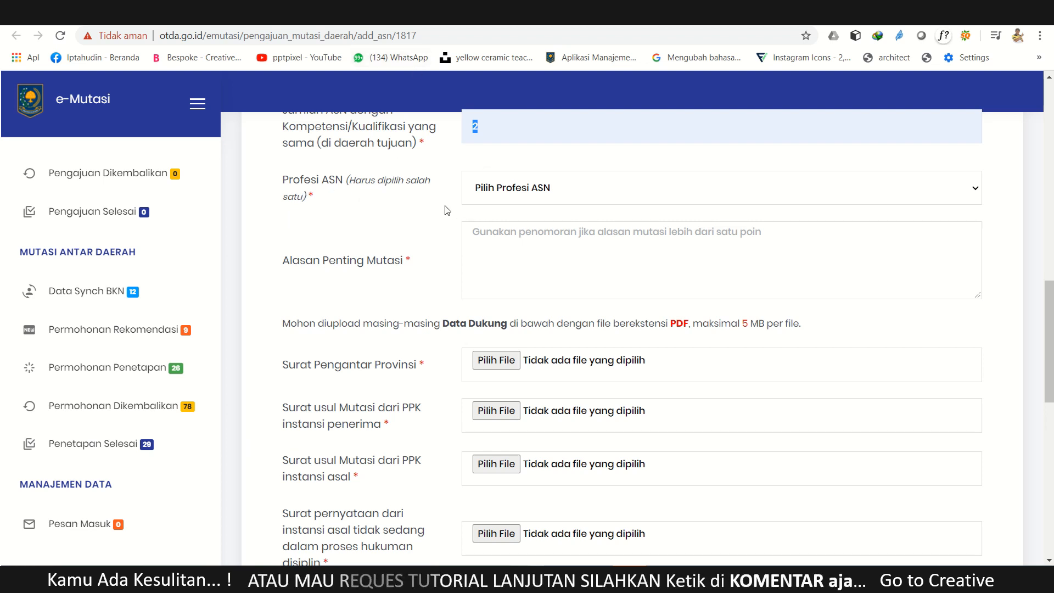
scroll(456, 225, "up", 1)
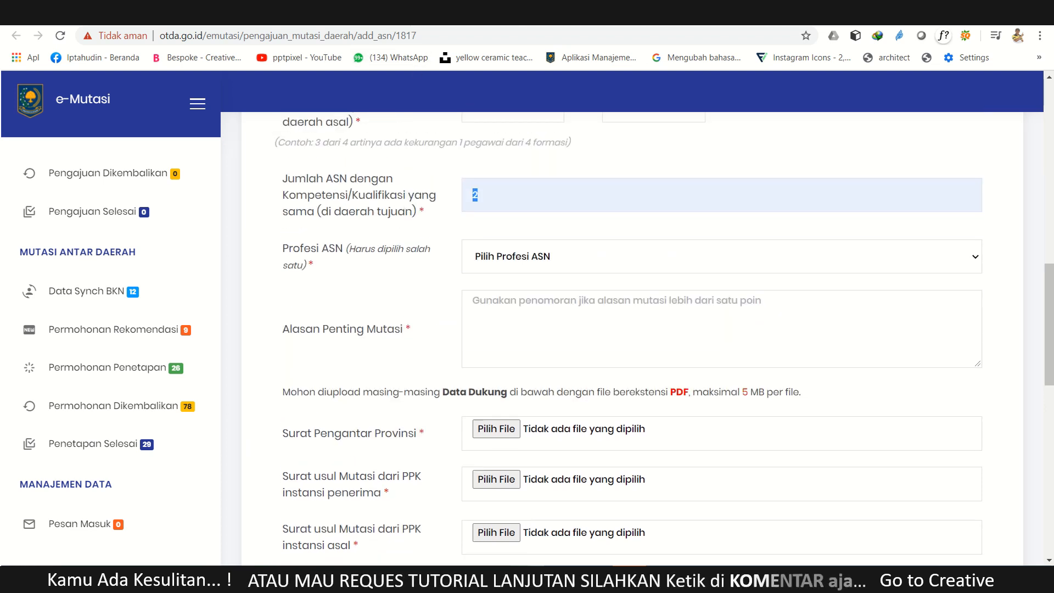
mouse_move(441, 29)
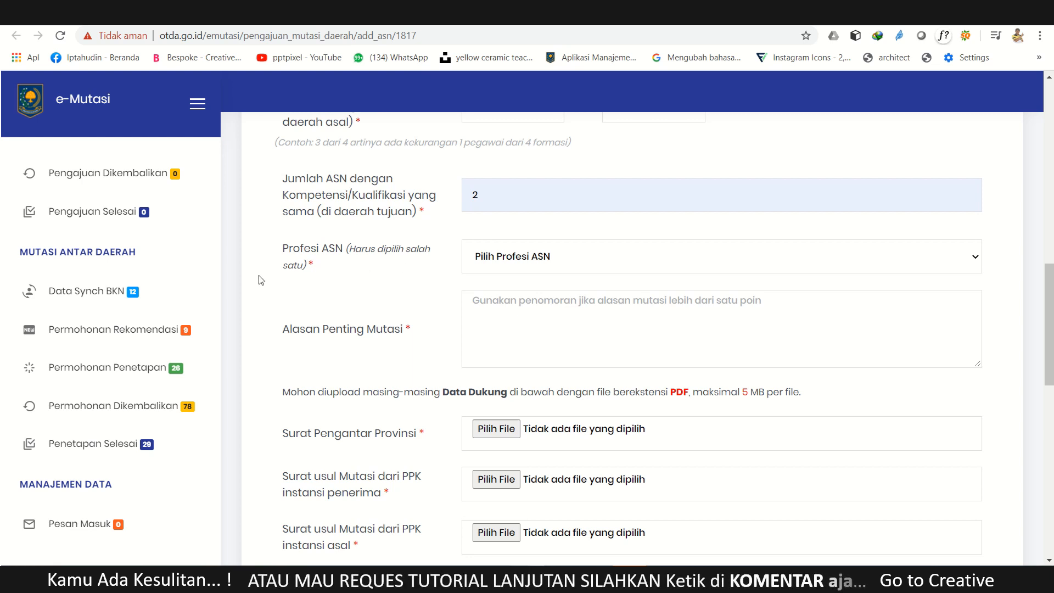
- Review the Profesi ASN choices and check them against the applicant's details in Data Pengajuan
left_click(562, 254)
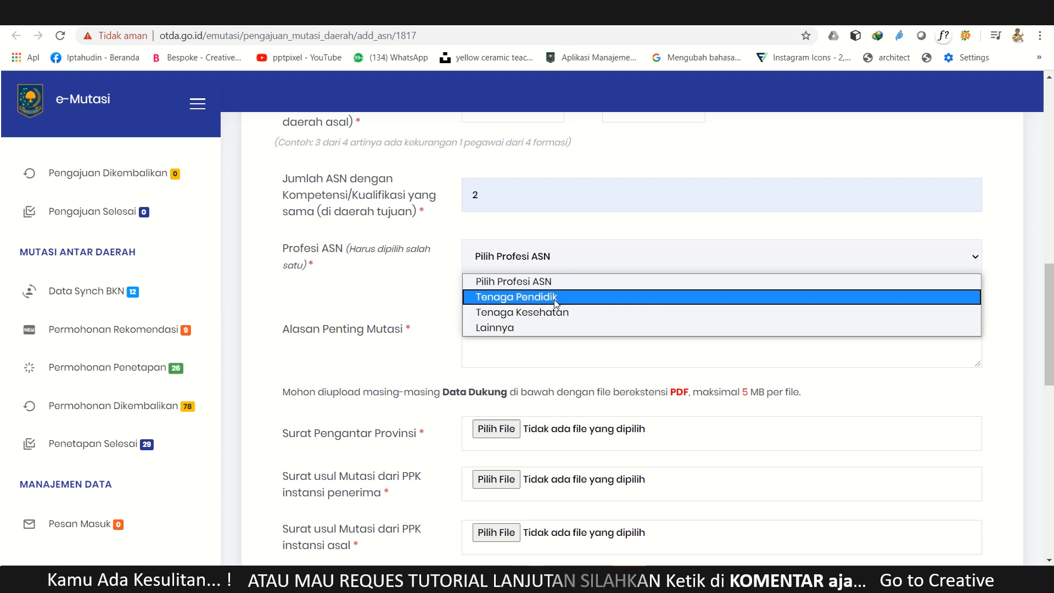
left_click(567, 328)
scroll(486, 169, "up", 15)
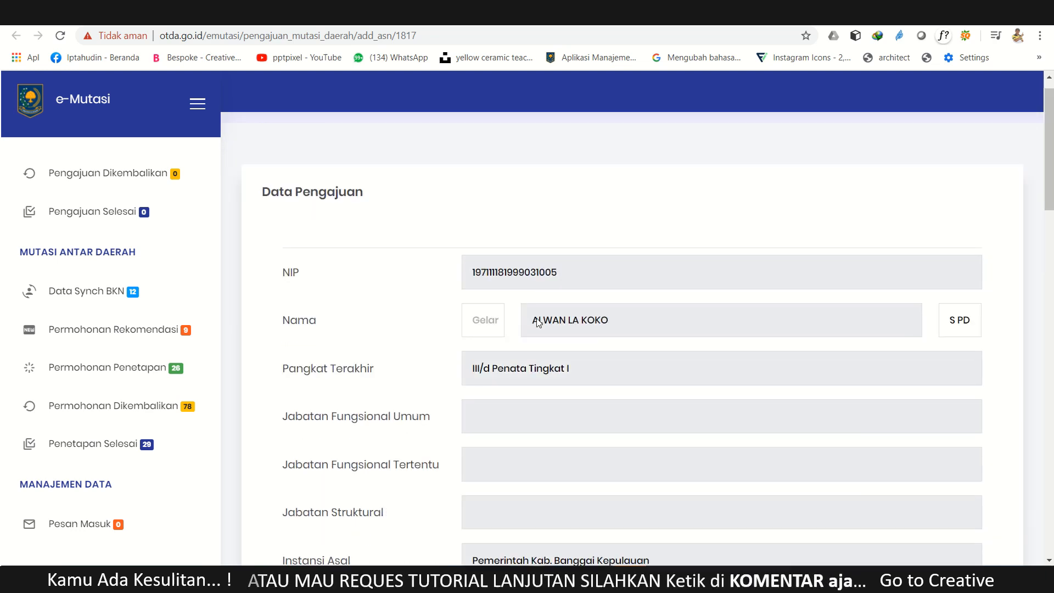
scroll(538, 323, "down", 8)
scroll(543, 228, "up", 8)
scroll(523, 227, "down", 2)
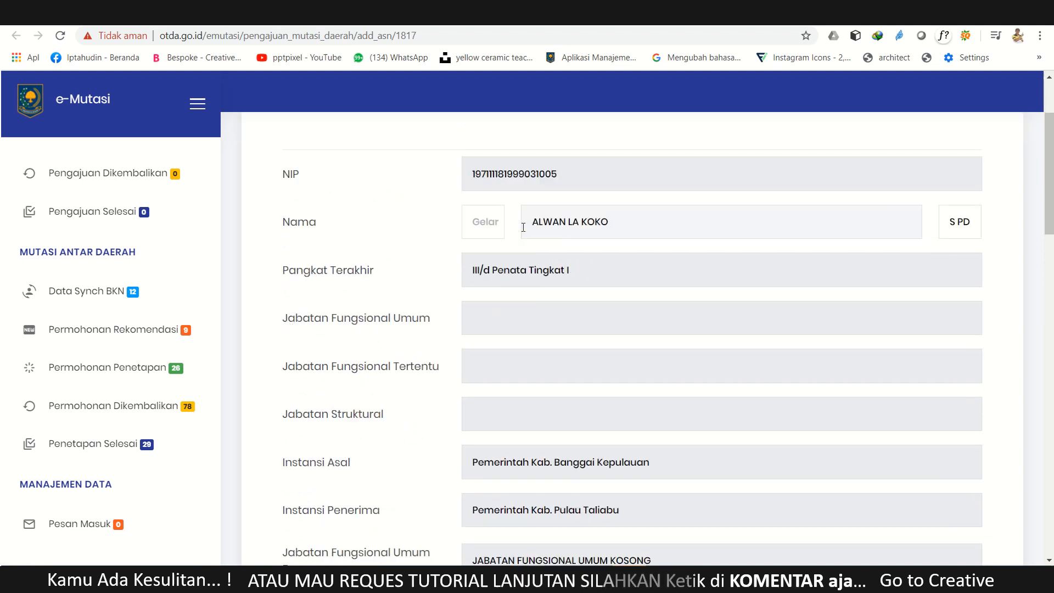
scroll(522, 255, "down", 11)
- Compare the Profesi ASN choices, including Lainnya, with the applicant's current and new position fields
left_click(532, 252)
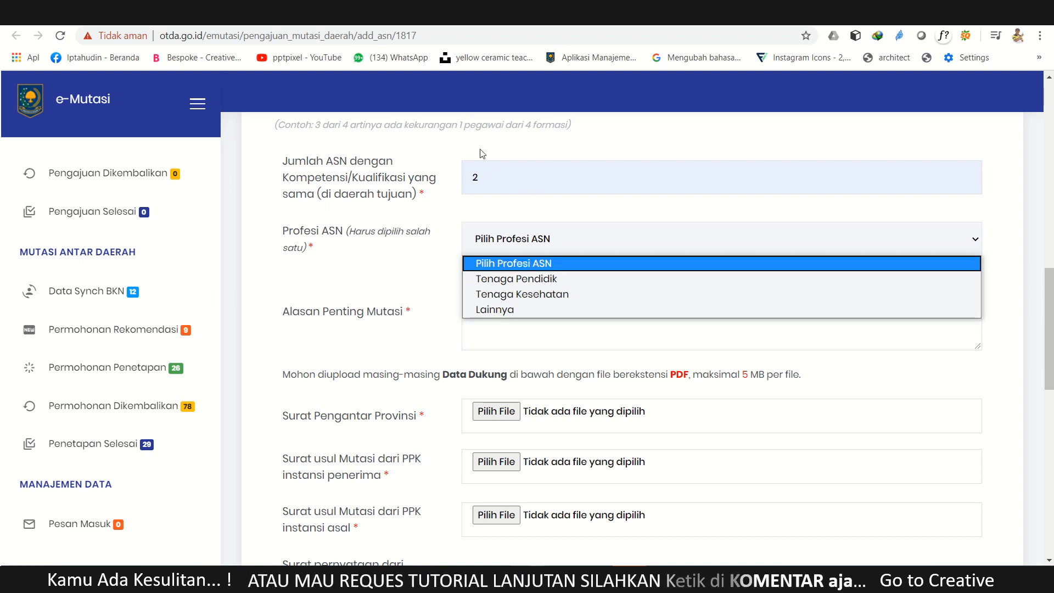
scroll(482, 153, "up", 4)
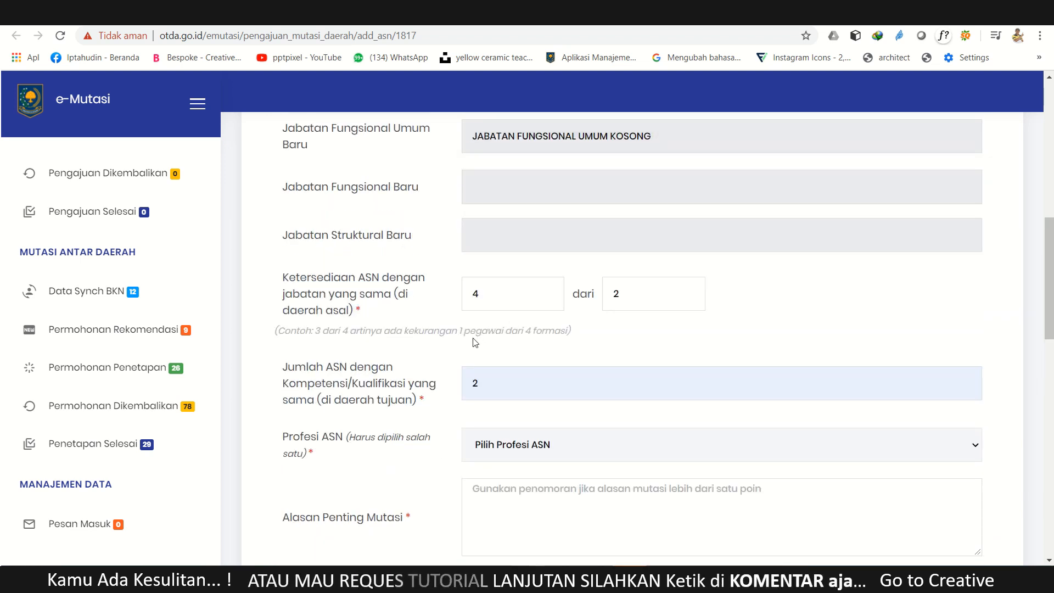
scroll(766, 282, "down", 3)
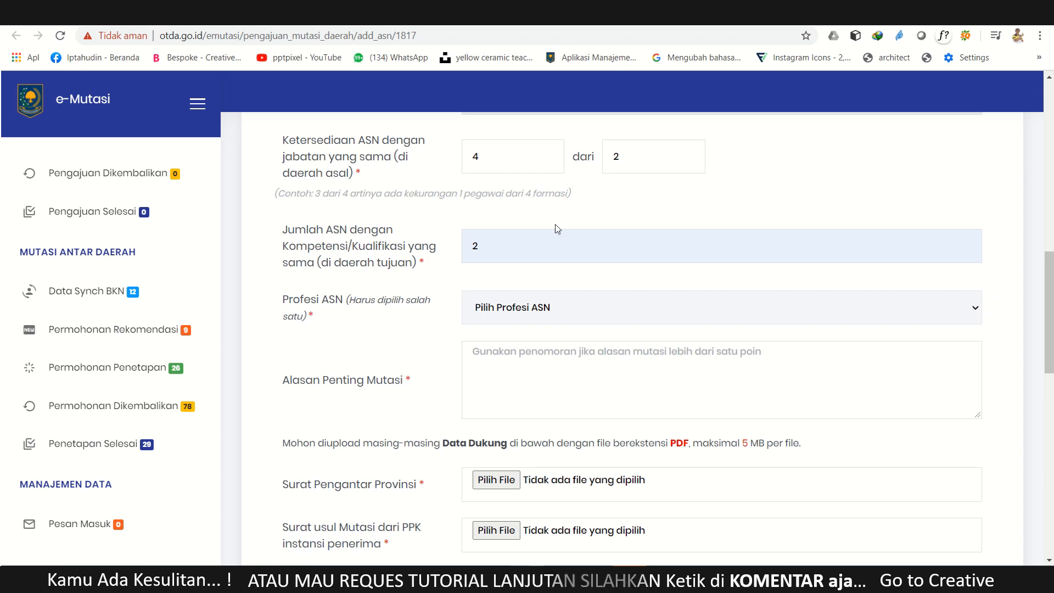
left_click(525, 314)
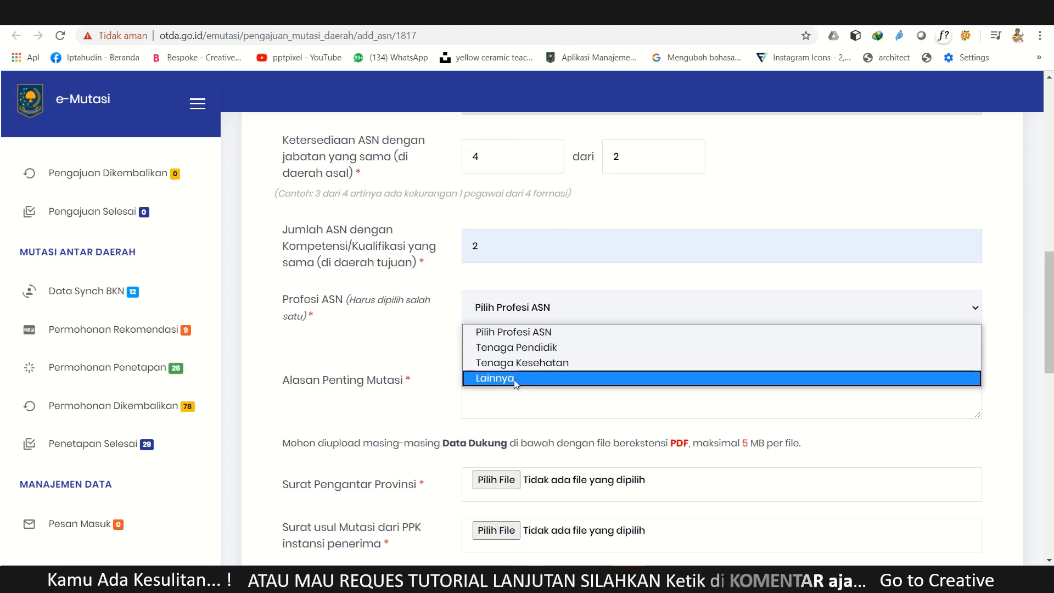
left_click(526, 206)
scroll(526, 211, "up", 1)
scroll(526, 212, "up", 11)
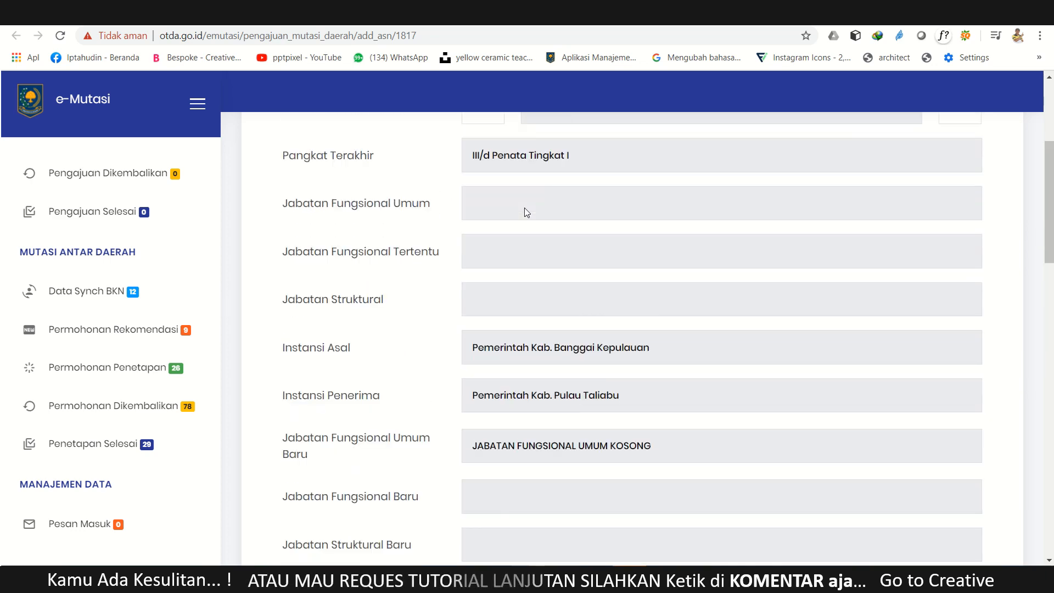
scroll(526, 204, "down", 4)
scroll(526, 204, "down", 6)
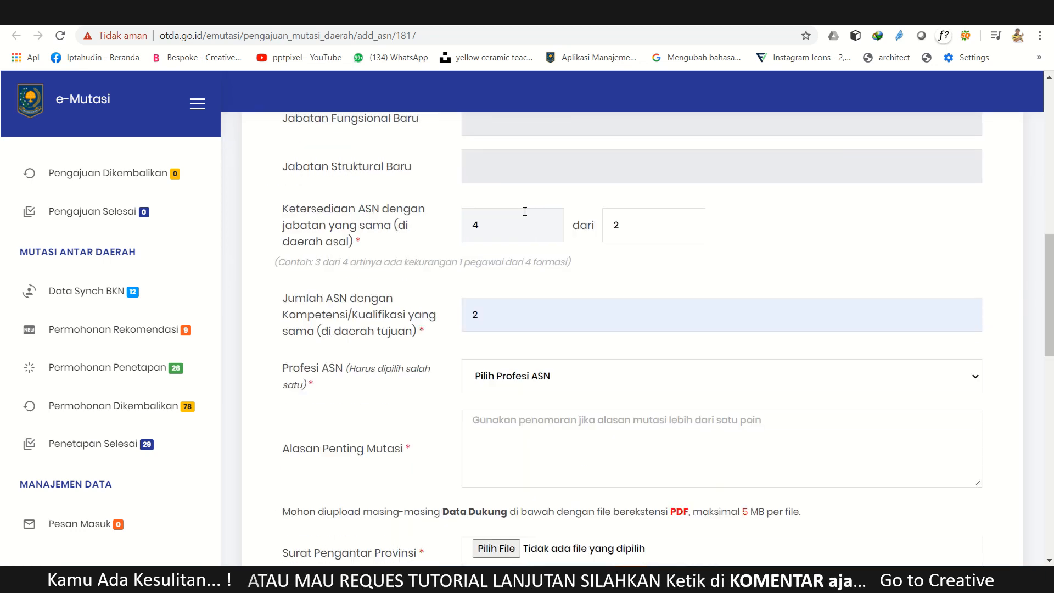
- Recheck the Profesi ASN list against the applicant's identity, rank and agency data without choosing a profession
left_click(545, 375)
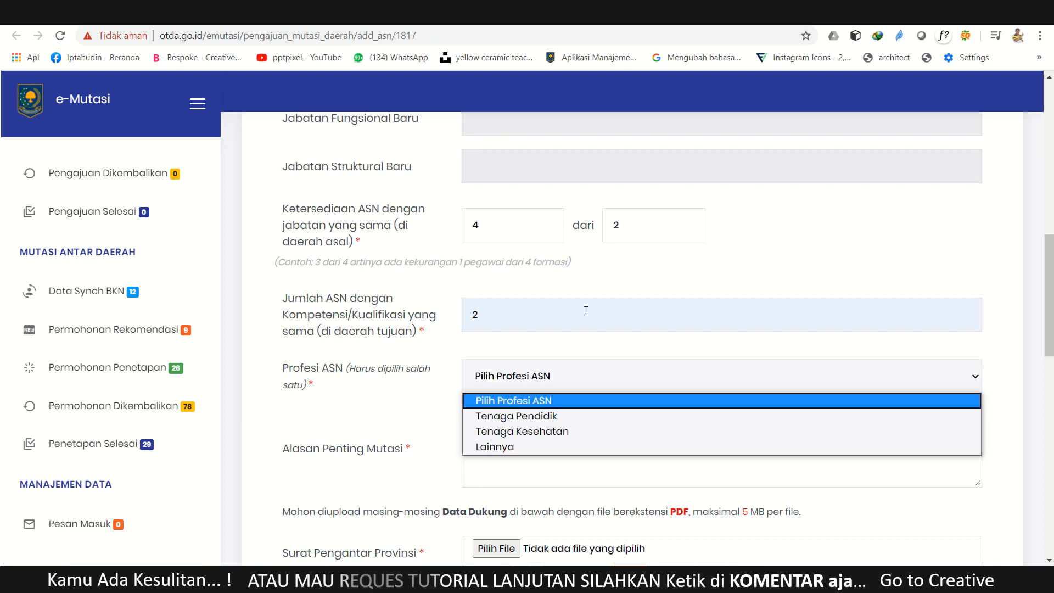
scroll(556, 154, "up", 8)
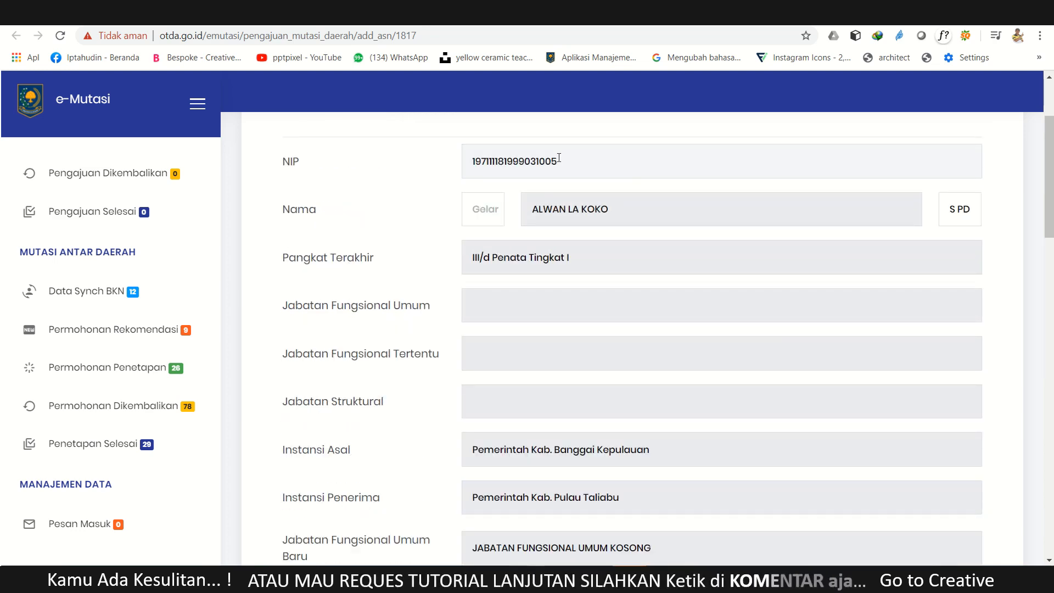
scroll(561, 167, "down", 15)
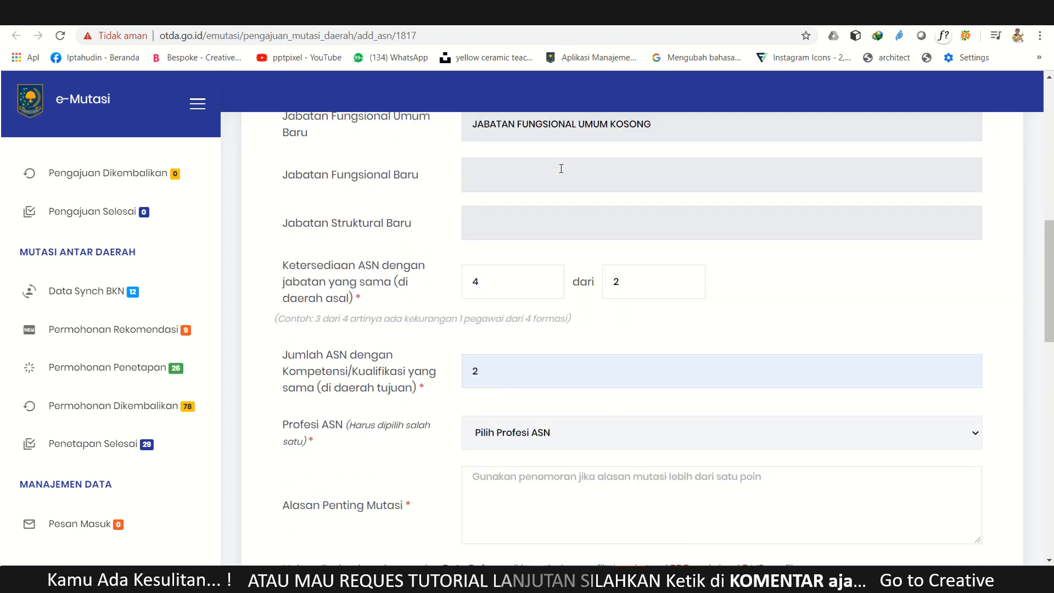
scroll(561, 168, "up", 3)
left_click(549, 239)
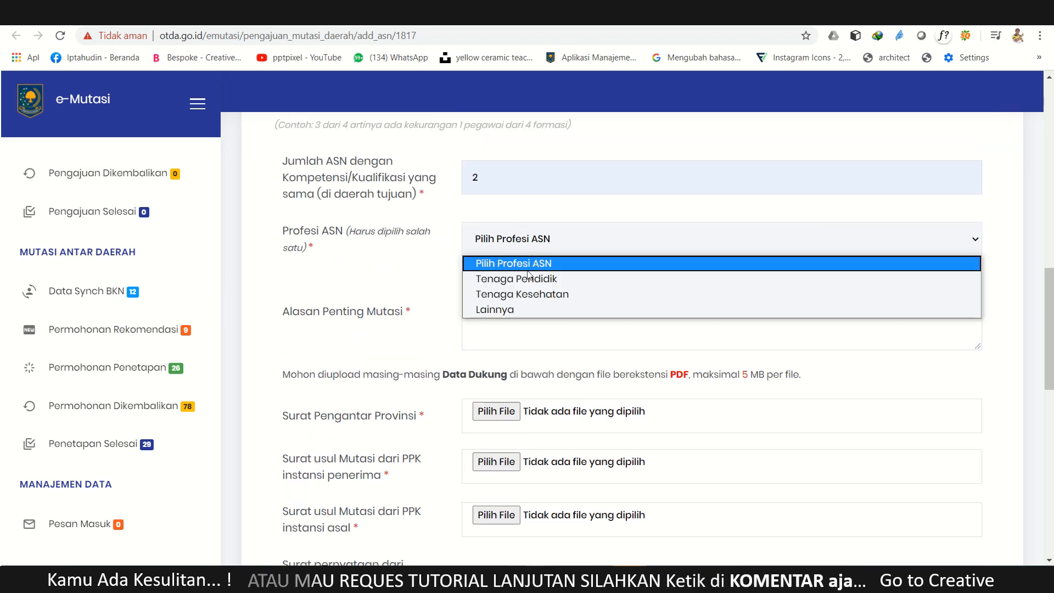
left_click(378, 333)
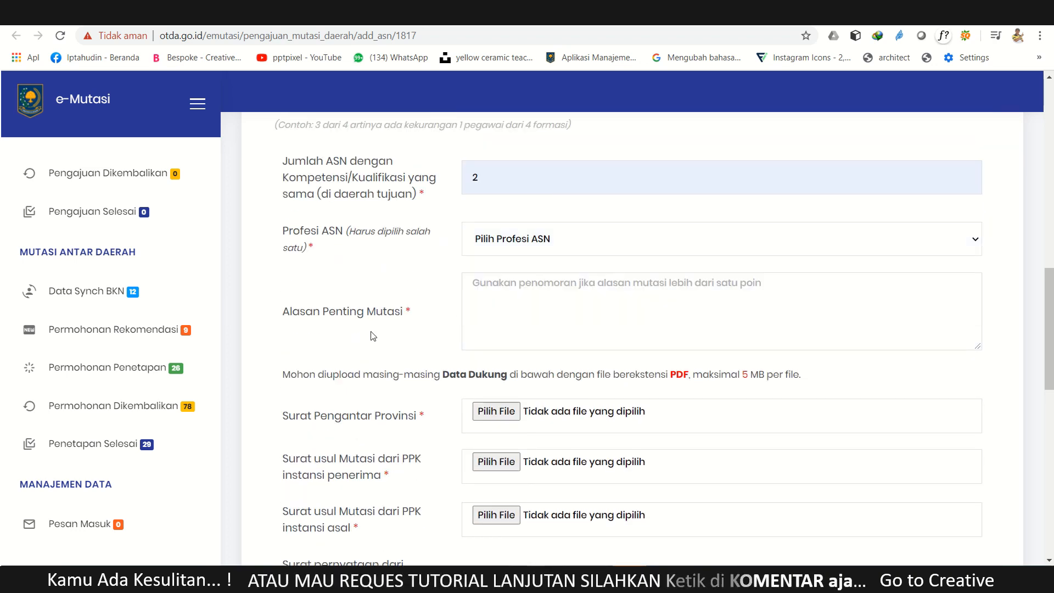
- Enter "Karena" followed by a new line as the Alasan Penting Mutasi
left_click(471, 303)
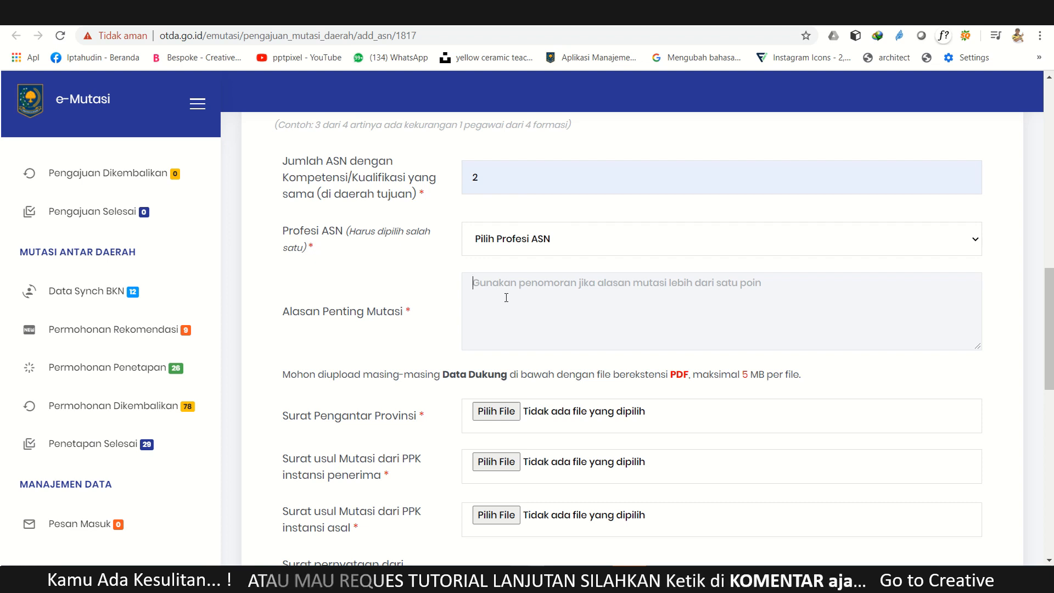
type("Ka")
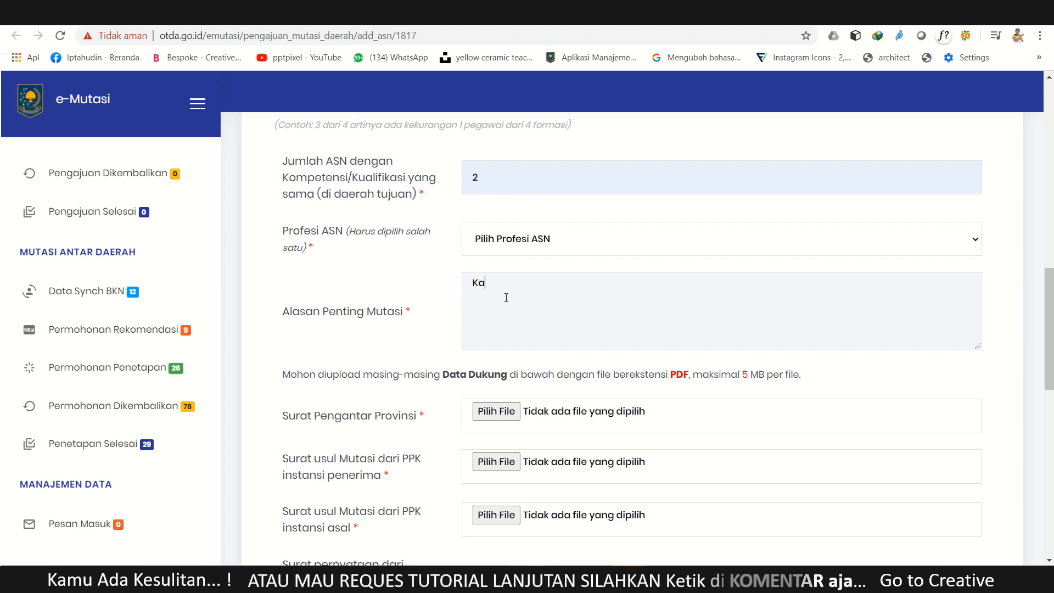
type("rena")
key("Return")
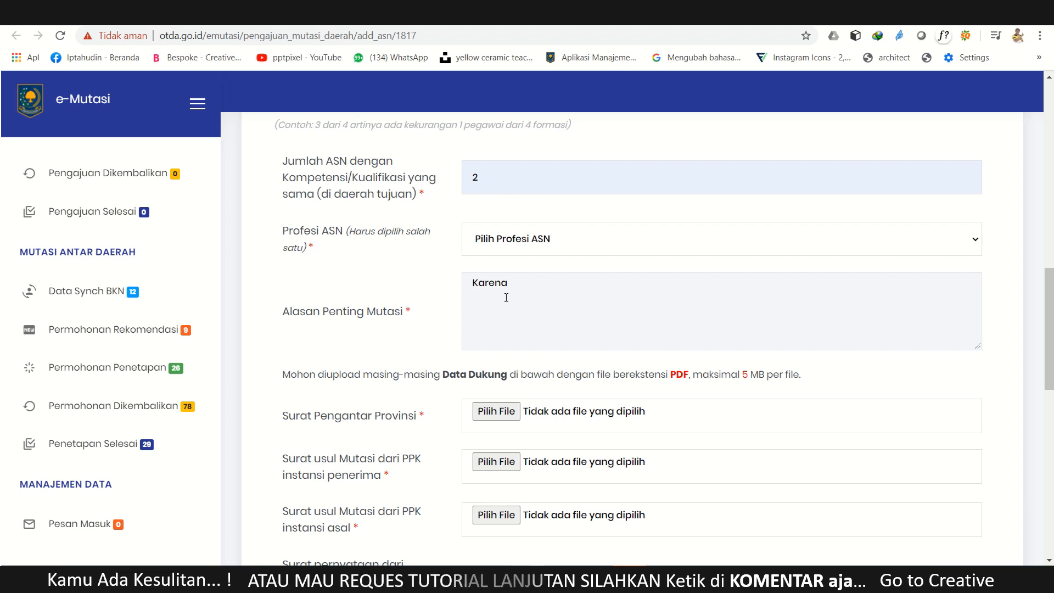
scroll(579, 242, "up", 2)
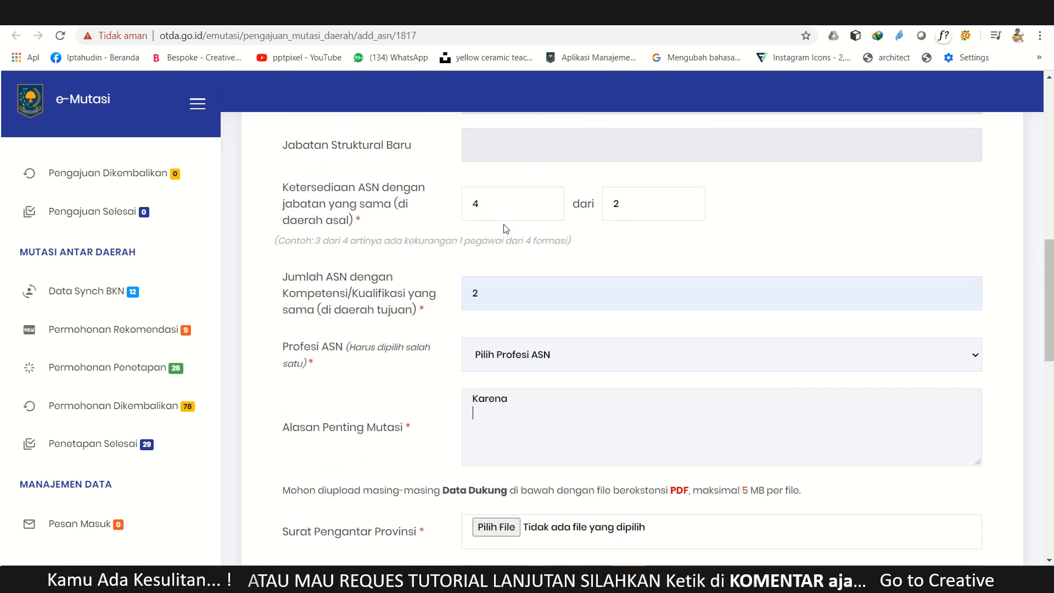
scroll(488, 405, "down", 1)
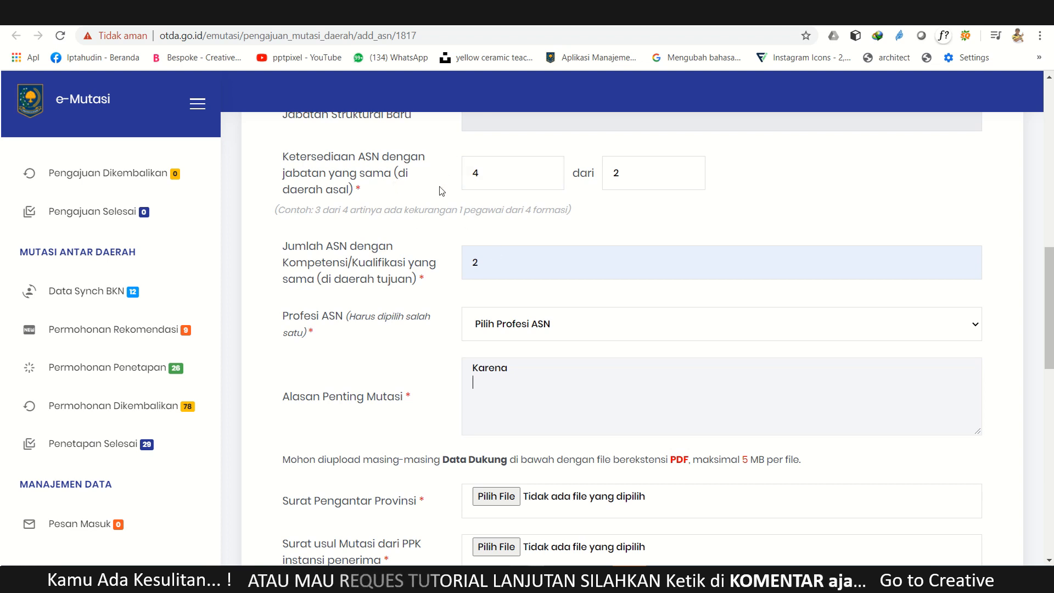
left_click(553, 409)
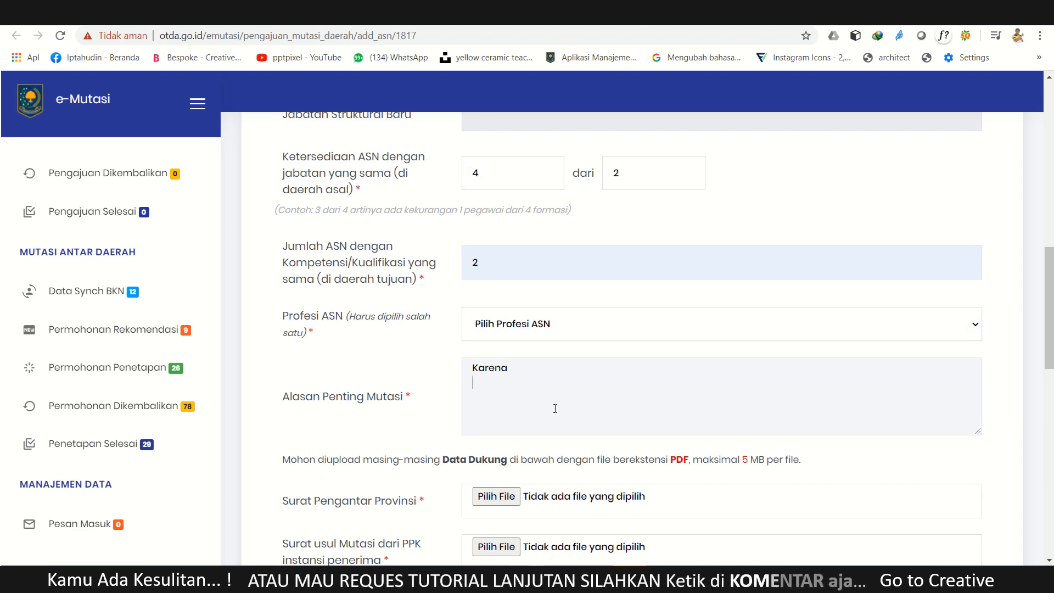
- Read the Data Dukung upload rule and the required letters listed beneath the Alasan Penting Mutasi field
scroll(555, 404, "down", 3)
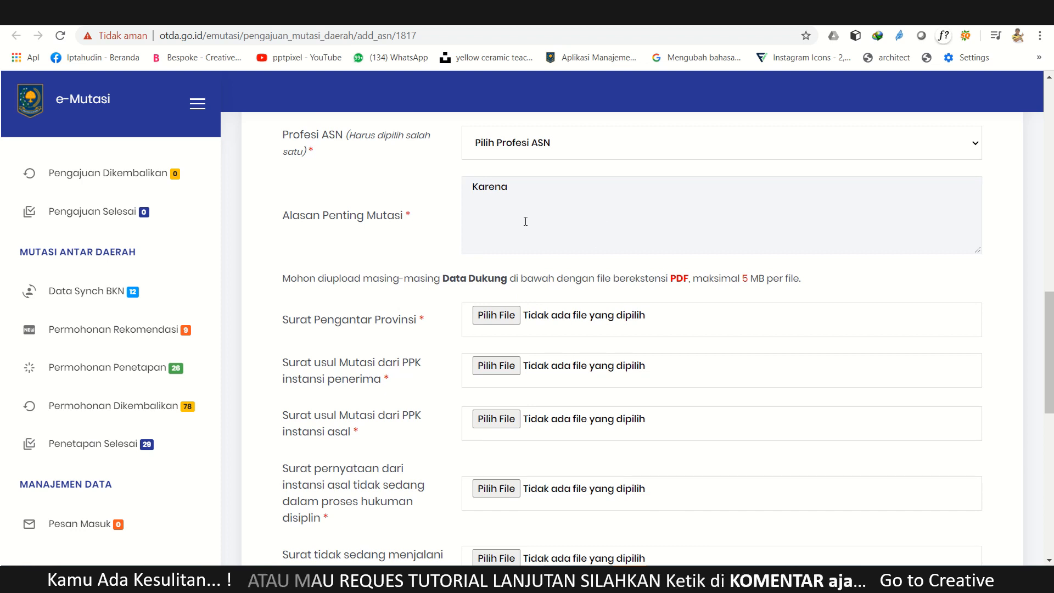
scroll(525, 221, "down", 1)
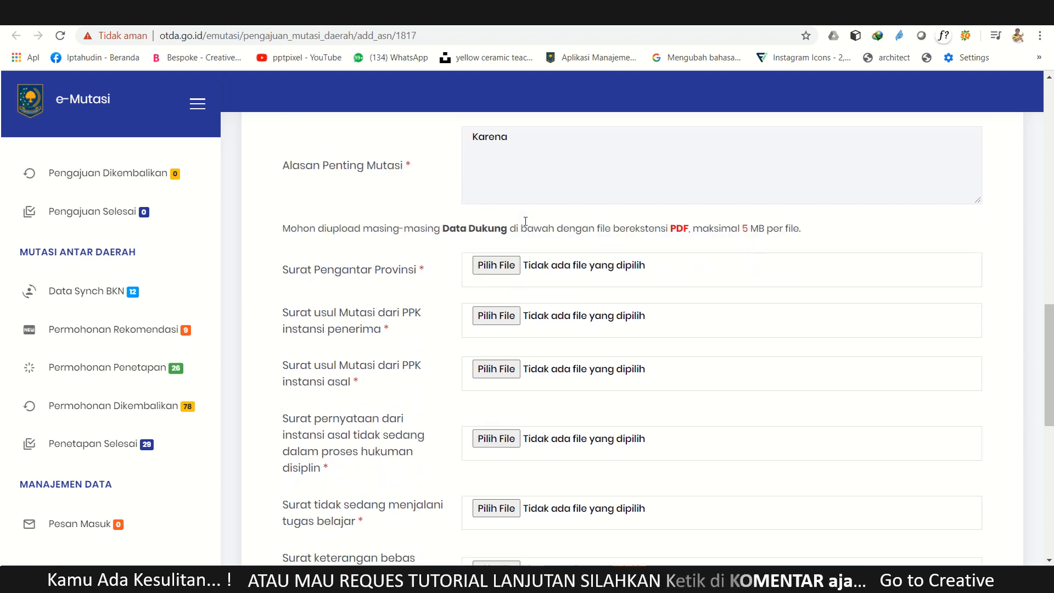
scroll(525, 222, "up", 2)
scroll(526, 221, "down", 2)
scroll(525, 222, "up", 2)
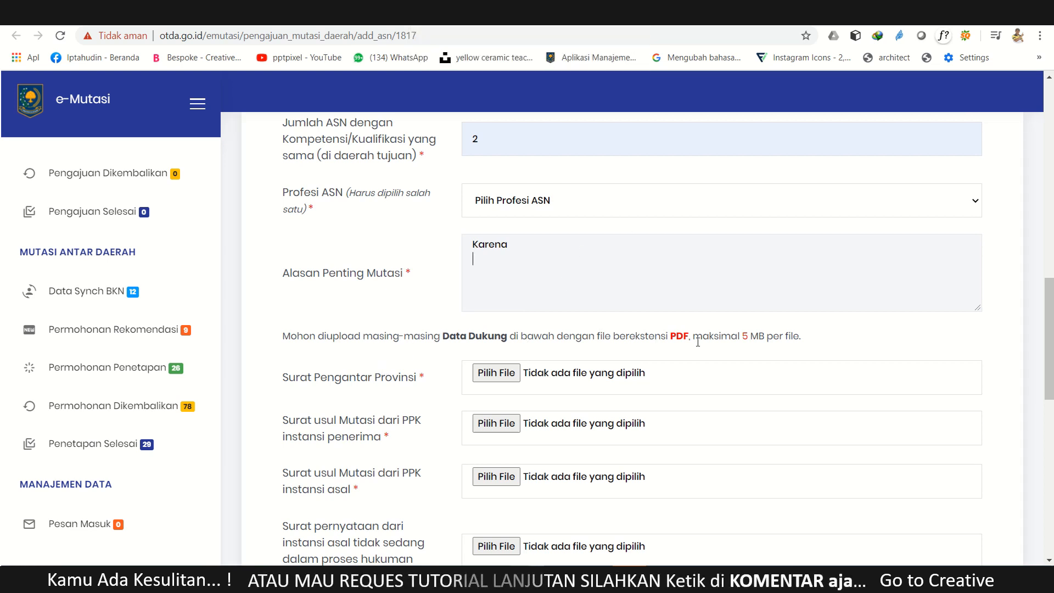
scroll(767, 350, "down", 3)
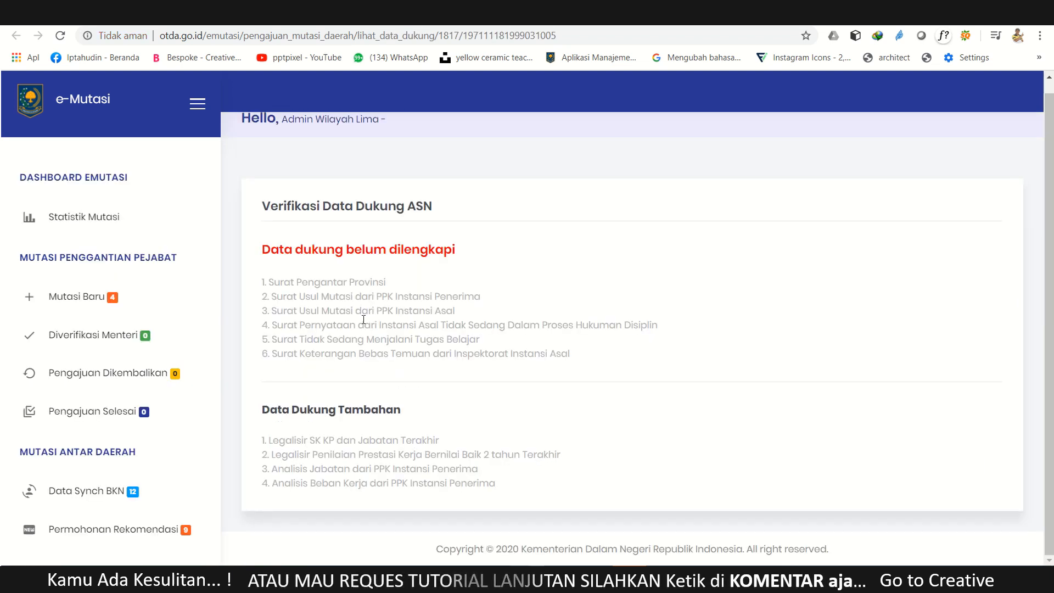
- Highlight Surat Pengantar Provinsi in the Verifikasi Data Dukung ASN list and in the application form's upload section
left_click_drag(264, 283, 409, 286)
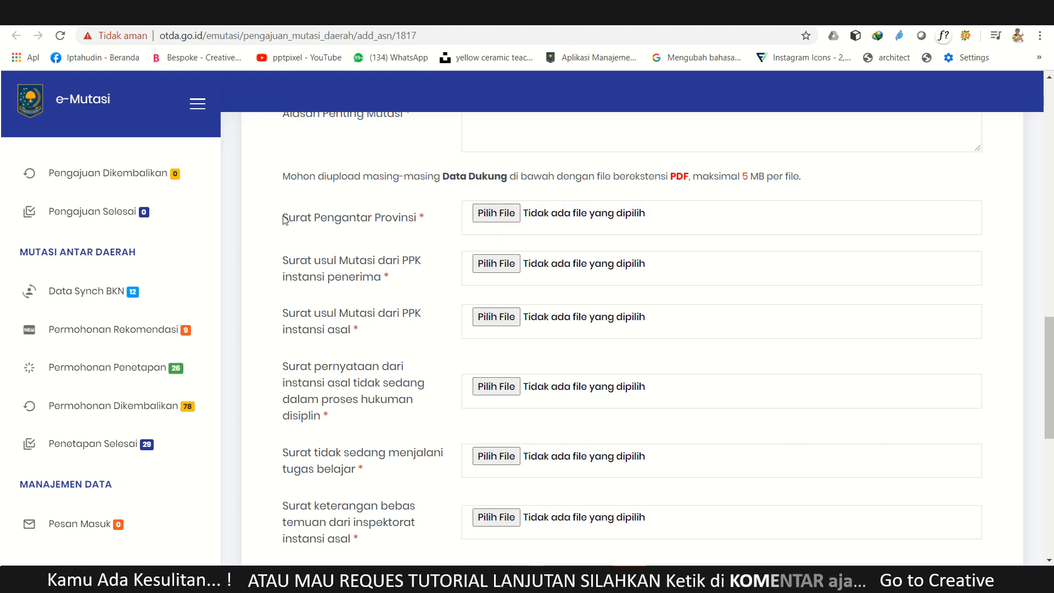
left_click_drag(283, 218, 434, 232)
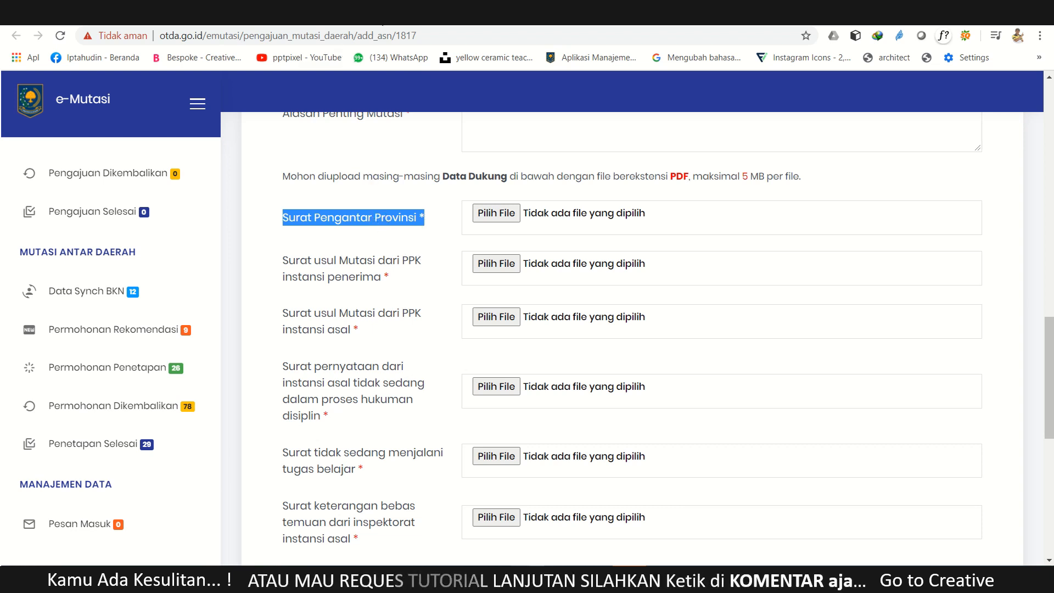
left_click(435, 40)
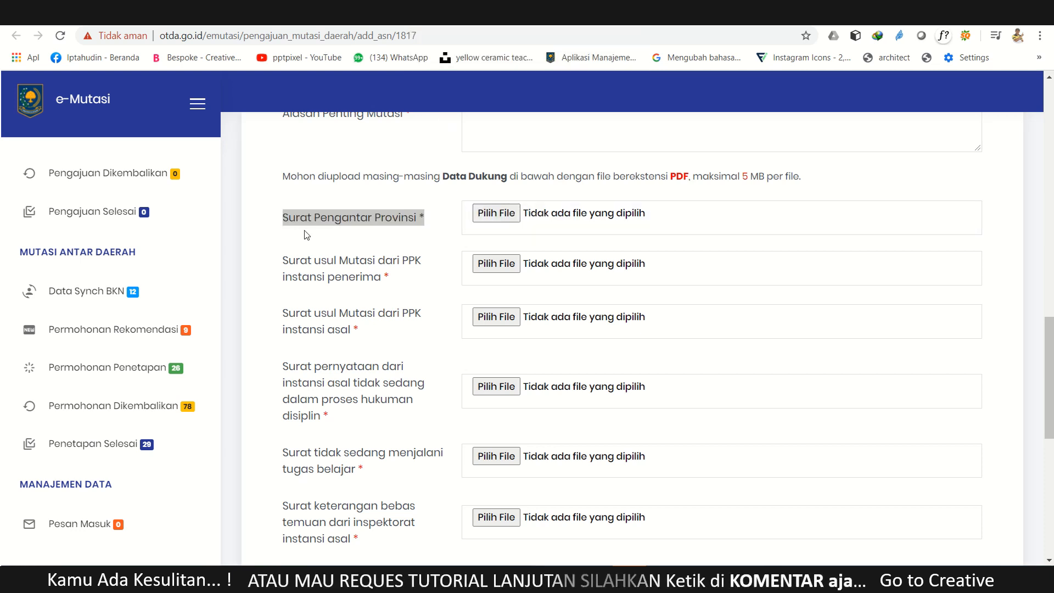
left_click(436, 222)
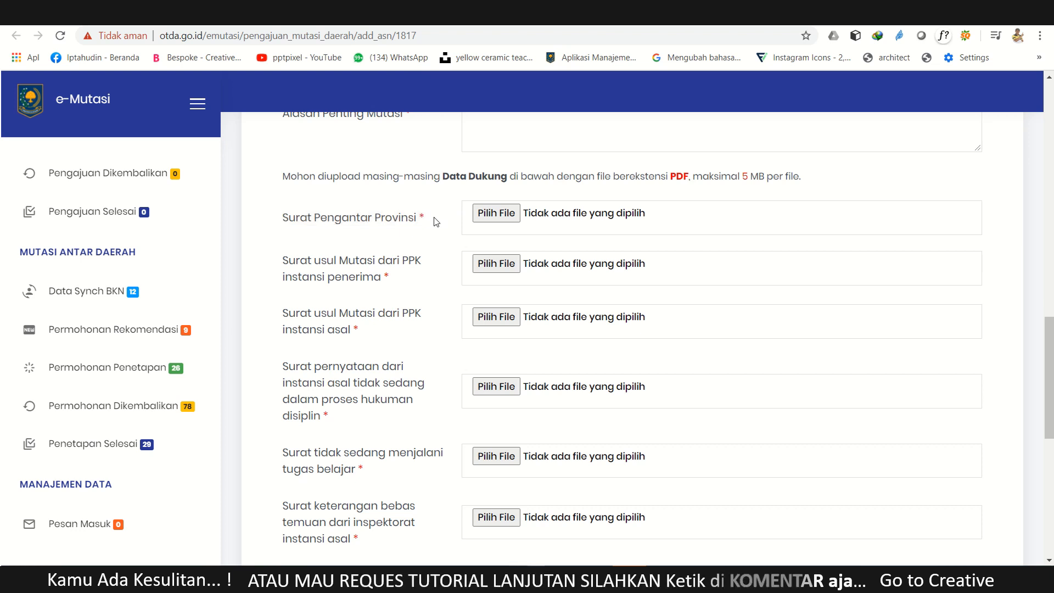
left_click_drag(282, 219, 514, 218)
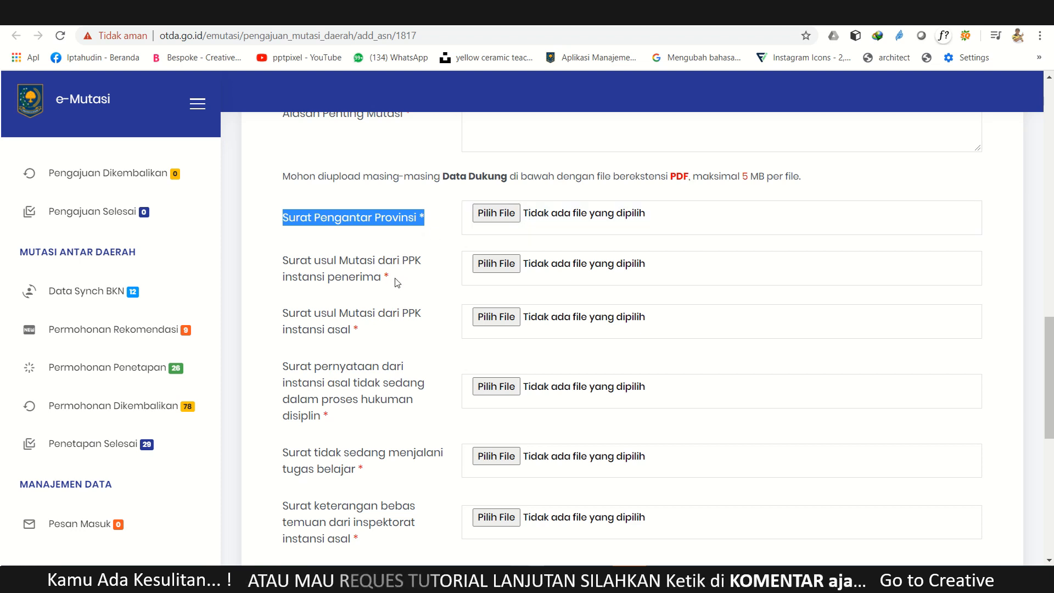
- Highlight the Surat usul Mutasi dari PPK instansi penerima requirement and compare it with Surat Pengantar Provinsi
left_click_drag(397, 283, 285, 261)
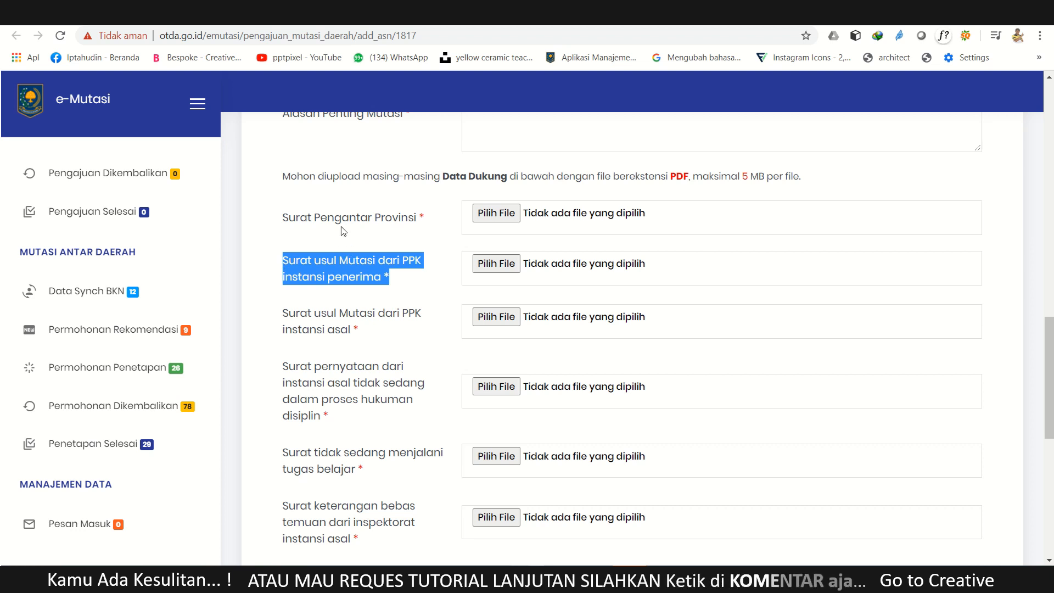
left_click(302, 225)
left_click_drag(302, 225, 429, 220)
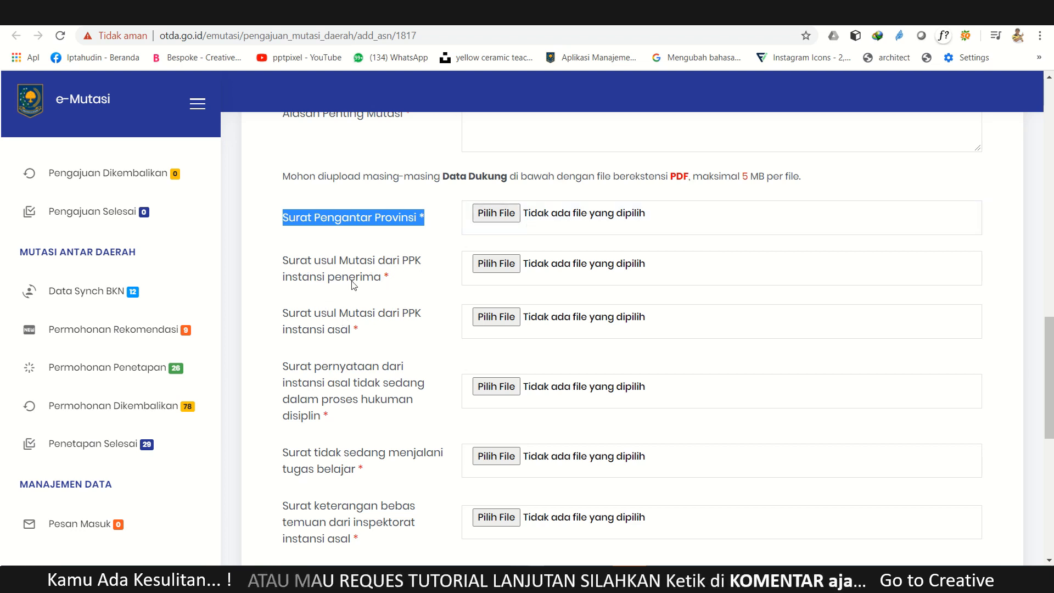
left_click_drag(391, 278, 278, 265)
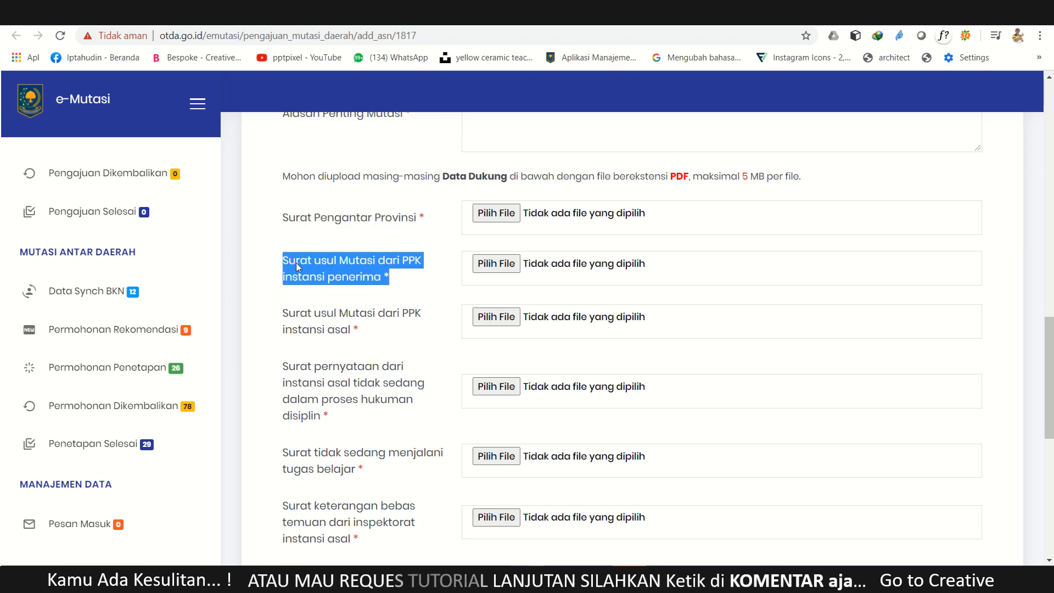
scroll(503, 192, "up", 1)
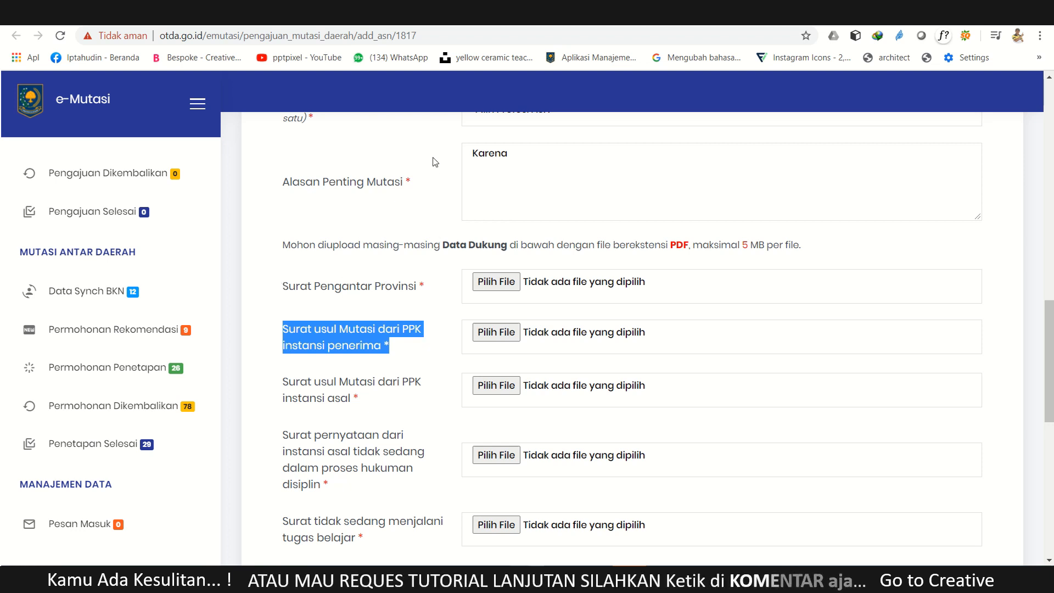
left_click(288, 289)
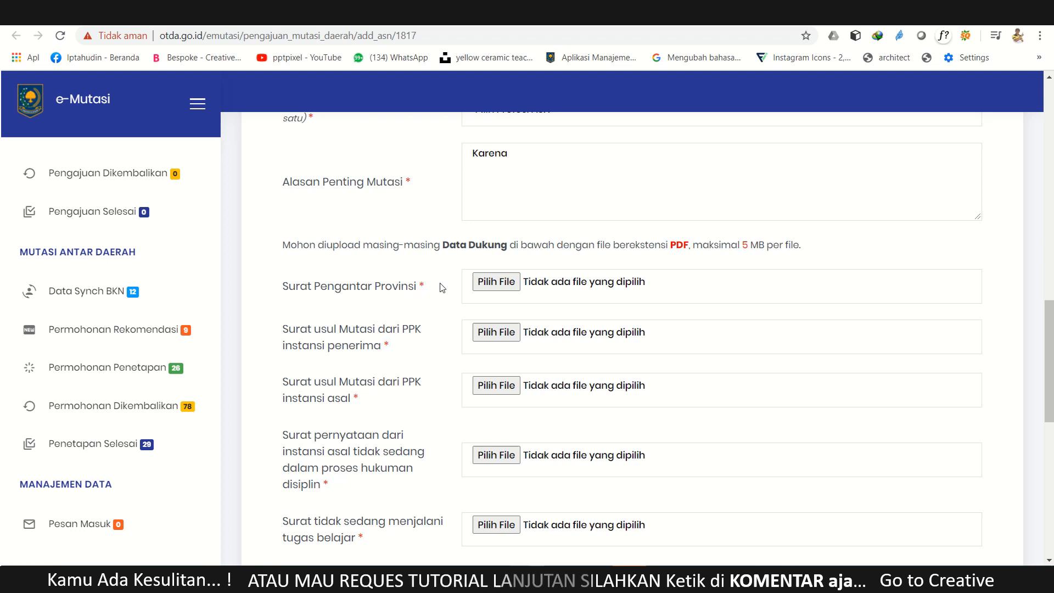
- Highlight the Surat usul Mutasi dari PPK instansi asal requirement and review it alongside the neighbouring letters
left_click_drag(362, 403, 283, 379)
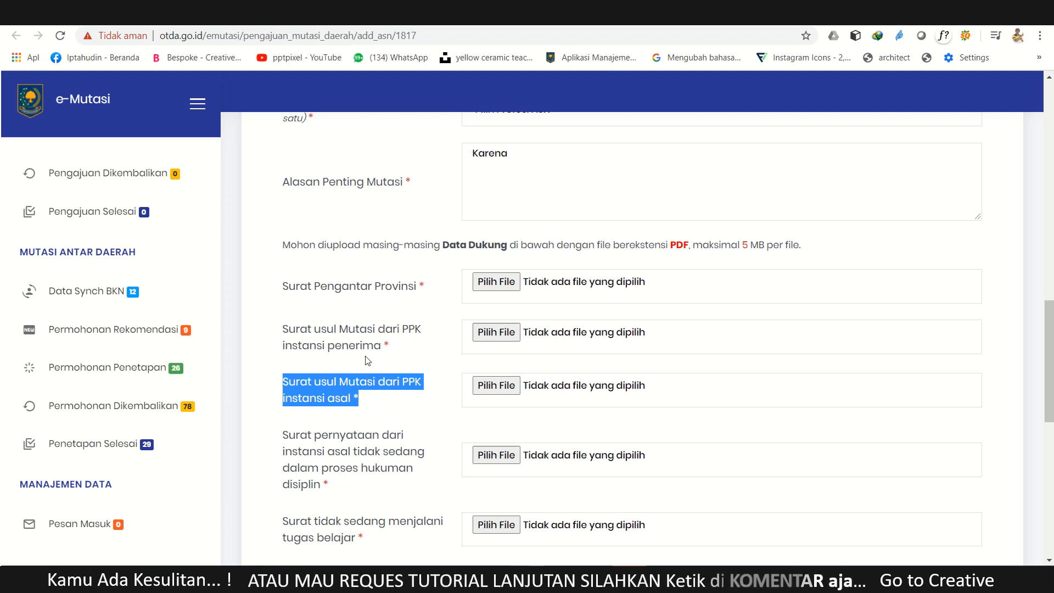
scroll(395, 376, "down", 2)
scroll(360, 290, "up", 2)
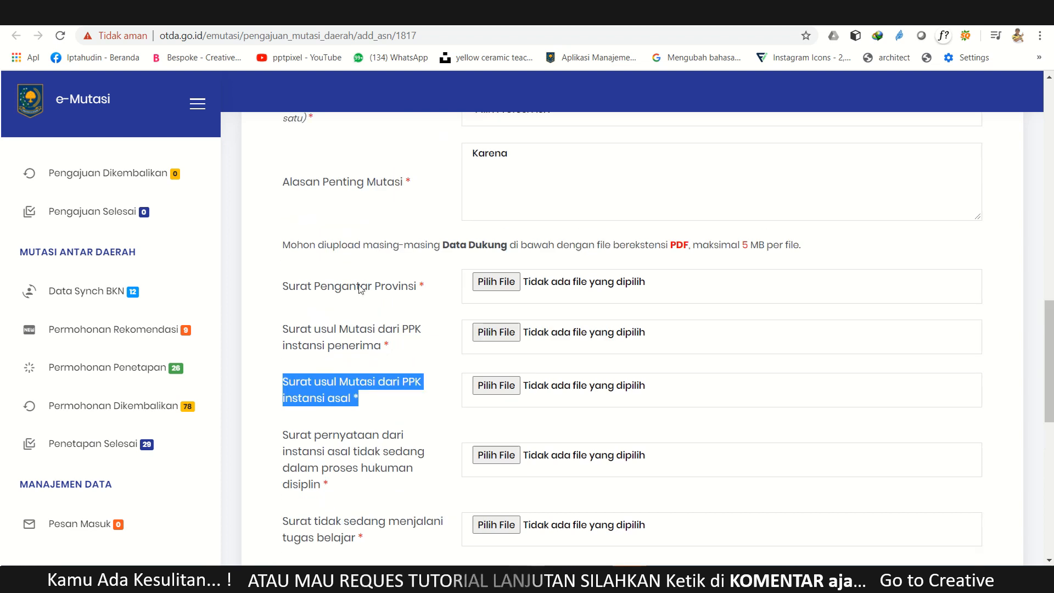
left_click(369, 336)
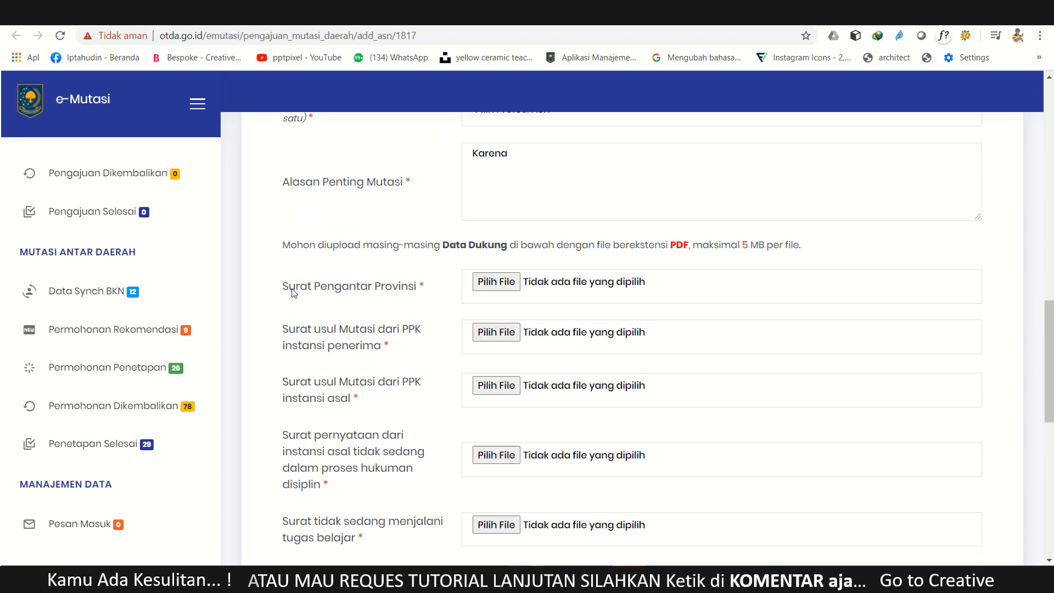
scroll(346, 426, "down", 1)
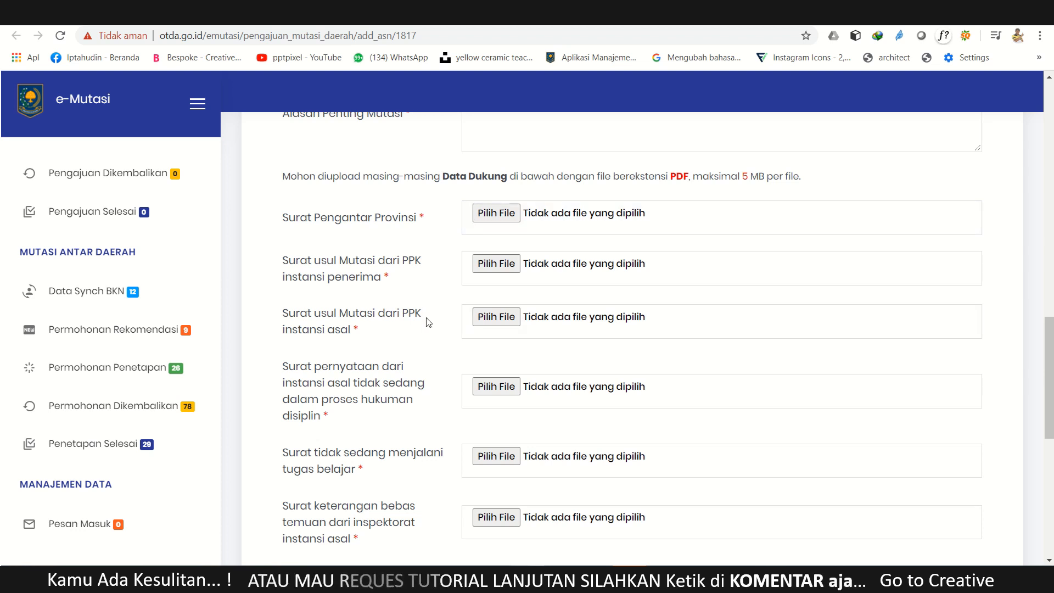
- Examine the required statement from the originating agency about not being in a hukuman disiplin process, including its mandatory mark
scroll(384, 318, "down", 2)
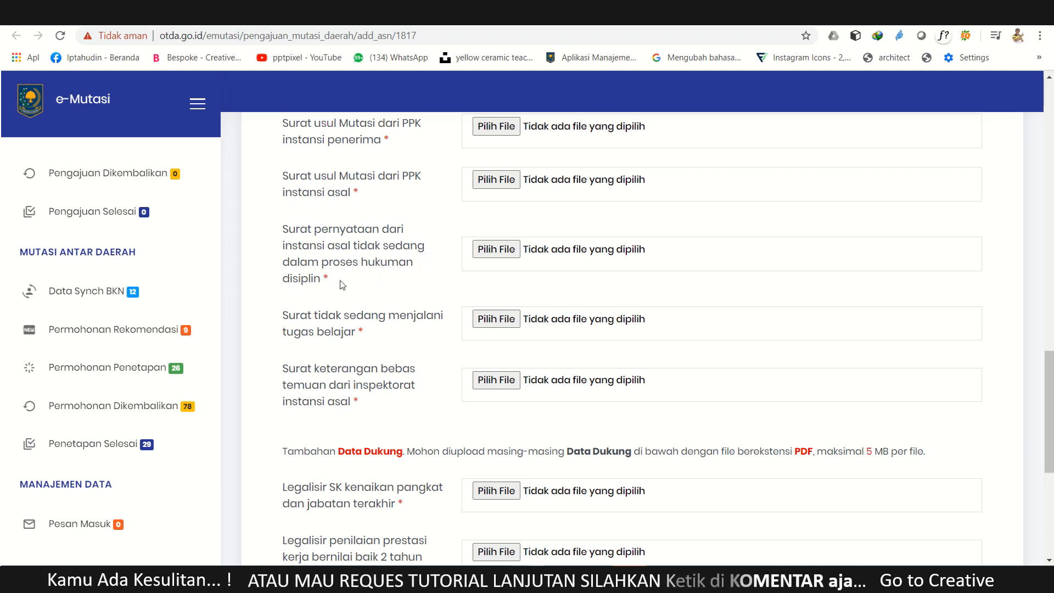
left_click_drag(343, 285, 280, 227)
left_click(280, 228)
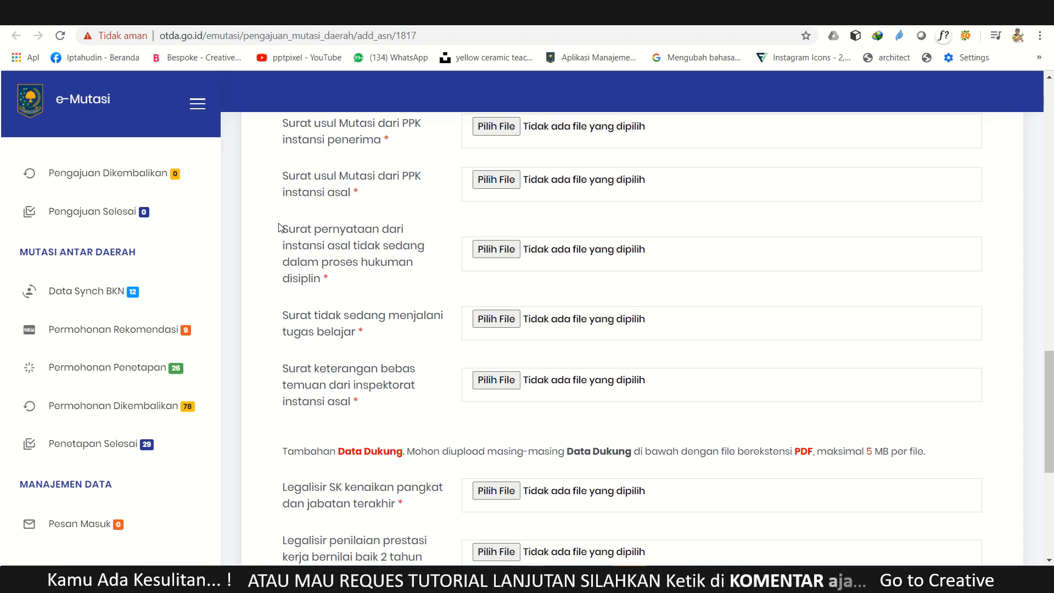
double_click(333, 285)
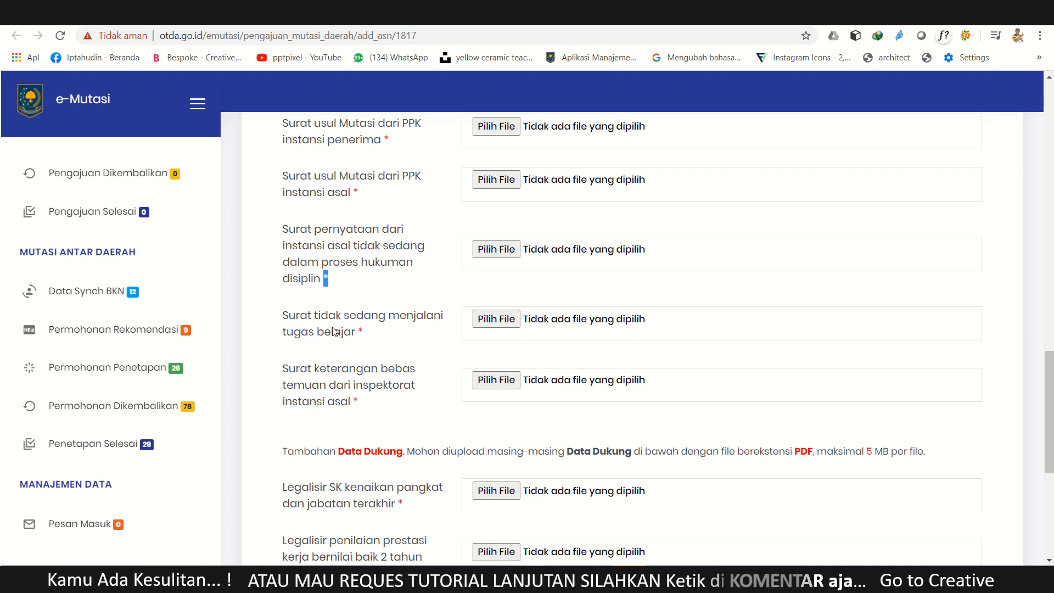
- Highlight the Surat tidak sedang menjalani tugas belajar requirement and its mandatory mark
double_click(360, 333)
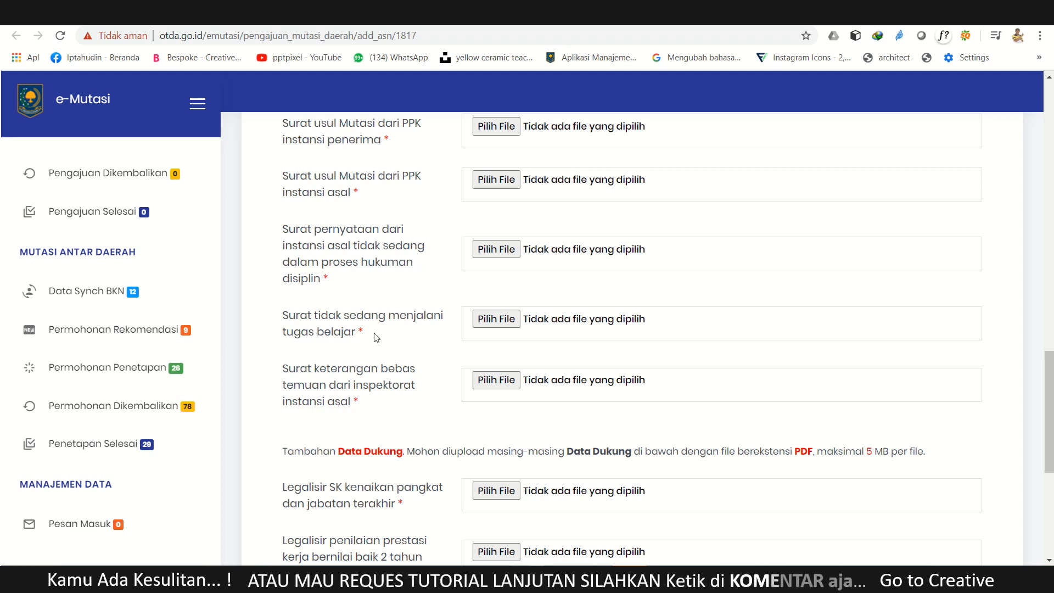
left_click_drag(373, 338, 286, 318)
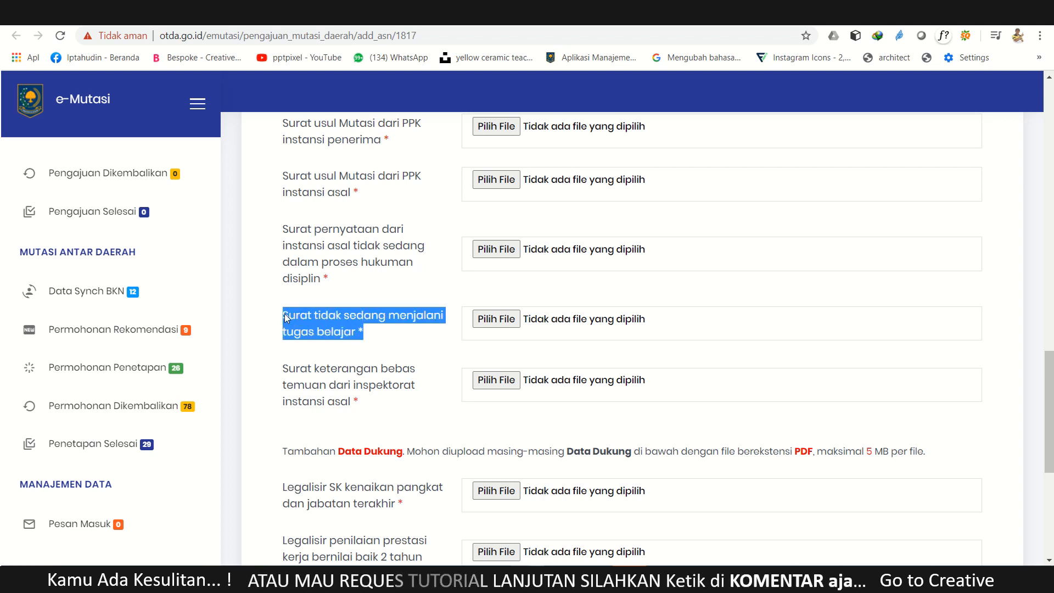
left_click(321, 331)
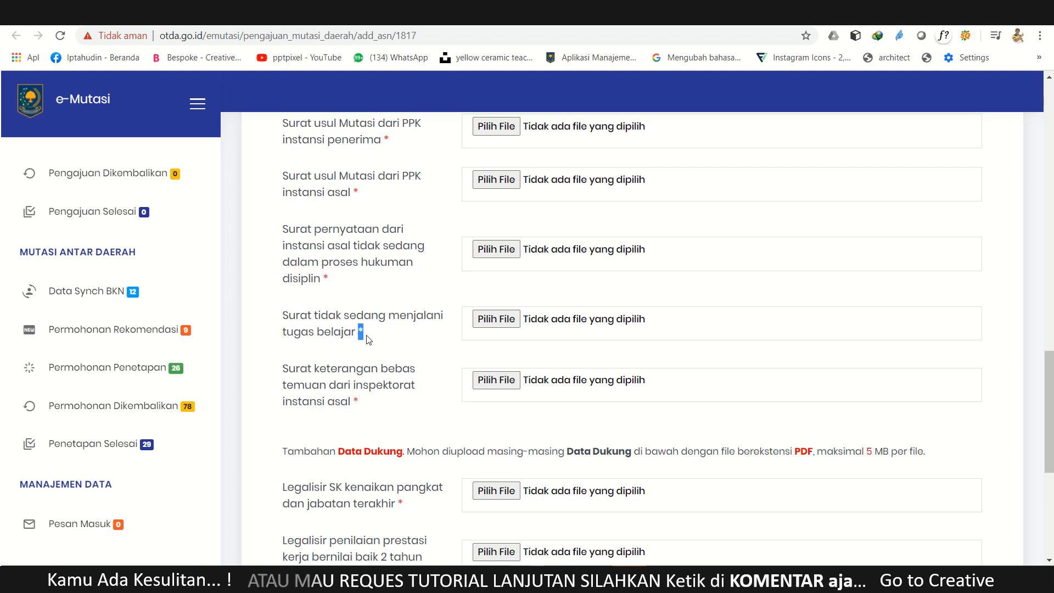
left_click_drag(285, 320, 355, 336)
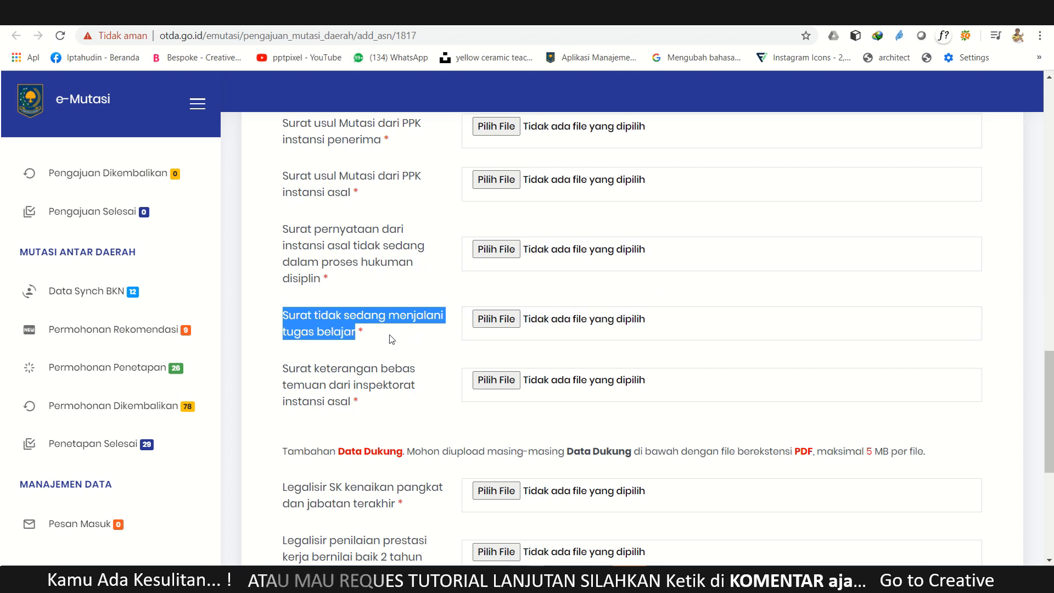
- Highlight the Surat keterangan bebas temuan dari inspektorat instansi asal requirement and look back over the required letters
left_click(284, 379)
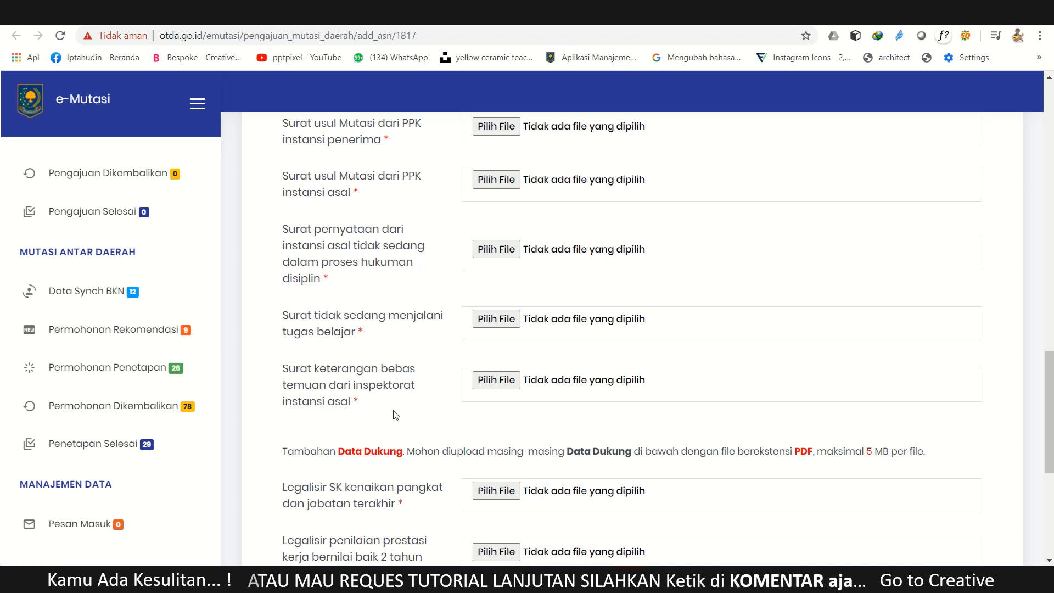
left_click_drag(368, 411, 337, 398)
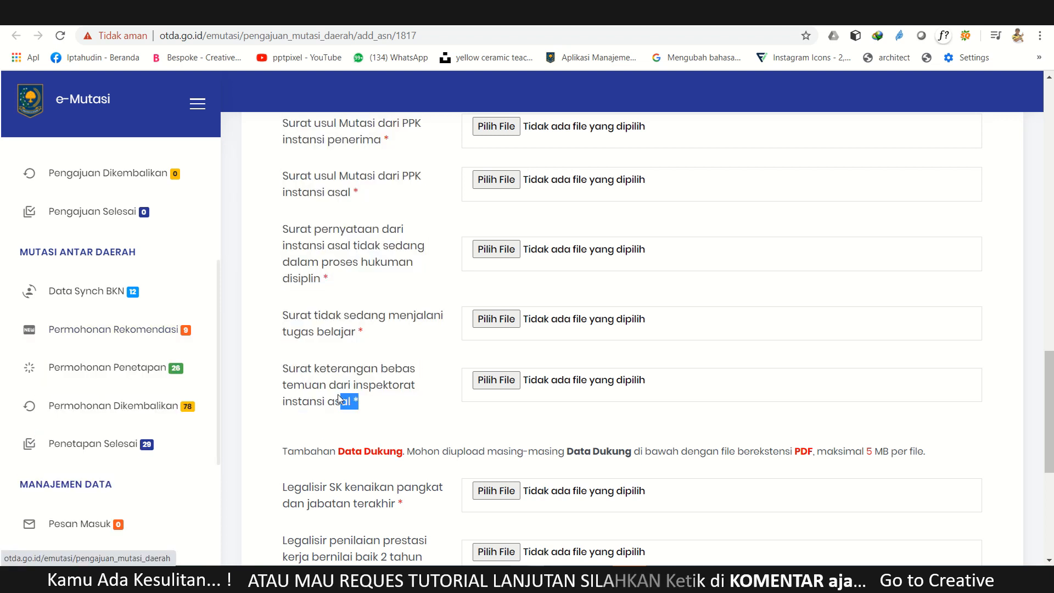
left_click(275, 378)
triple_click(282, 377)
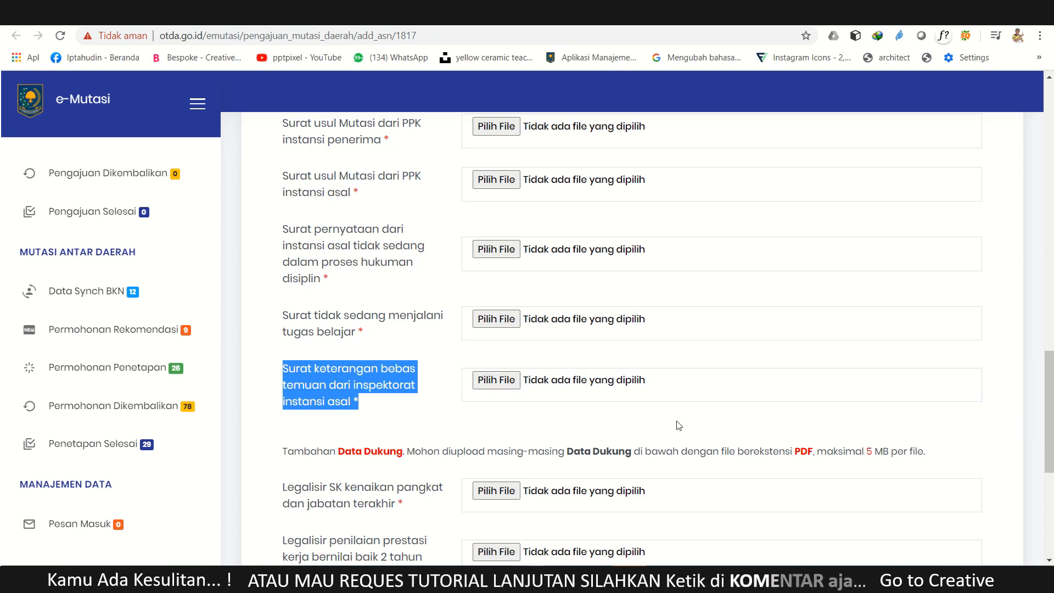
scroll(371, 314, "up", 4)
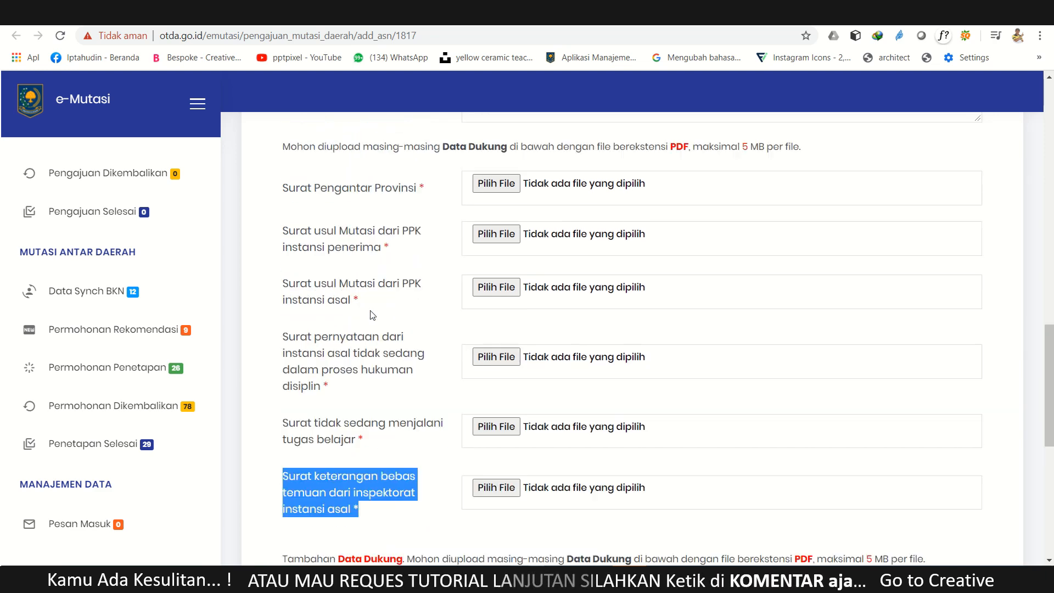
- Highlight the beginning of the Mohon diupload masing-masing Data Dukung instruction above the required letters
scroll(372, 314, "down", 7)
scroll(404, 197, "up", 6)
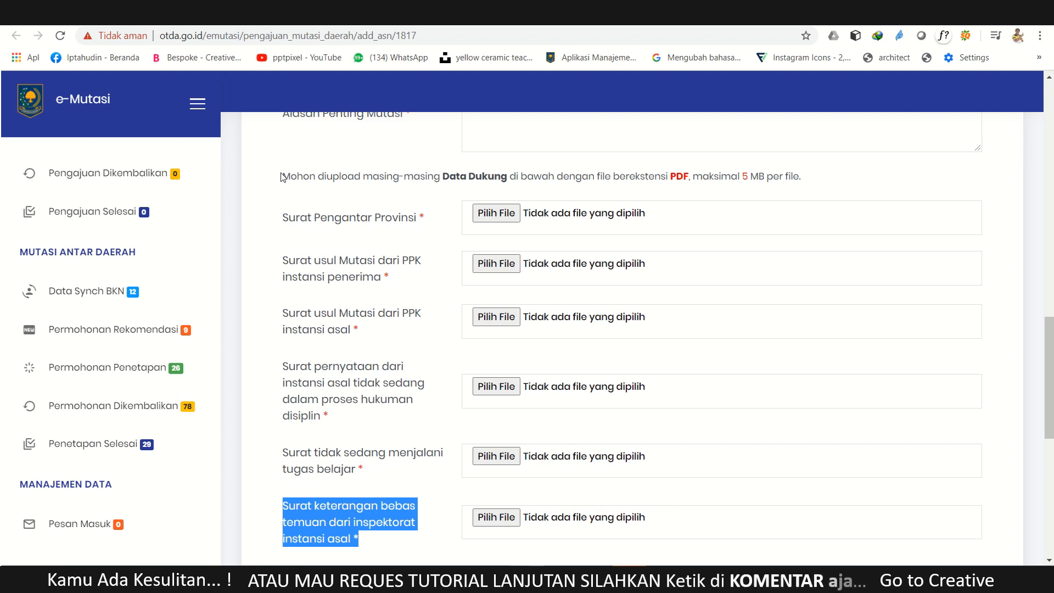
left_click_drag(282, 176, 435, 179)
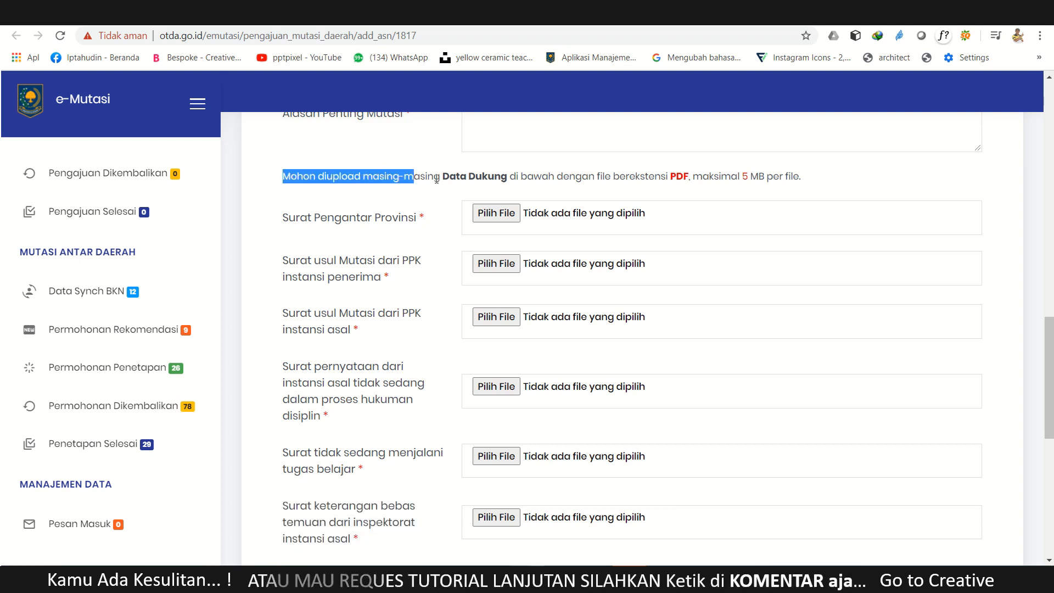
- Examine the Tambahan Data Dukung requirements, from Legalisir SK kenaikan pangkat to Analisis beban kerja, including the Wajib Diisi note
scroll(437, 220, "down", 5)
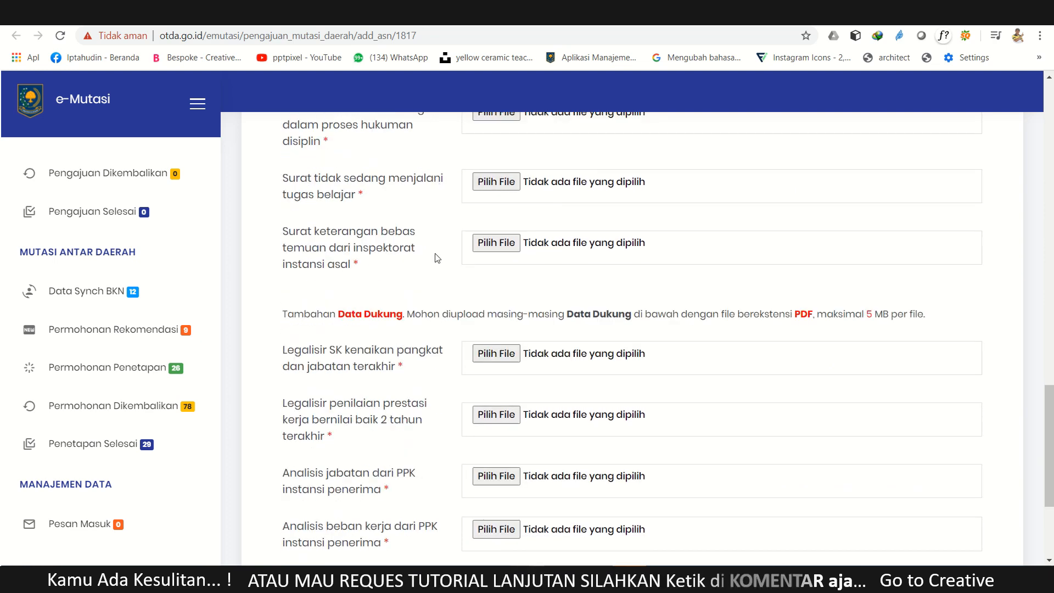
scroll(445, 278, "down", 4)
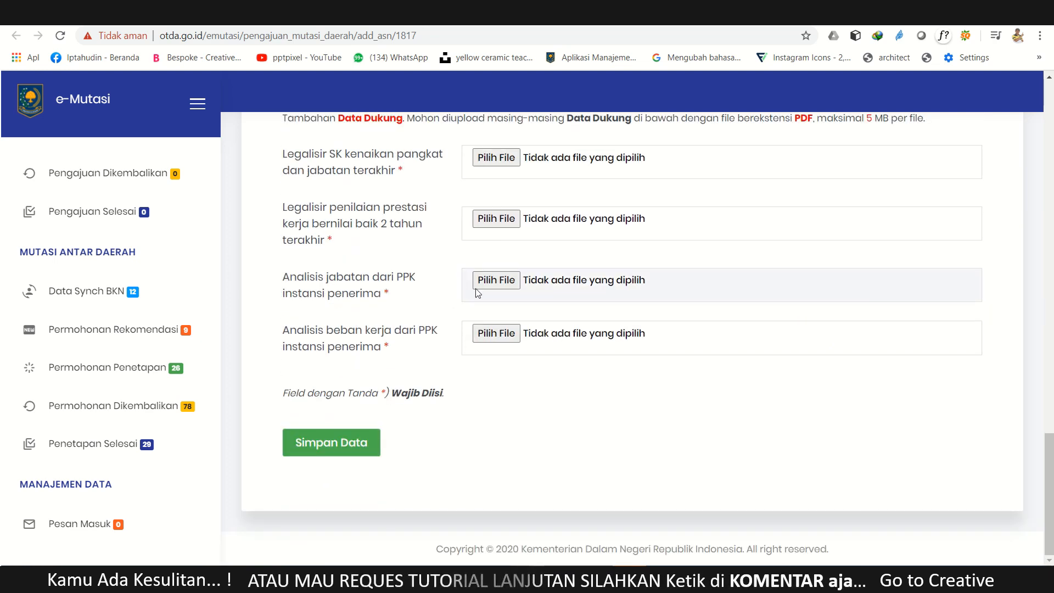
scroll(478, 290, "up", 2)
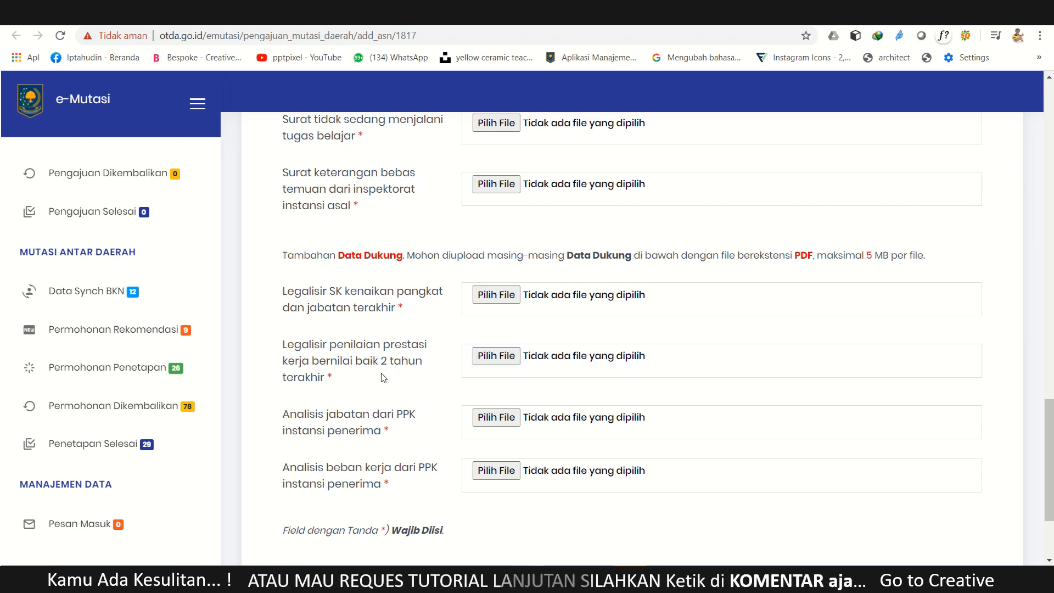
scroll(383, 378, "down", 3)
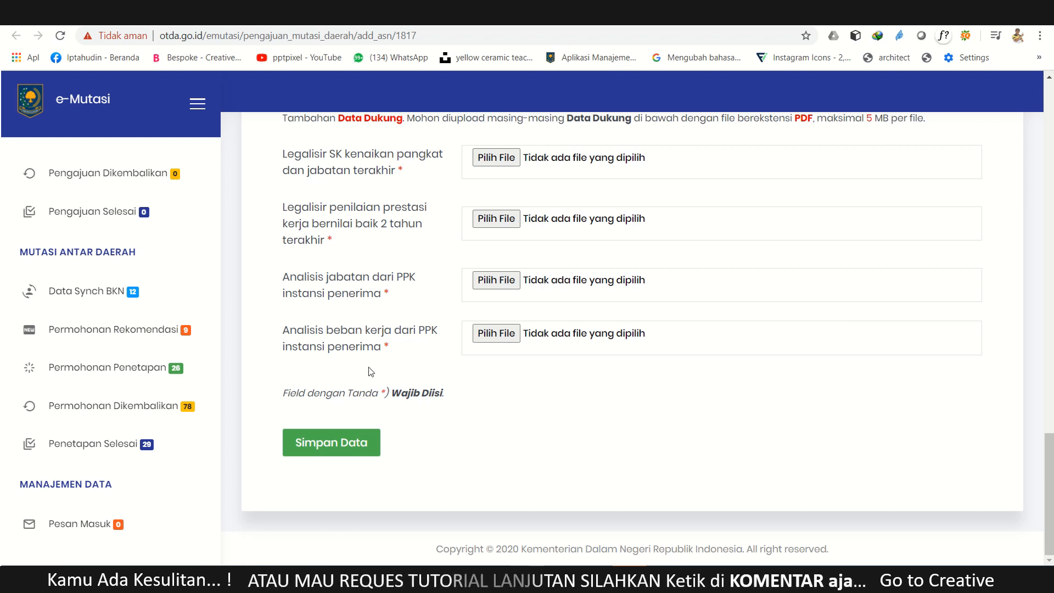
scroll(433, 231, "up", 3)
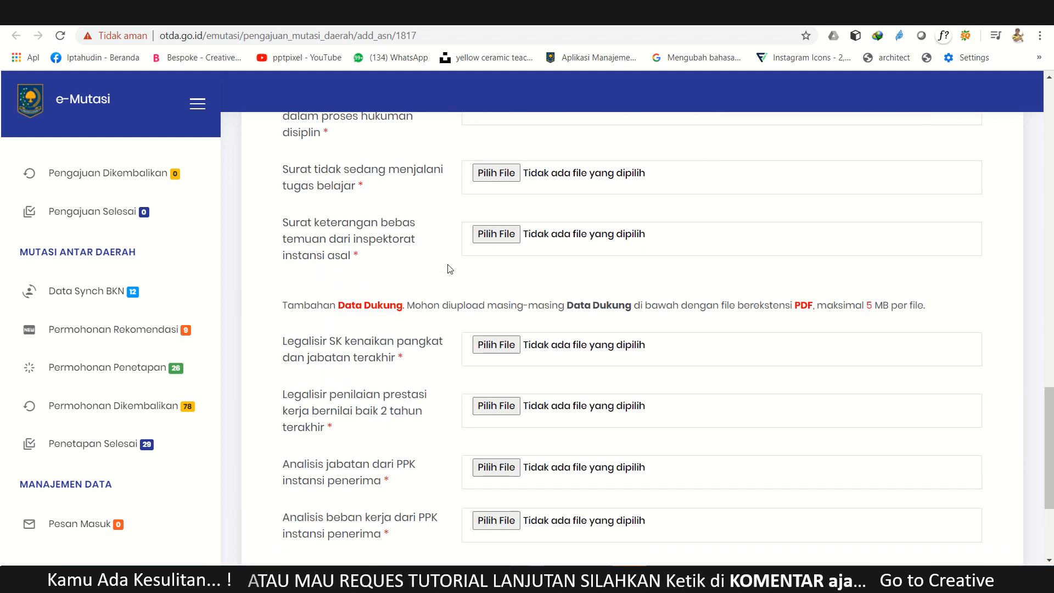
scroll(447, 266, "down", 3)
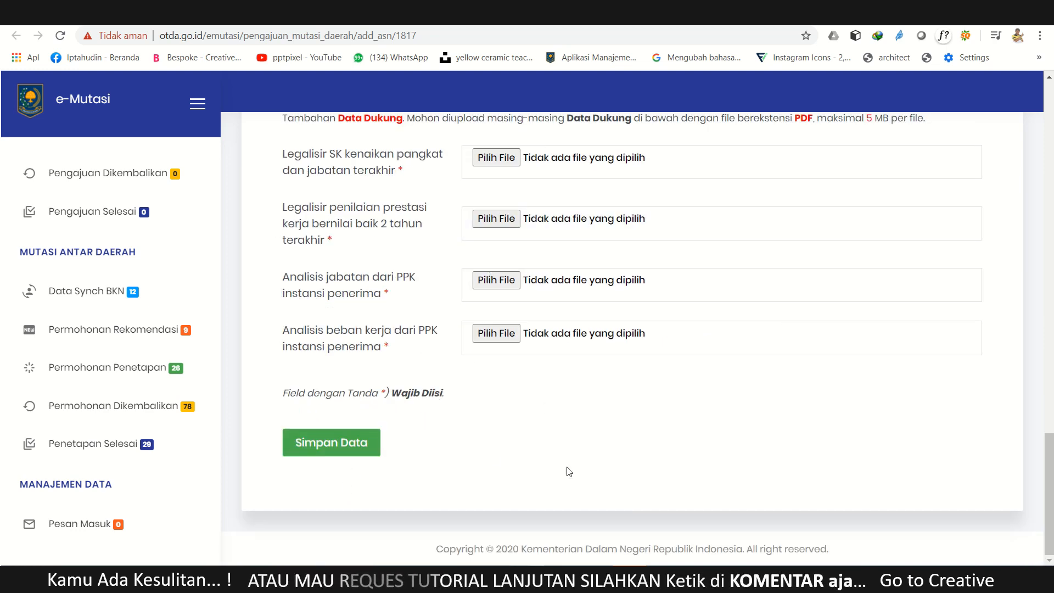
- Recheck the ASN availability, qualification and profession fields, and return to the remaining documents and the save option ending the form
scroll(591, 412, "up", 13)
scroll(592, 413, "up", 5)
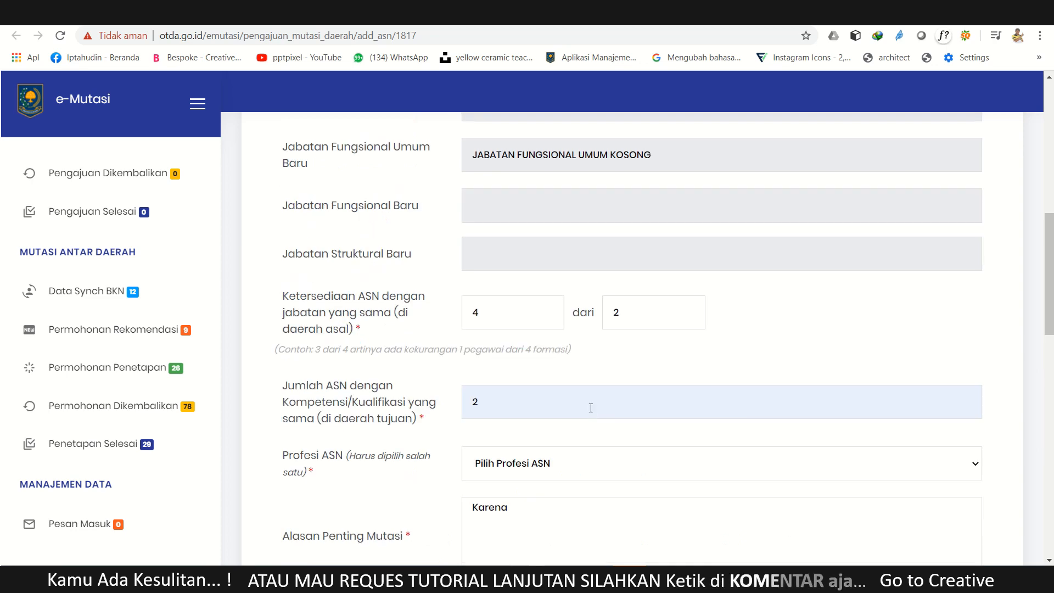
scroll(591, 409, "down", 12)
scroll(591, 408, "down", 4)
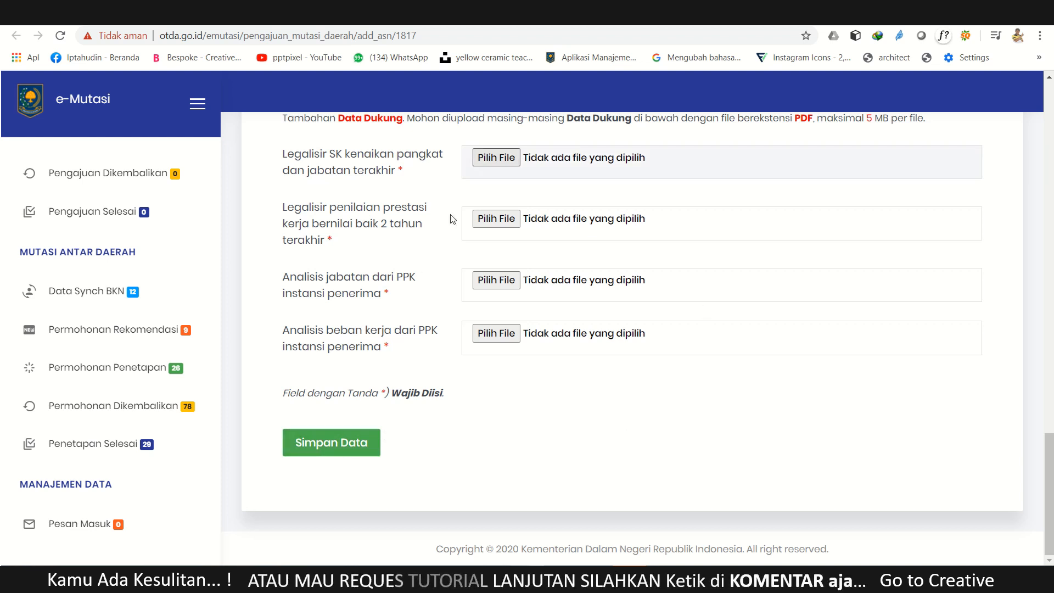
scroll(122, 403, "down", 3)
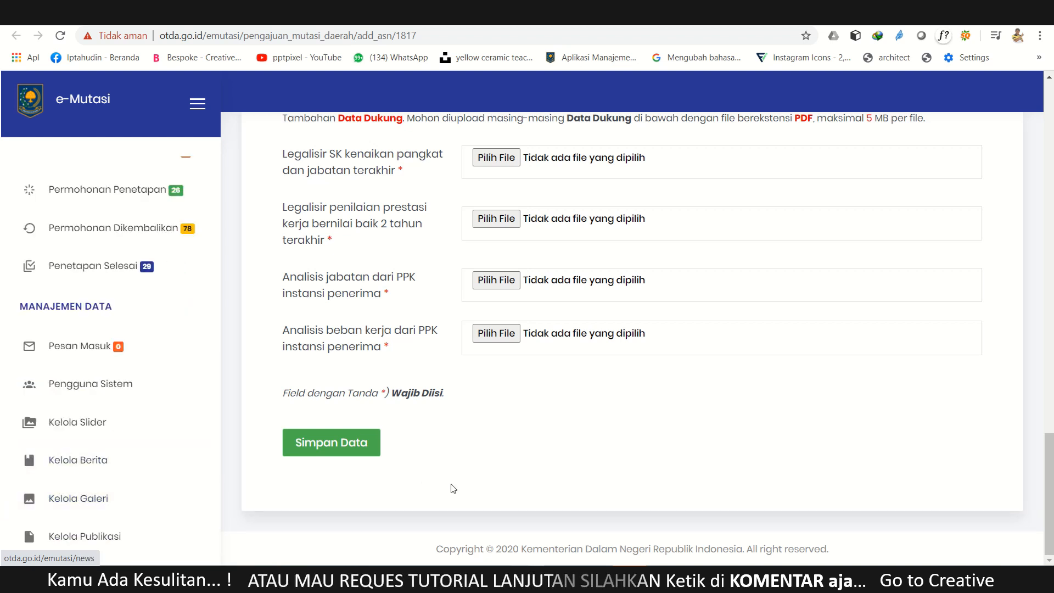
- Look back over the whole application form, from the additional supporting documents to the start of the Data Pengajuan section
scroll(463, 488, "up", 1)
scroll(368, 355, "up", 2)
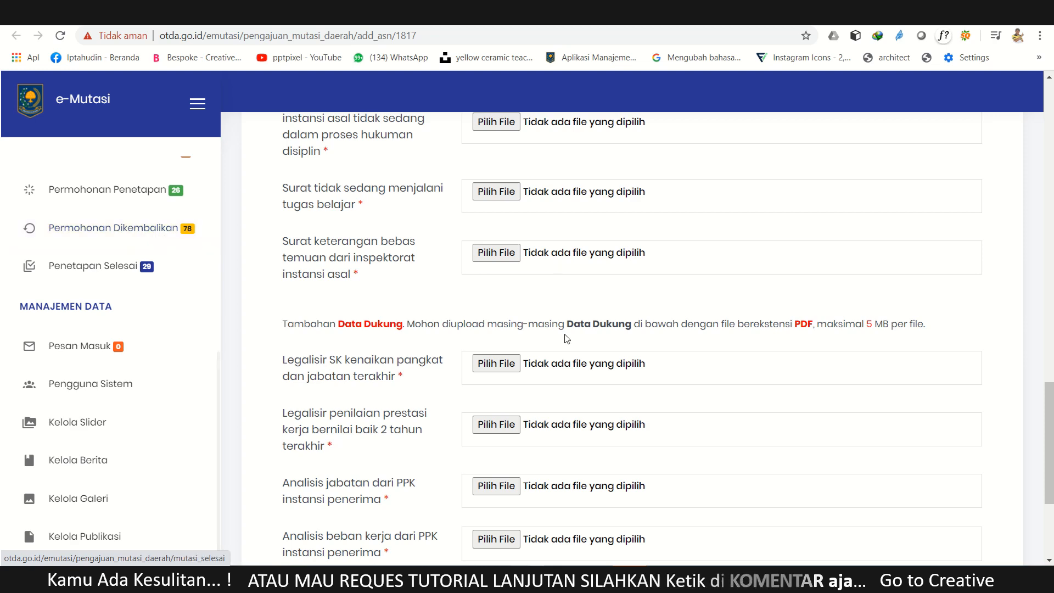
scroll(567, 339, "up", 7)
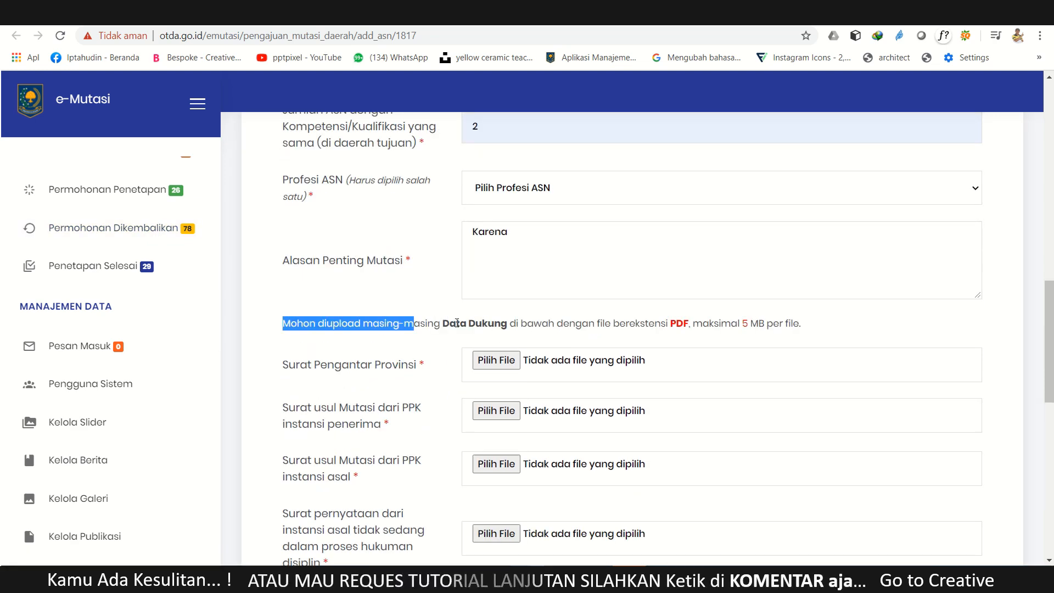
scroll(457, 323, "up", 7)
scroll(212, 305, "up", 6)
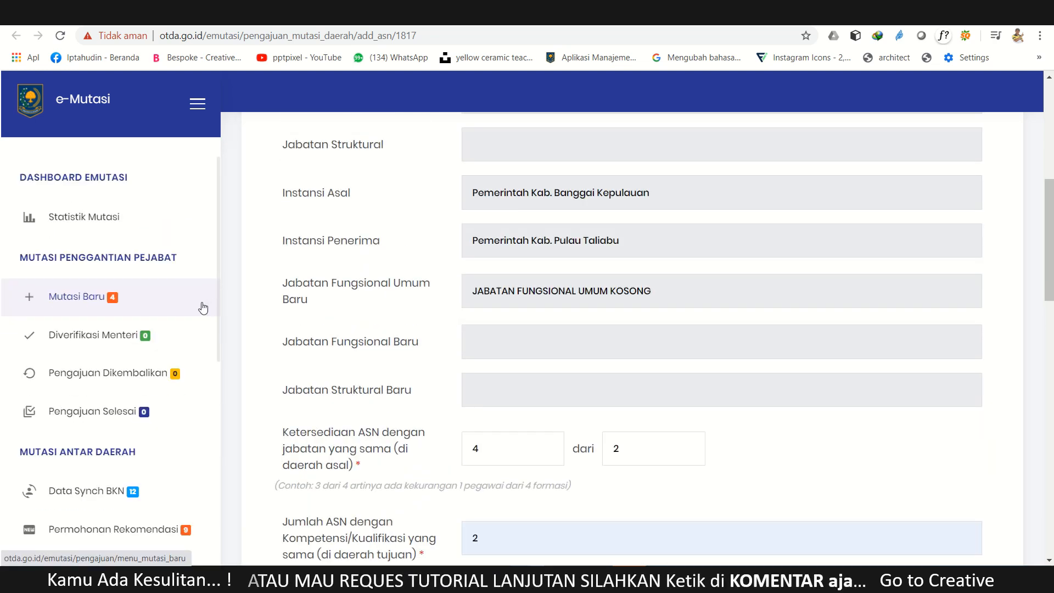
scroll(757, 368, "up", 7)
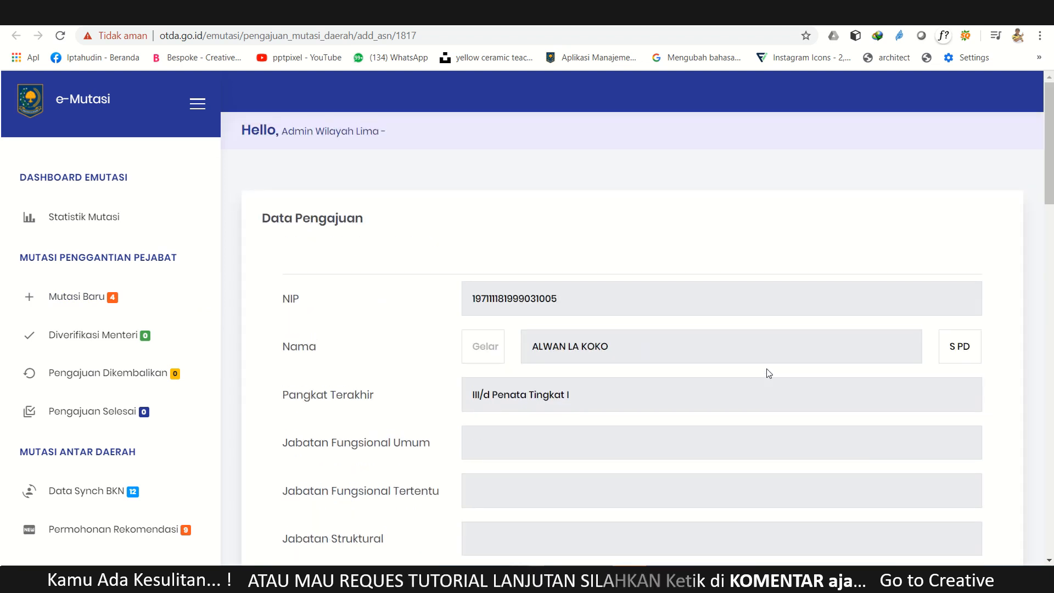